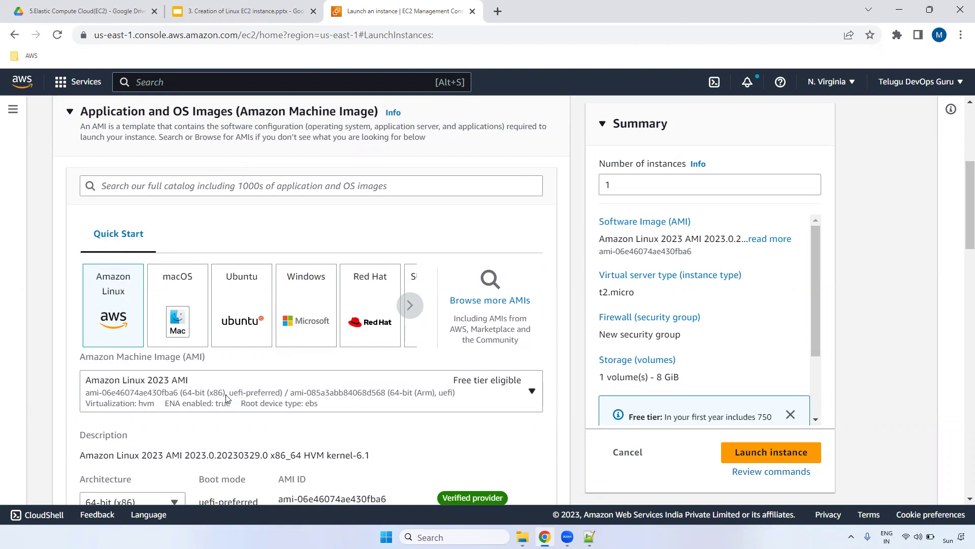
Choose Amazon Linux 2 AMI (HVM) - Kernel 5.10, SSD Volume Type as the machine image.
{"action": "triple_click", "coordinate": [156, 361]}
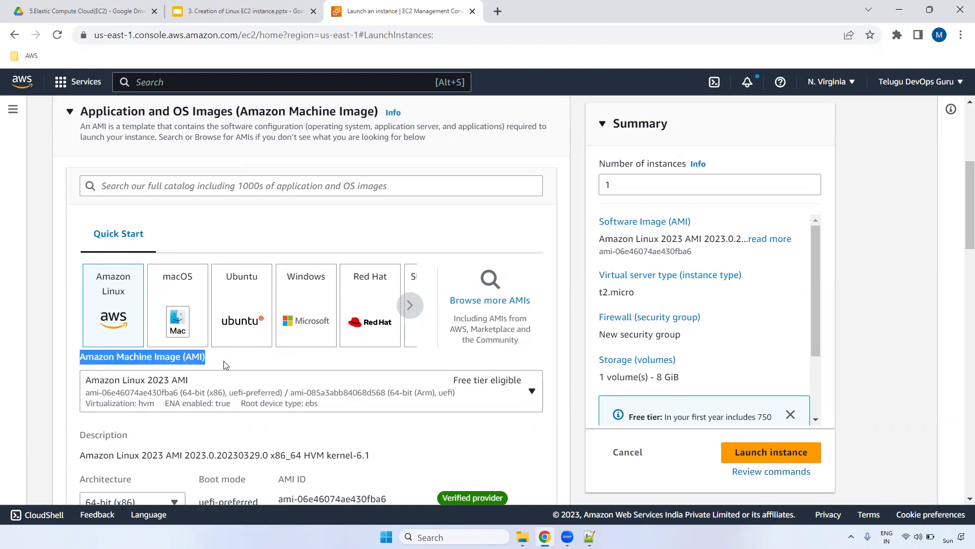
{"action": "scroll", "coordinate": [316, 241], "scroll_direction": "down", "scroll_amount": 3}
{"action": "left_click", "coordinate": [269, 248]}
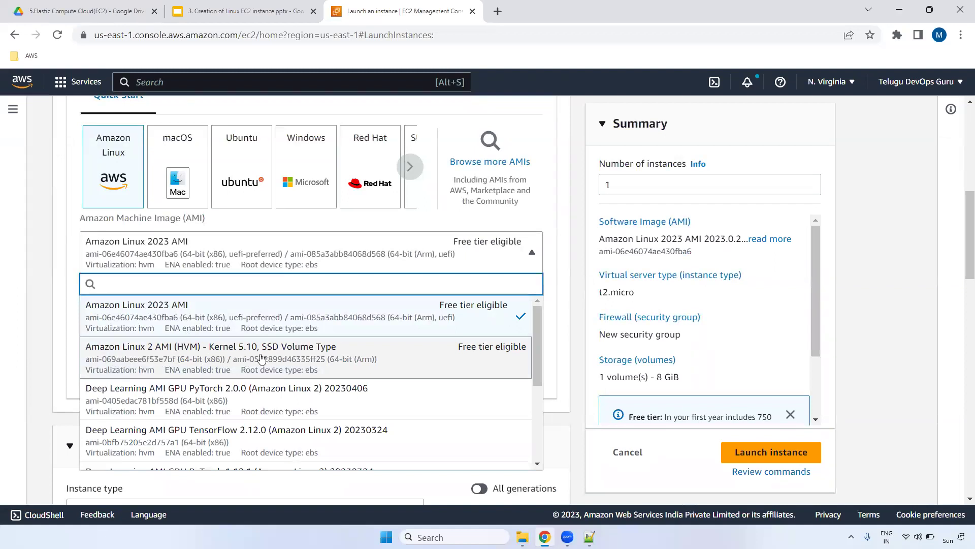
{"action": "left_click", "coordinate": [222, 361]}
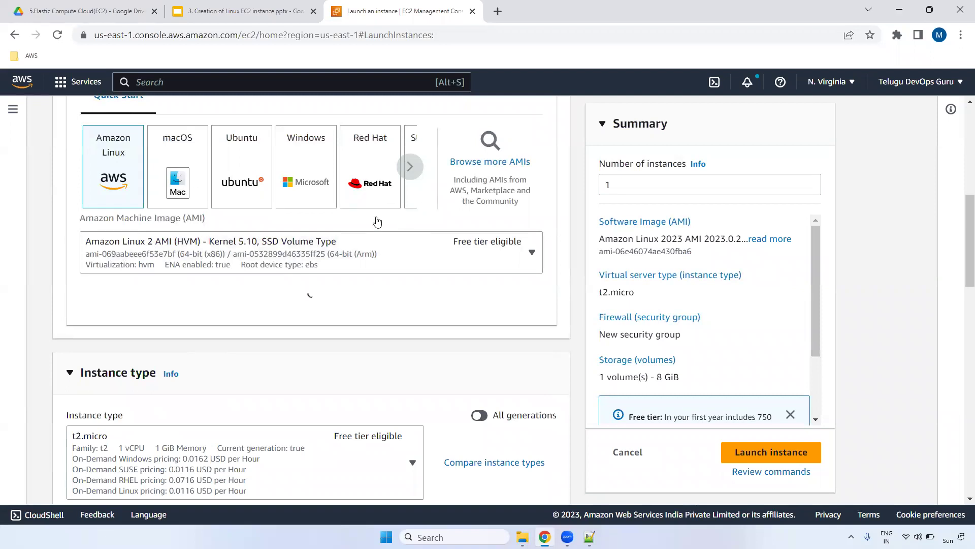
Try macOS as the operating system image and reload the launch form to reset it.
{"action": "scroll", "coordinate": [961, 226], "scroll_direction": "up", "scroll_amount": 2}
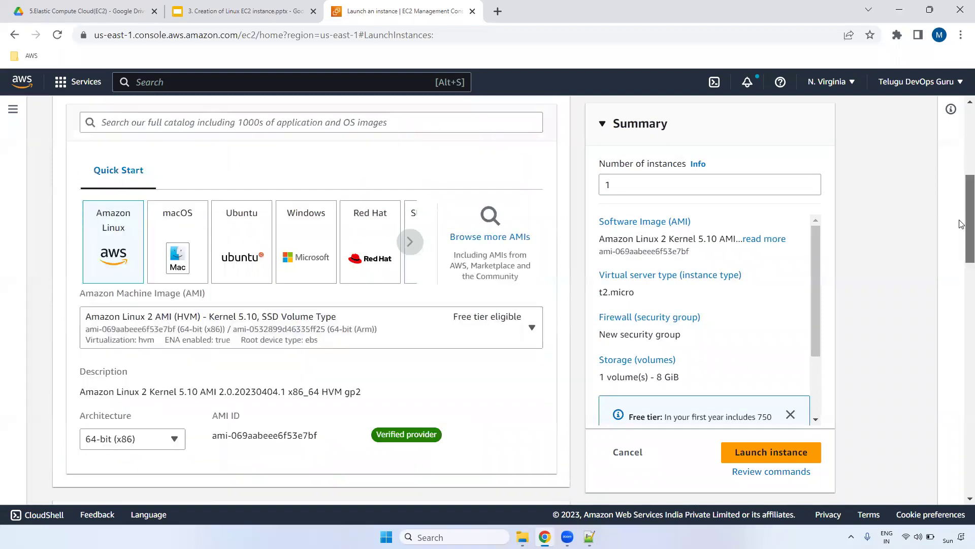
{"action": "scroll", "coordinate": [961, 196], "scroll_direction": "up", "scroll_amount": 3}
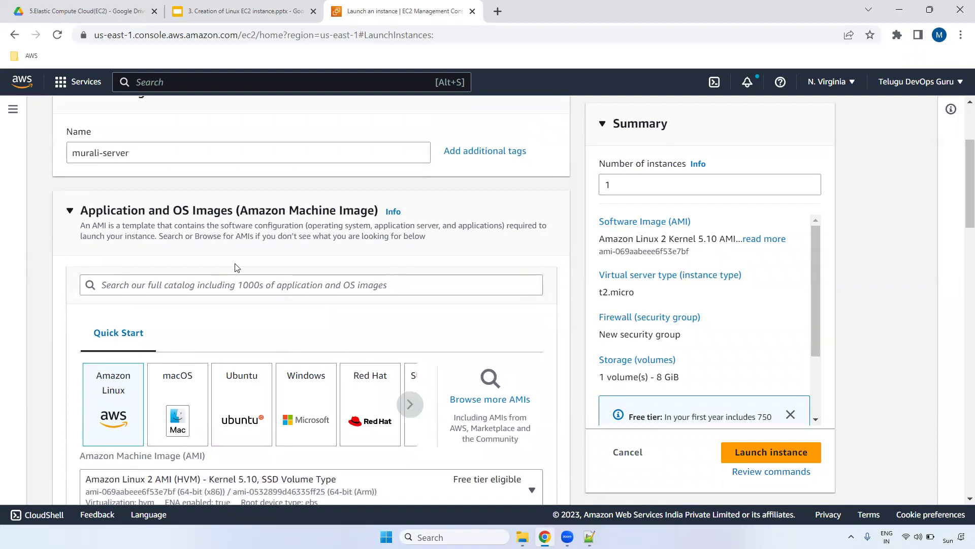
{"action": "left_click_drag", "start_coordinate": [962, 183], "coordinate": [962, 218]}
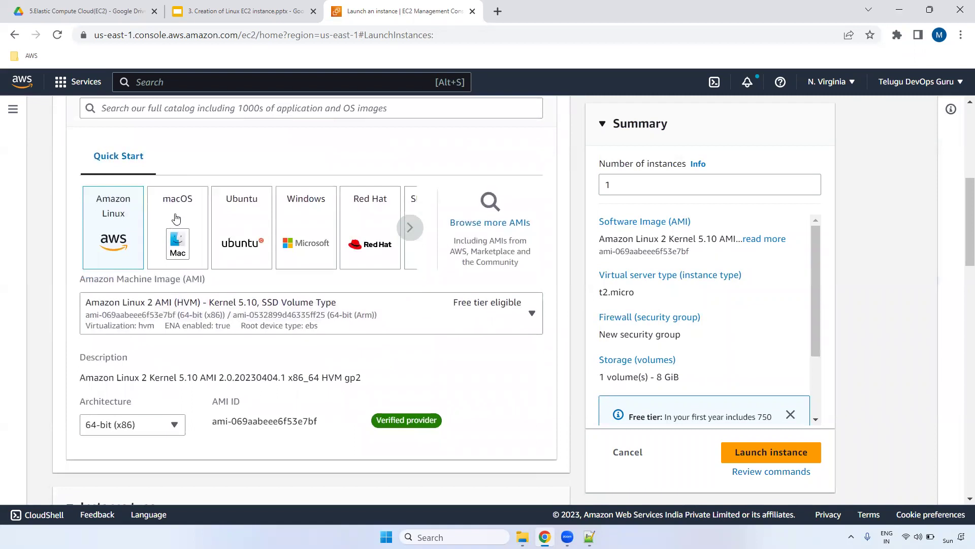
{"action": "left_click", "coordinate": [187, 232]}
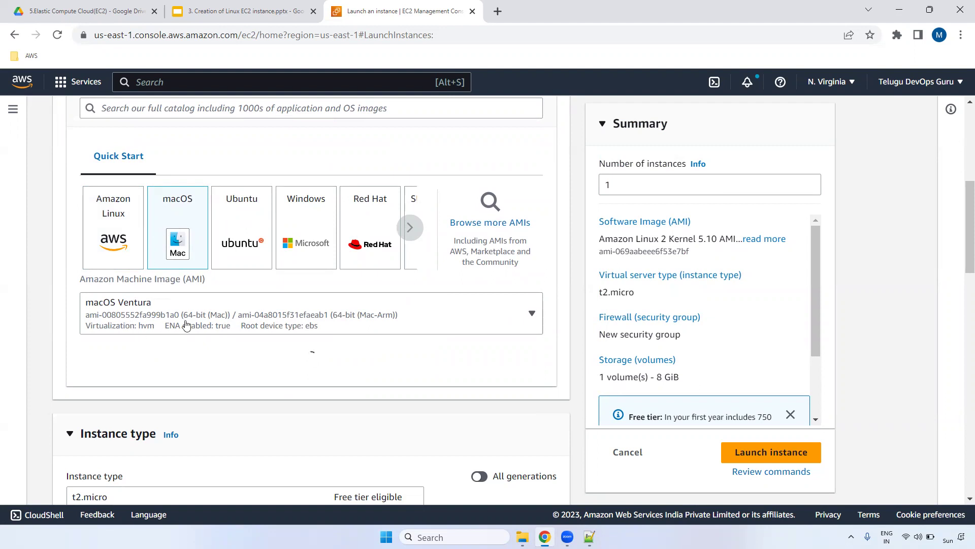
{"action": "left_click", "coordinate": [57, 34]}
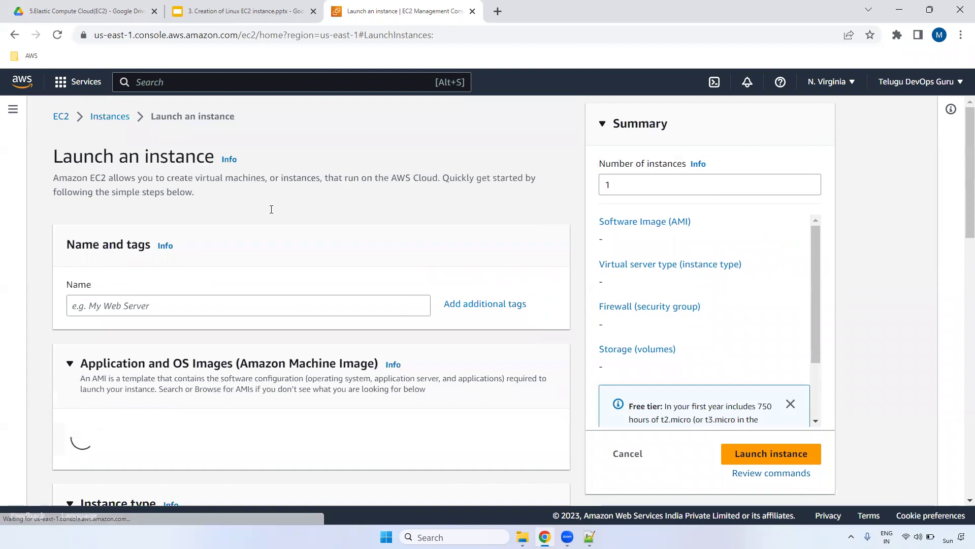
Name the new instance with the owner's first name followed by "-server".
{"action": "left_click", "coordinate": [114, 303]}
{"action": "type", "text": "murali-s"}
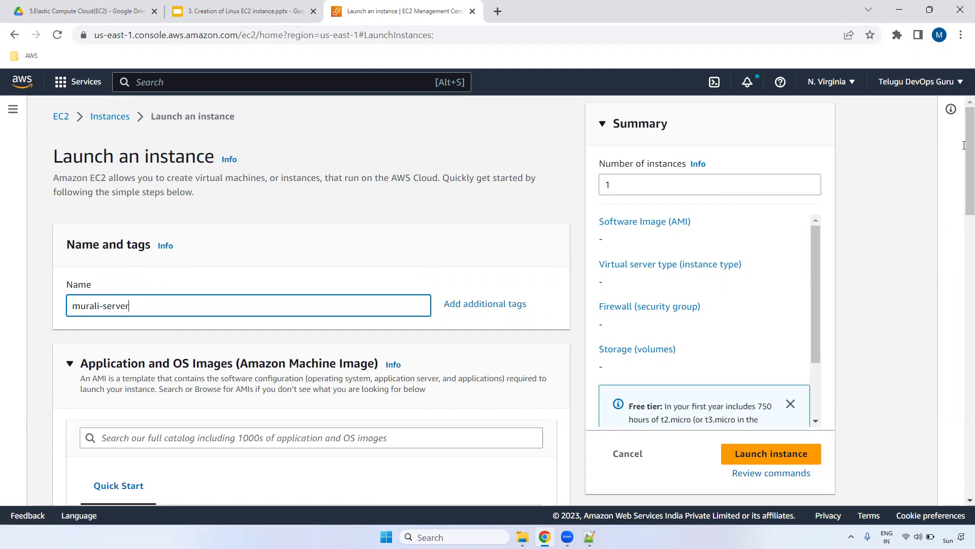
{"action": "type", "text": "erver"}
Set the Amazon Machine Image to Amazon Linux 2 AMI (HVM) - Kernel 5.10, SSD Volume Type and check its description.
{"action": "scroll", "coordinate": [964, 178], "scroll_direction": "down", "scroll_amount": 3}
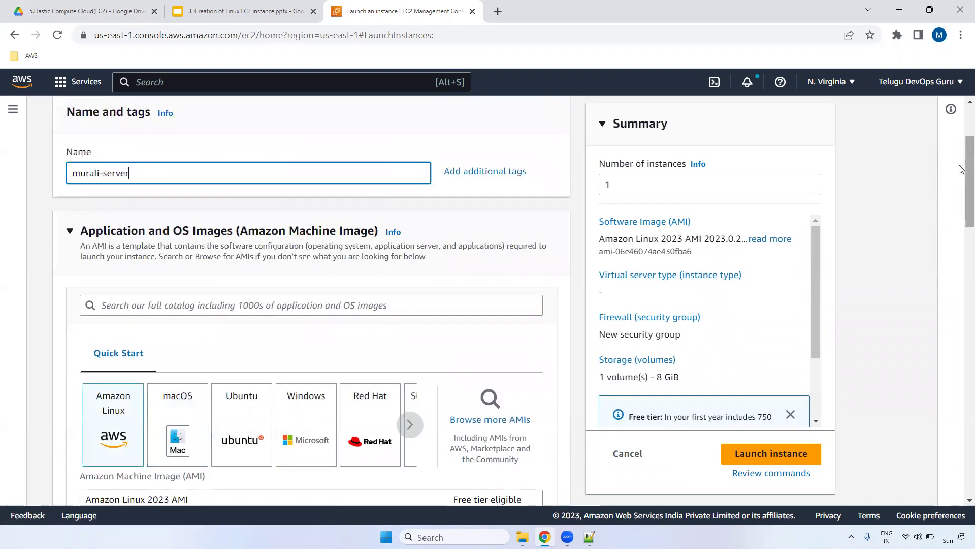
{"action": "scroll", "coordinate": [960, 203], "scroll_direction": "down", "scroll_amount": 1}
{"action": "scroll", "coordinate": [962, 203], "scroll_direction": "down", "scroll_amount": 2}
{"action": "left_click", "coordinate": [218, 370]}
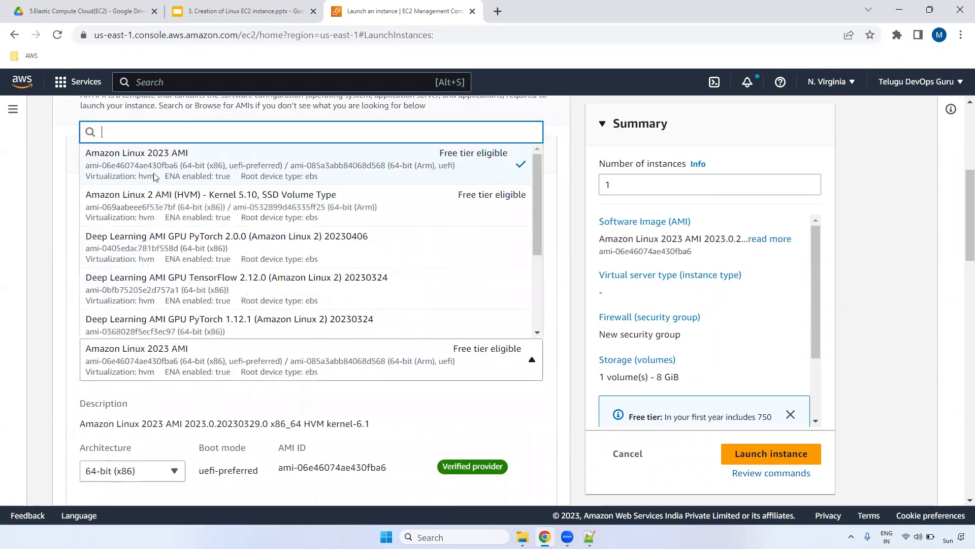
{"action": "left_click", "coordinate": [149, 212]}
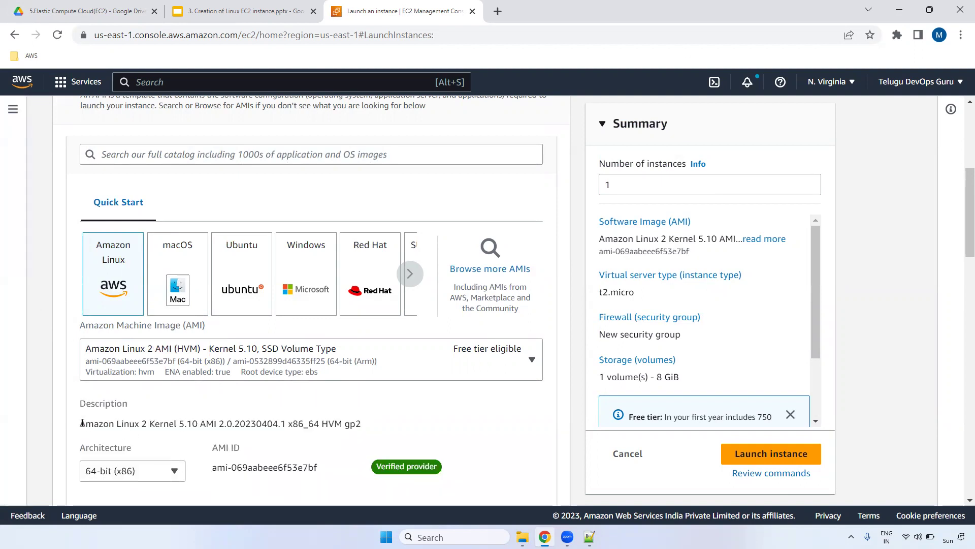
{"action": "triple_click", "coordinate": [278, 423]}
{"action": "left_click", "coordinate": [451, 404]}
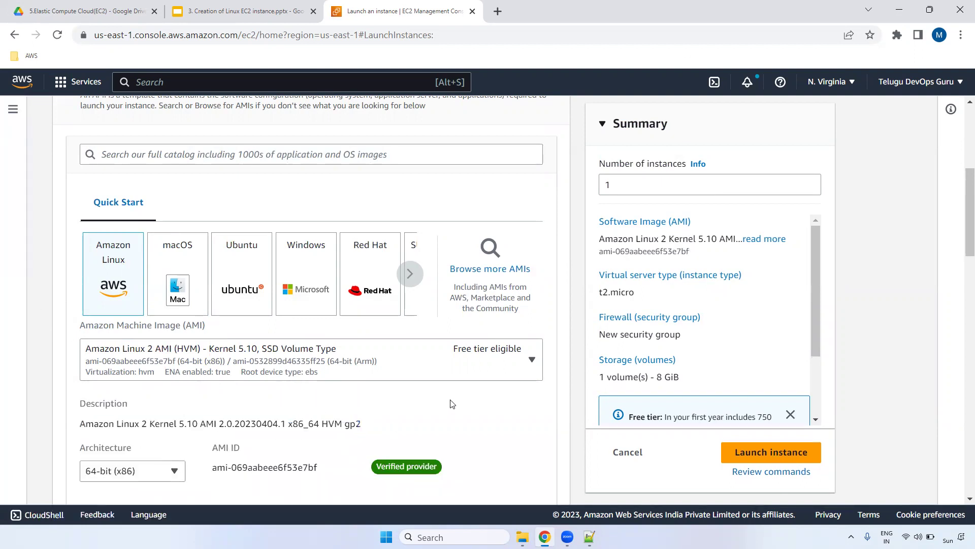
Examine the selected image's architecture options, AMI ID and provider status.
{"action": "scroll", "coordinate": [451, 404], "scroll_direction": "down", "scroll_amount": 3}
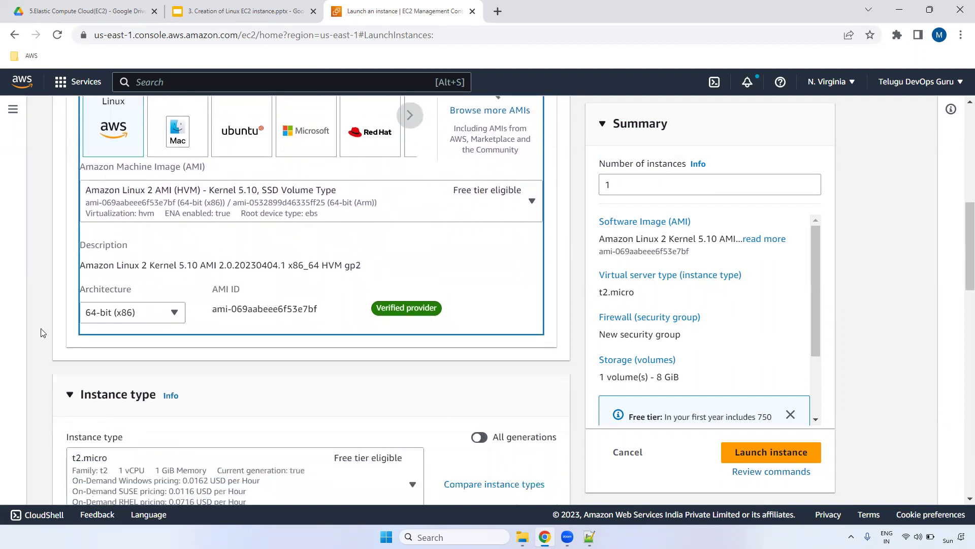
{"action": "left_click", "coordinate": [127, 314]}
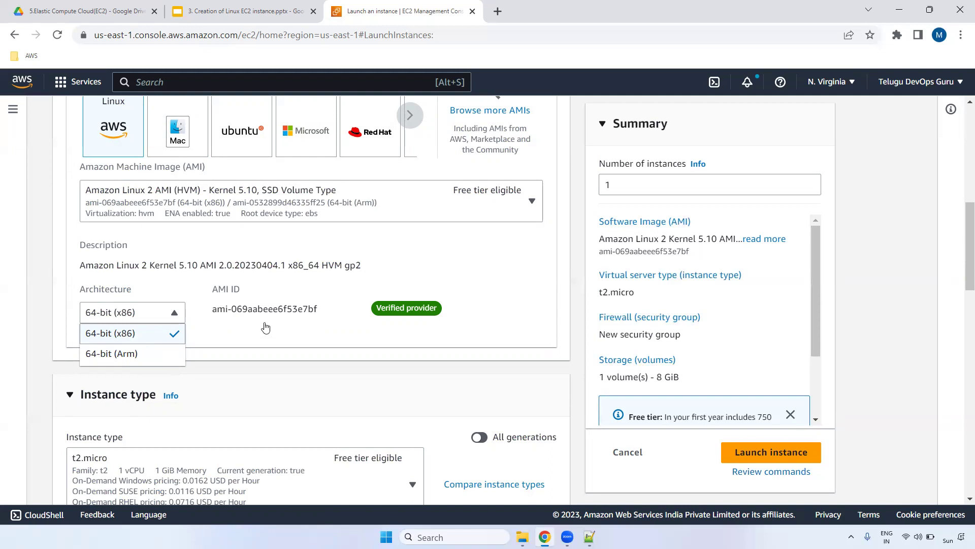
{"action": "left_click", "coordinate": [244, 311]}
{"action": "left_click_drag", "start_coordinate": [209, 312], "coordinate": [317, 309]}
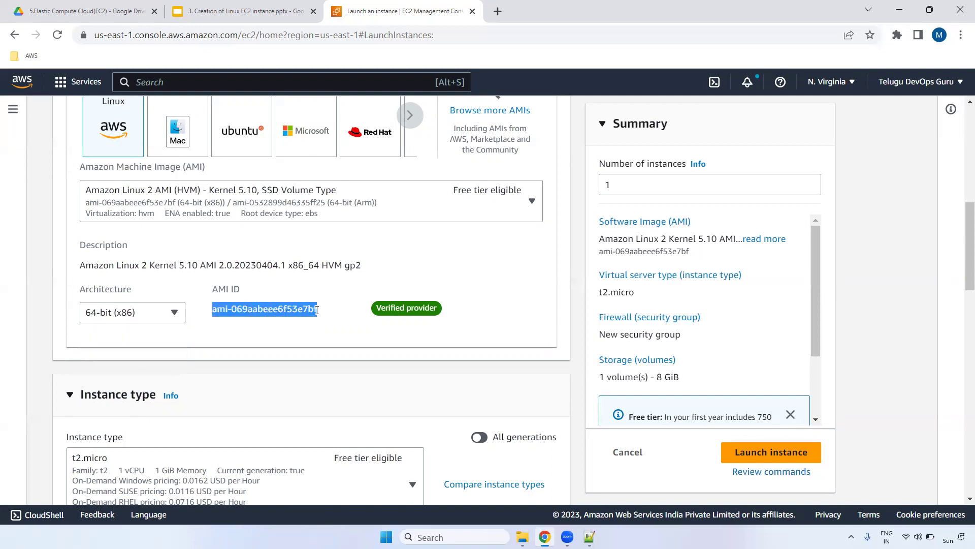
{"action": "left_click", "coordinate": [378, 311]}
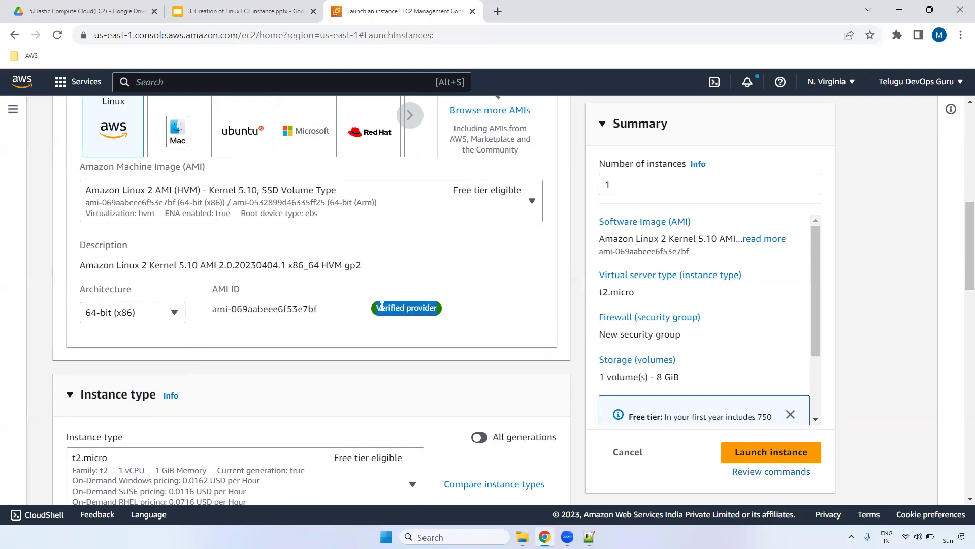
Browse the available instance types and choose t2.micro.
{"action": "left_click_drag", "start_coordinate": [962, 225], "coordinate": [964, 272]}
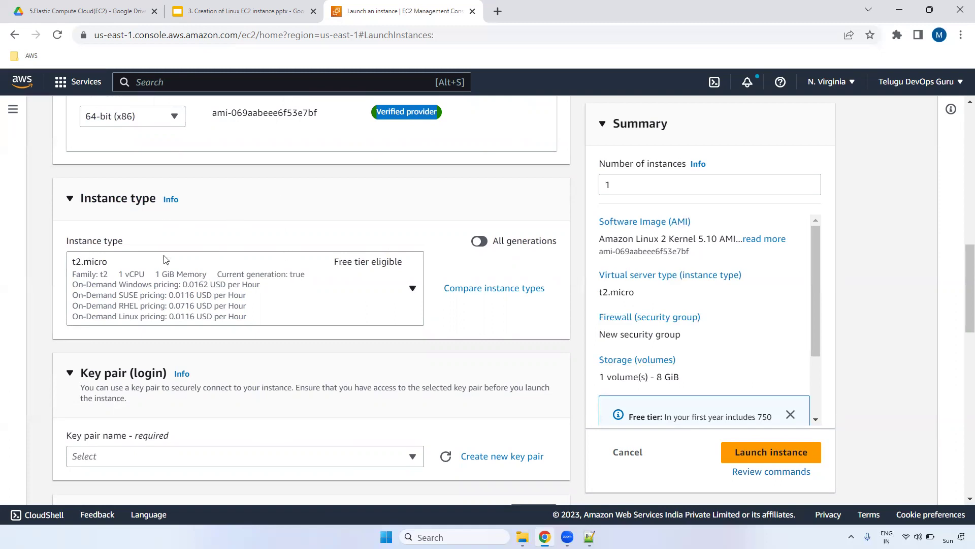
{"action": "left_click_drag", "start_coordinate": [65, 245], "coordinate": [154, 247]}
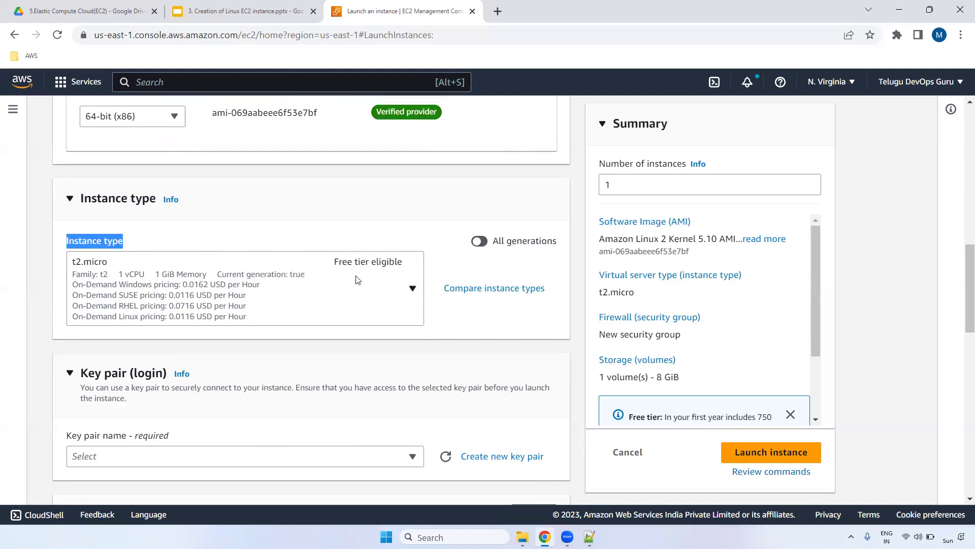
{"action": "left_click", "coordinate": [411, 263]}
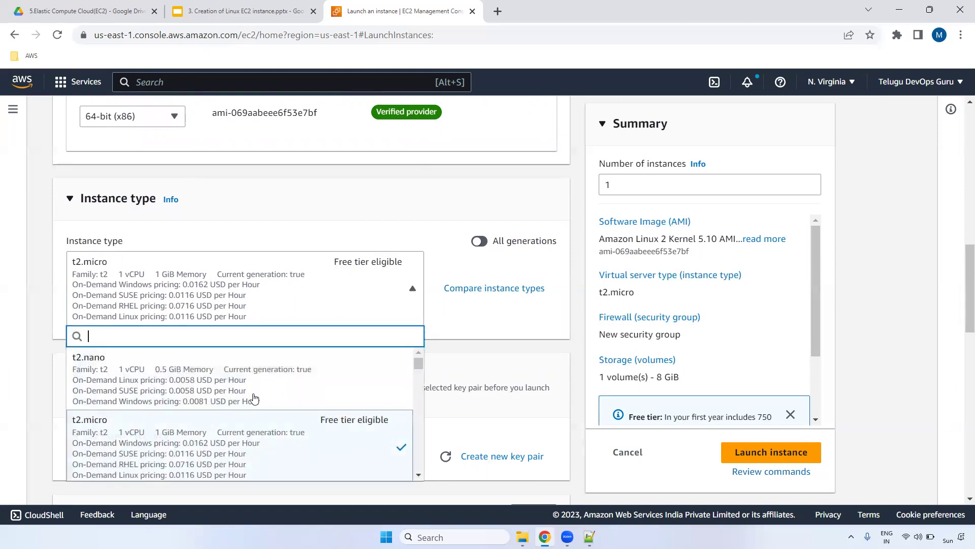
{"action": "mouse_move", "coordinate": [420, 367]}
{"action": "left_mouse_down"}
{"action": "mouse_move", "coordinate": [418, 387]}
{"action": "mouse_move", "coordinate": [418, 355]}
{"action": "left_mouse_up"}
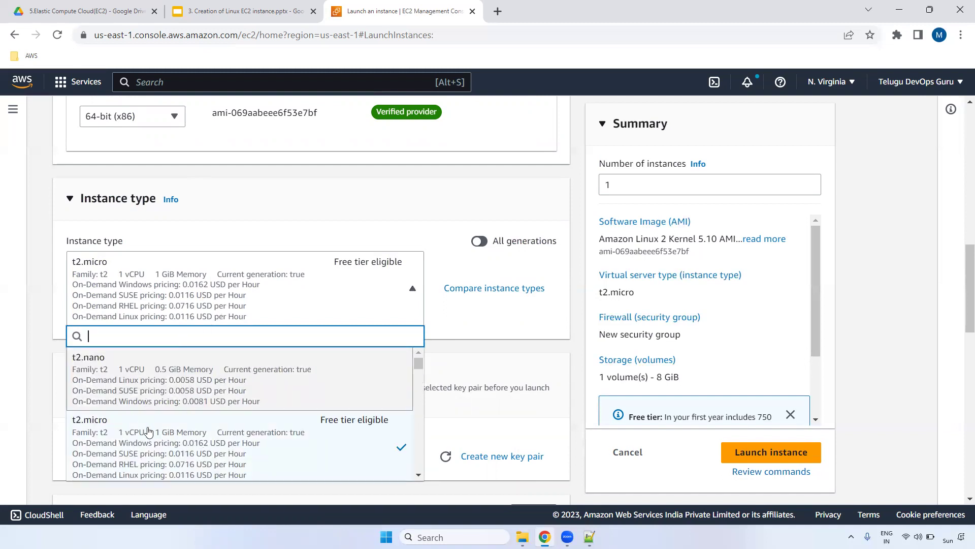
{"action": "left_click", "coordinate": [115, 447]}
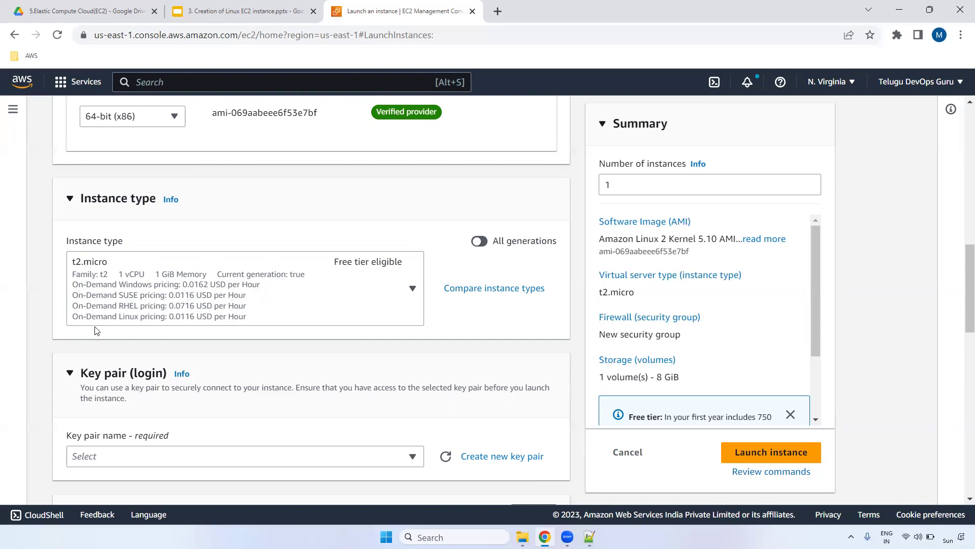
Create a new RSA key pair named dev in .pem format for logging in to the instance.
{"action": "left_click_drag", "start_coordinate": [962, 268], "coordinate": [963, 309]}
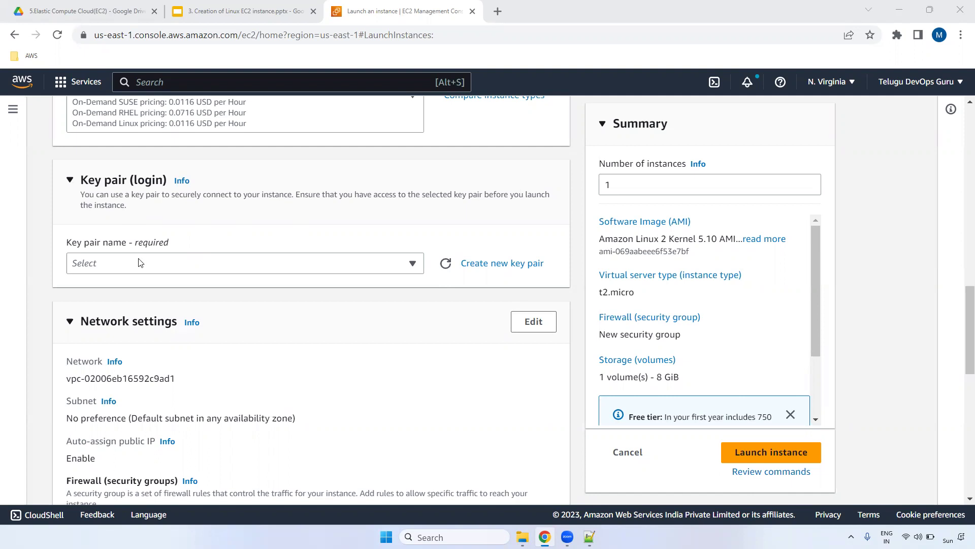
{"action": "left_click", "coordinate": [280, 271]}
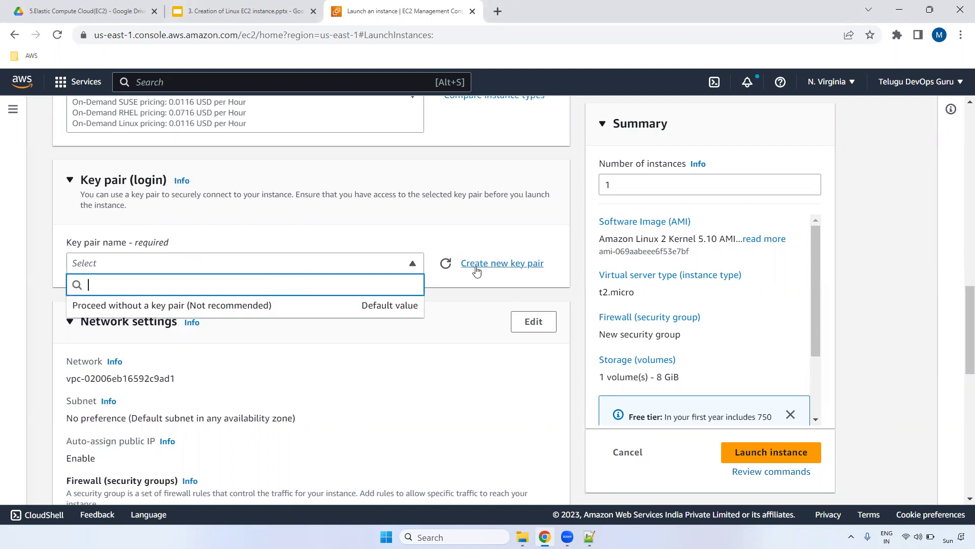
{"action": "left_click", "coordinate": [501, 269]}
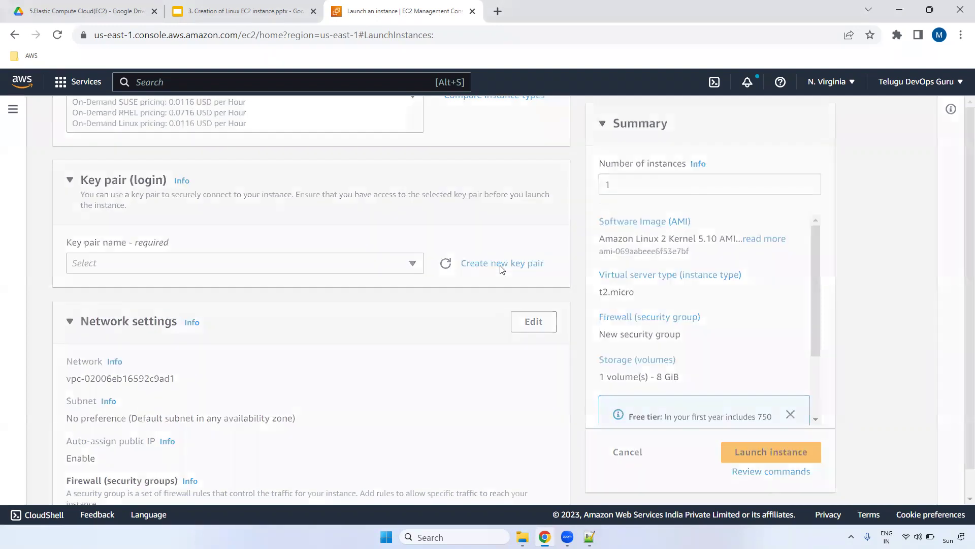
{"action": "left_click", "coordinate": [355, 273]}
{"action": "type", "text": "dev"}
{"action": "key", "text": "ctrl+a"}
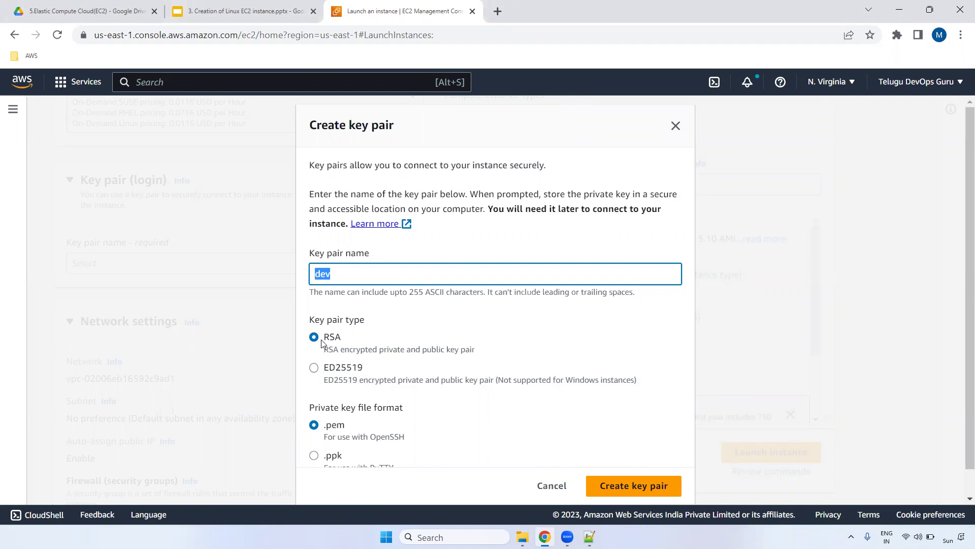
{"action": "left_click", "coordinate": [630, 488]}
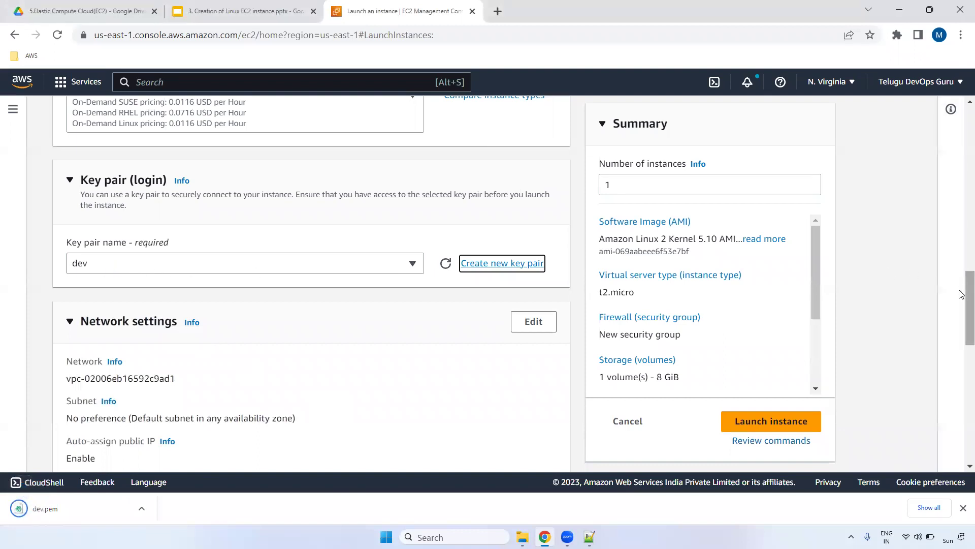
Examine the network and subnet assigned to the instance in the network settings.
{"action": "left_click_drag", "start_coordinate": [960, 292], "coordinate": [960, 333]}
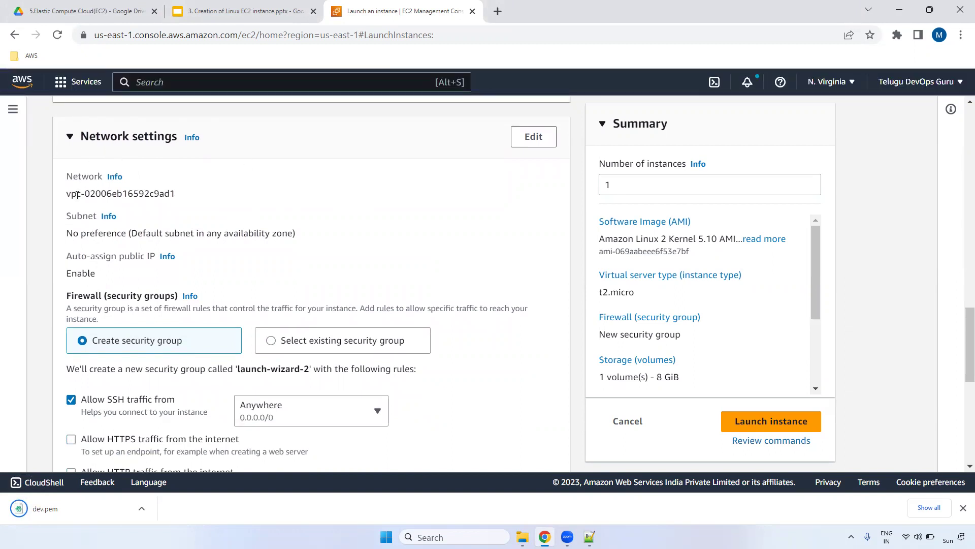
{"action": "left_click_drag", "start_coordinate": [65, 185], "coordinate": [208, 199]}
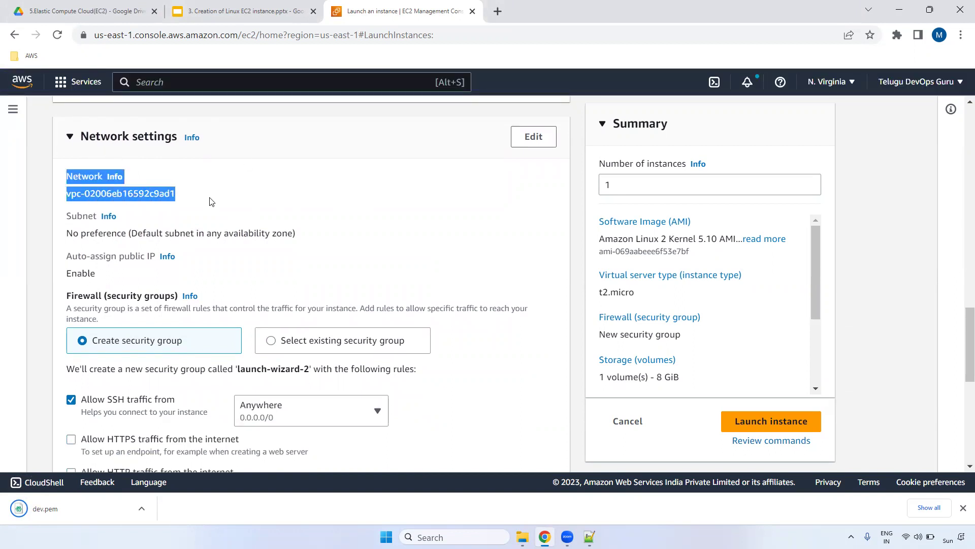
{"action": "left_click_drag", "start_coordinate": [61, 234], "coordinate": [305, 235]}
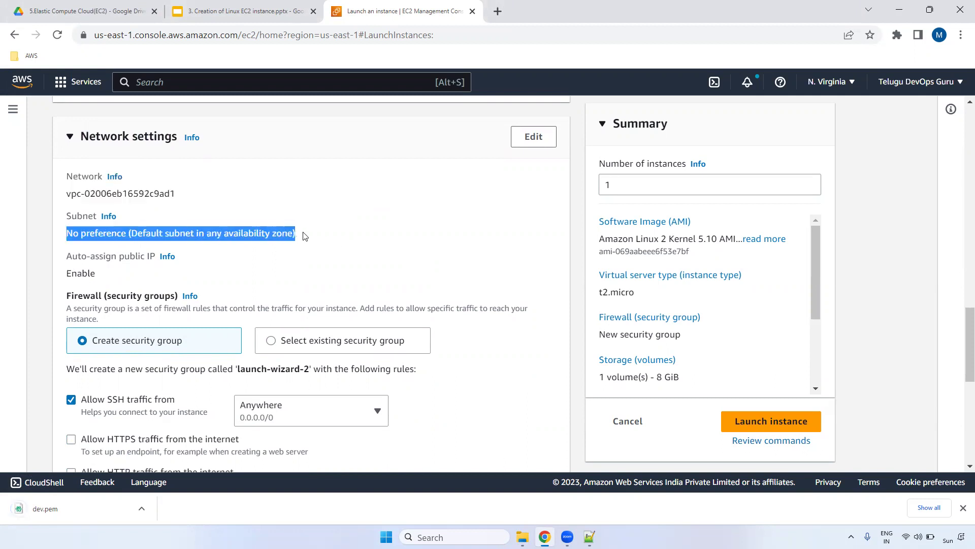
{"action": "triple_click", "coordinate": [89, 192]}
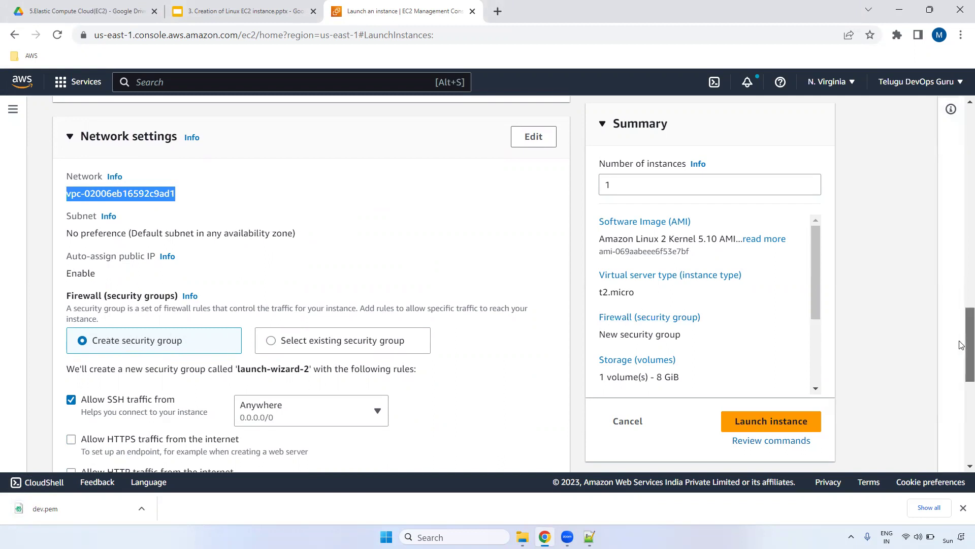
Try selecting an existing security group for the firewall and switch back to creating a new one.
{"action": "scroll", "coordinate": [962, 362], "scroll_direction": "down", "scroll_amount": 1}
{"action": "scroll", "coordinate": [962, 363], "scroll_direction": "down", "scroll_amount": 1}
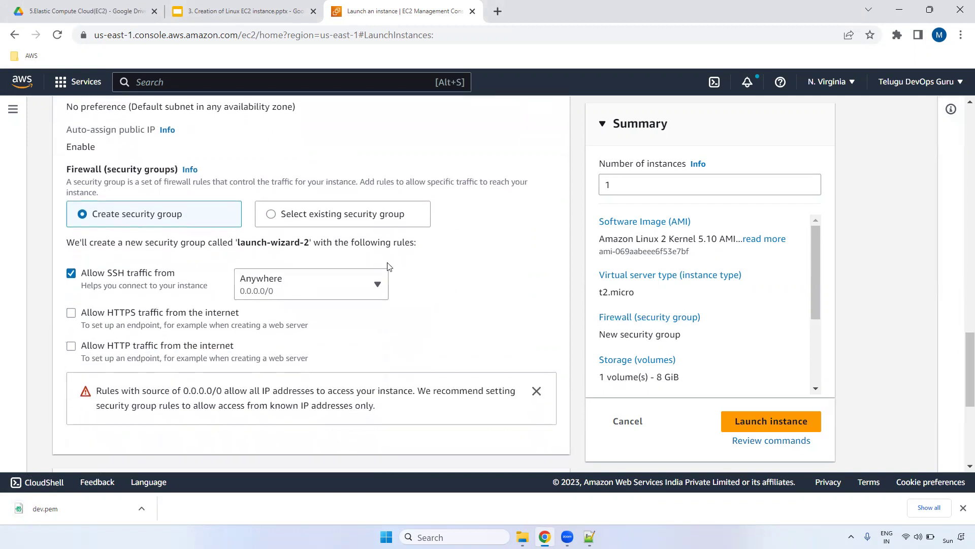
{"action": "left_click", "coordinate": [279, 215]}
{"action": "left_click", "coordinate": [167, 260]}
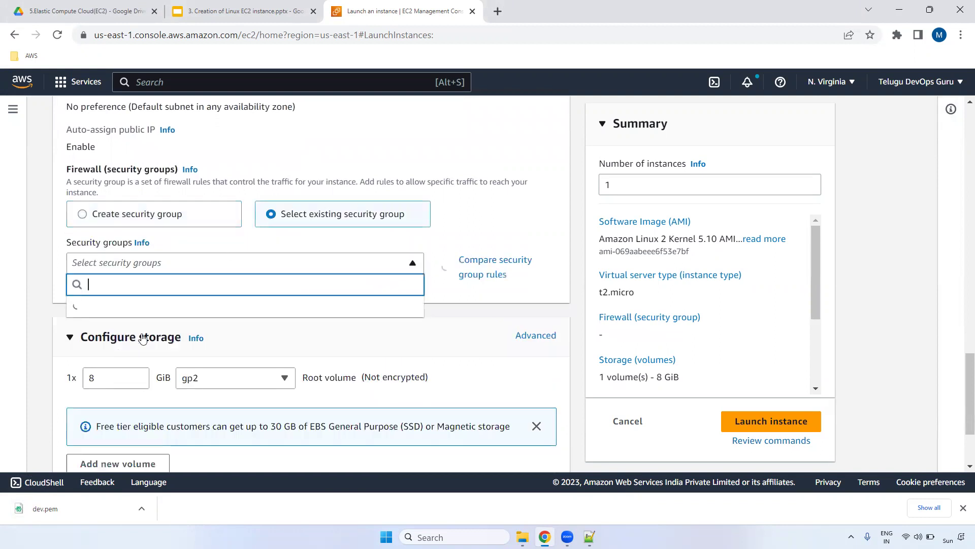
{"action": "left_click", "coordinate": [89, 217]}
{"action": "left_click", "coordinate": [88, 217]}
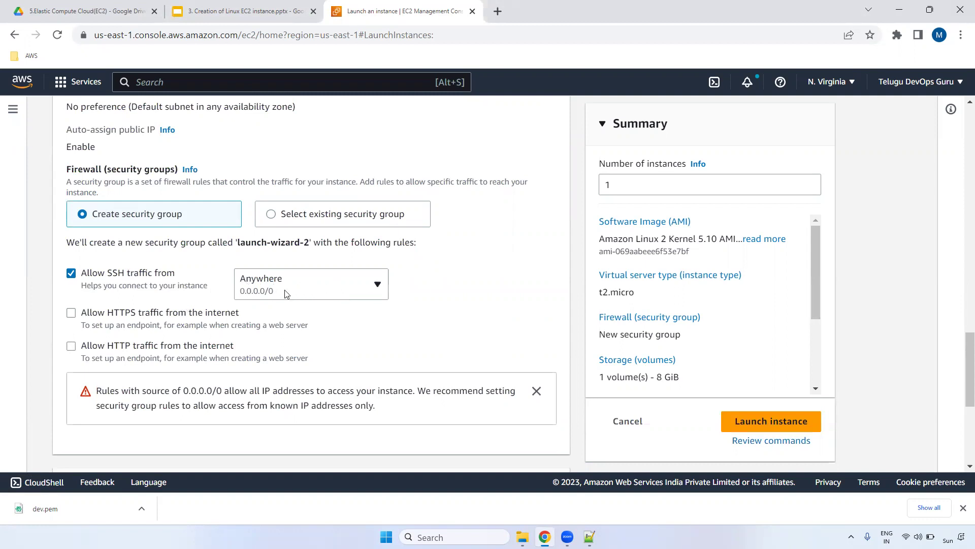
{"action": "scroll", "coordinate": [963, 350], "scroll_direction": "down", "scroll_amount": 5}
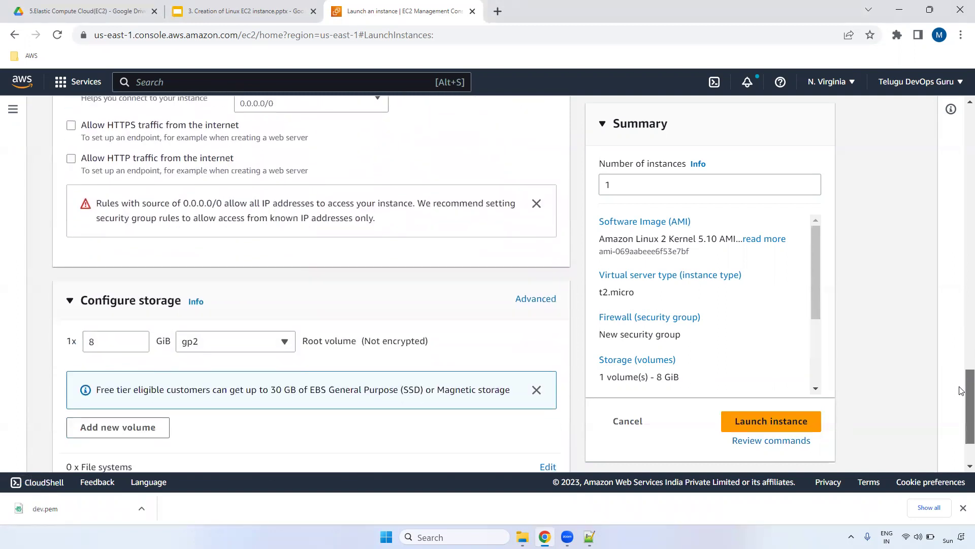
Review the root volume's size and the volume types available for it in the storage configuration.
{"action": "double_click", "coordinate": [130, 259]}
{"action": "left_click", "coordinate": [235, 263]}
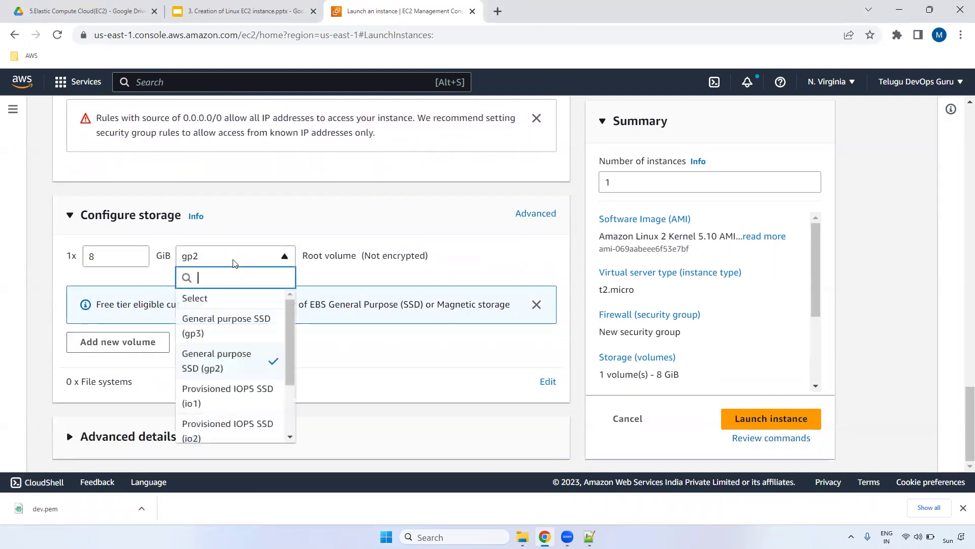
{"action": "left_click", "coordinate": [234, 262]}
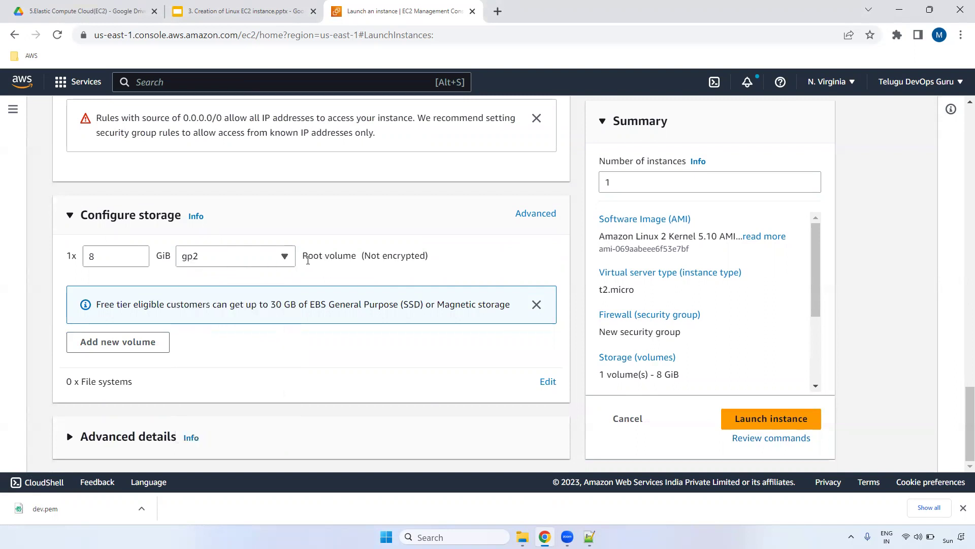
{"action": "left_click_drag", "start_coordinate": [329, 260], "coordinate": [387, 273]}
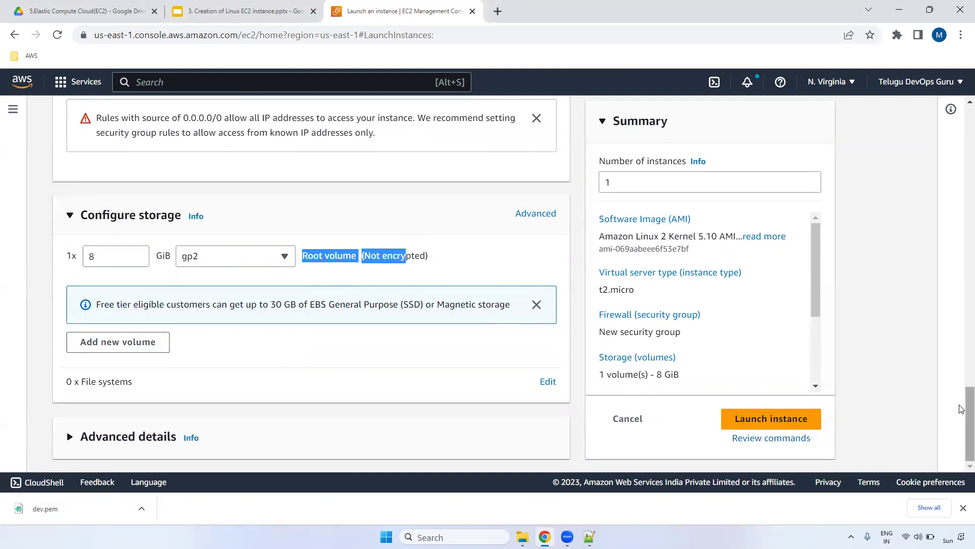
Expand the advanced details, try the Request Spot Instances option and clear it again.
{"action": "left_click", "coordinate": [114, 435]}
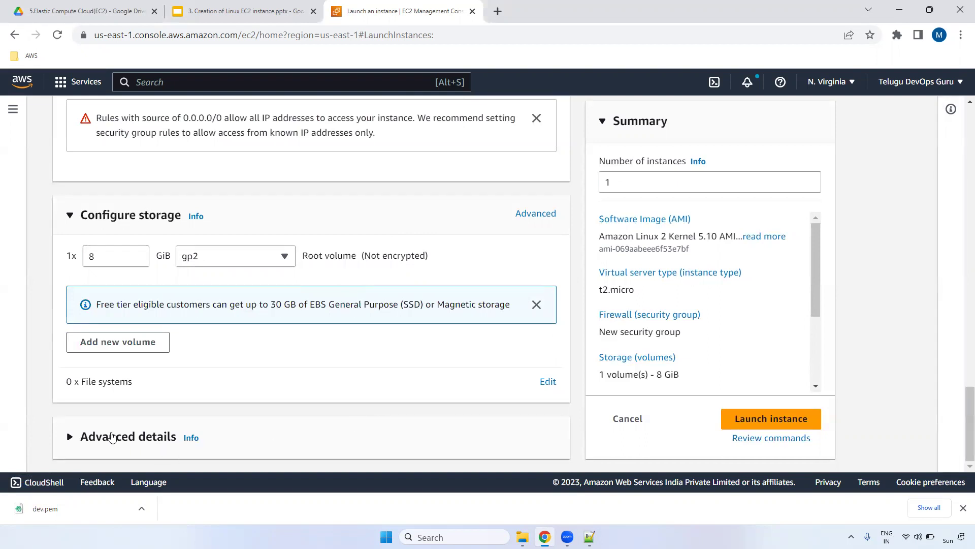
{"action": "left_click", "coordinate": [127, 436]}
{"action": "left_click_drag", "start_coordinate": [962, 275], "coordinate": [962, 307]}
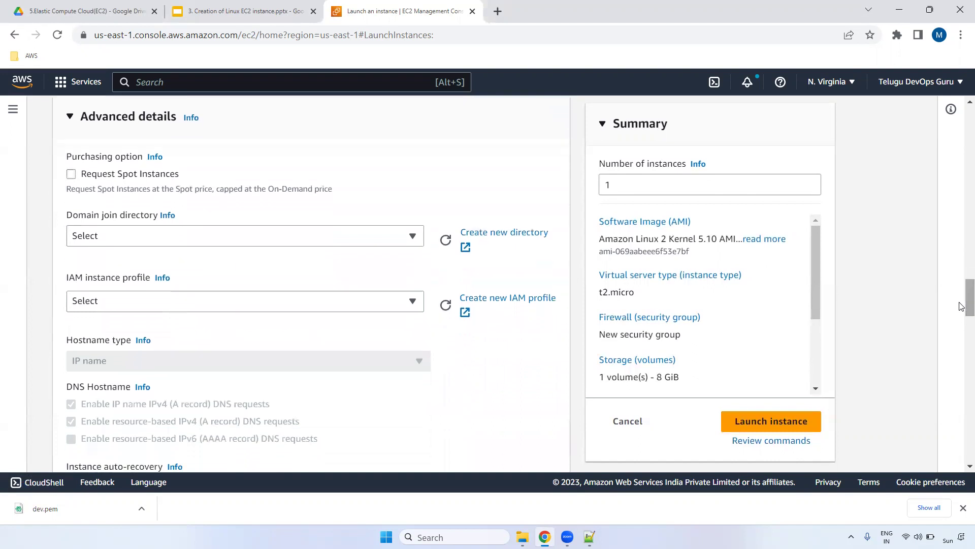
{"action": "left_click", "coordinate": [72, 175]}
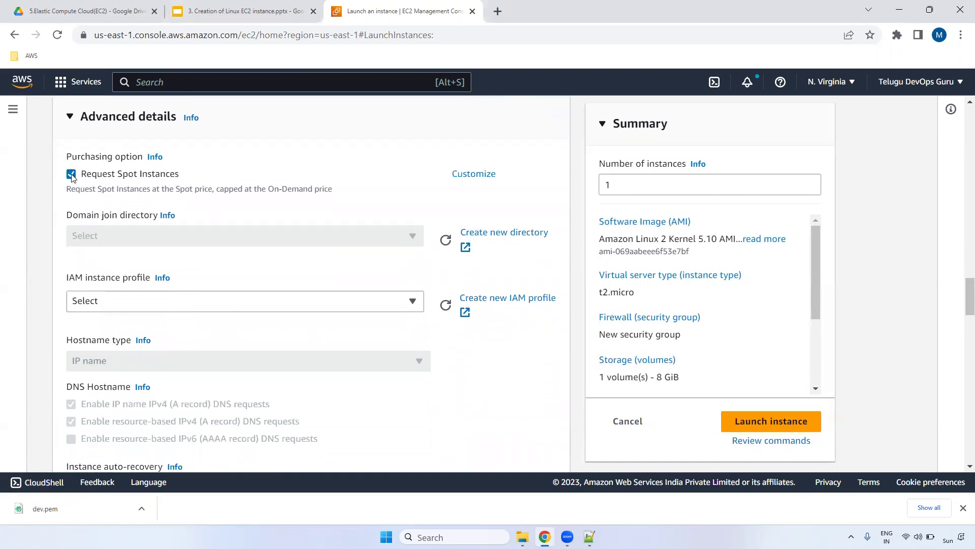
{"action": "left_click", "coordinate": [71, 175]}
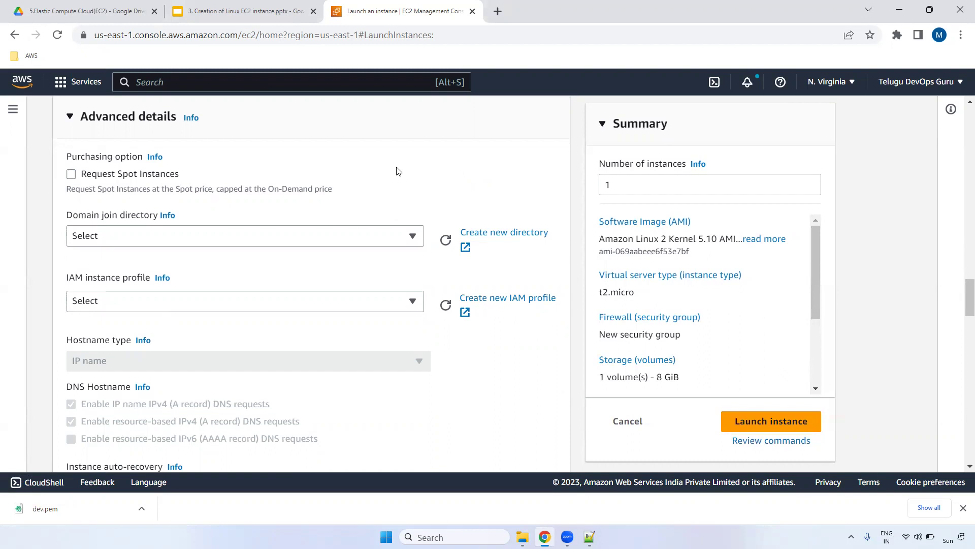
Examine the available choices for the domain join directory and the IAM instance profile without selecting any.
{"action": "left_click_drag", "start_coordinate": [57, 219], "coordinate": [157, 218]}
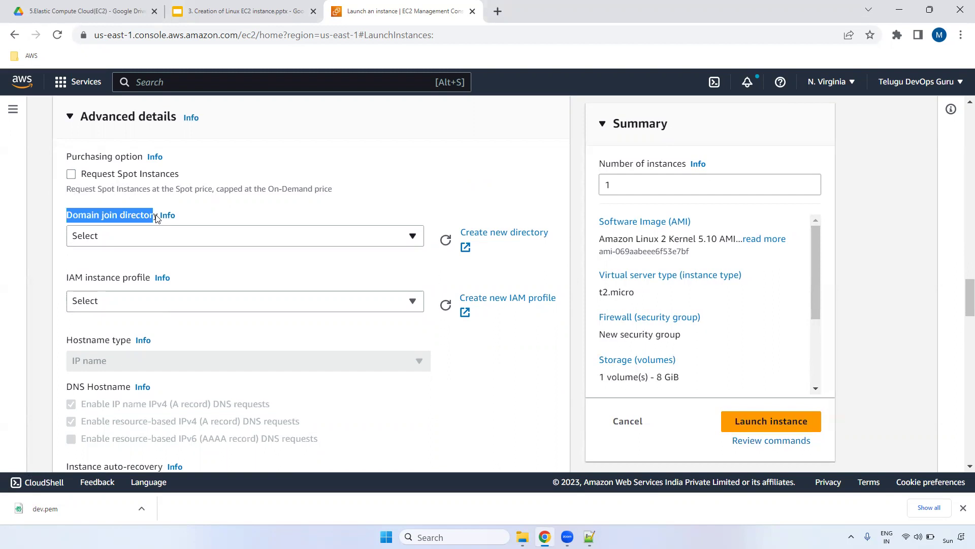
{"action": "left_click", "coordinate": [150, 237]}
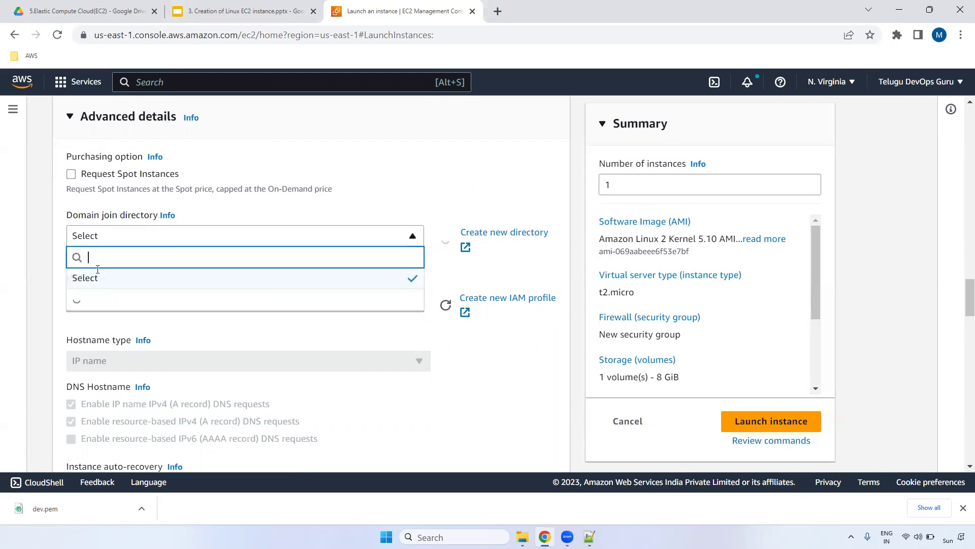
{"action": "left_click", "coordinate": [406, 202]}
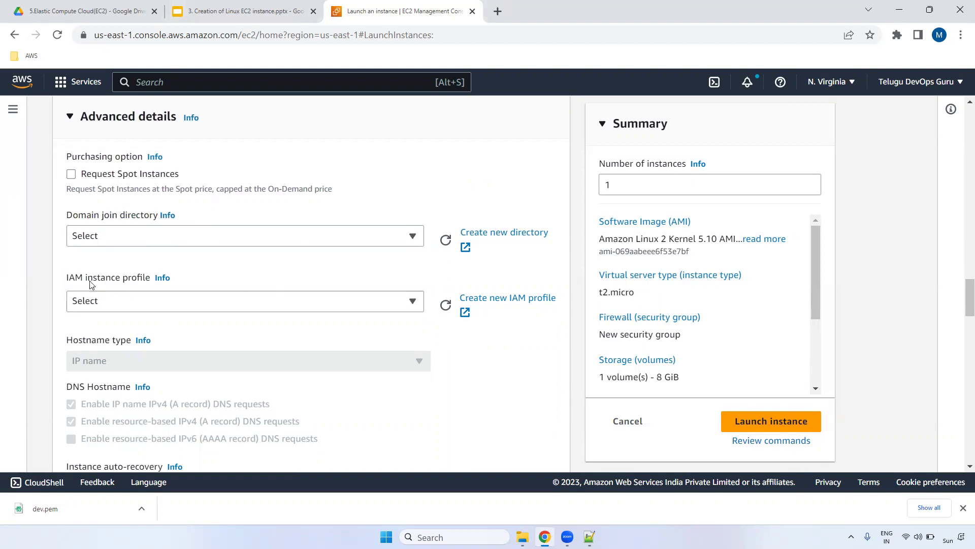
{"action": "left_click_drag", "start_coordinate": [67, 278], "coordinate": [148, 281]}
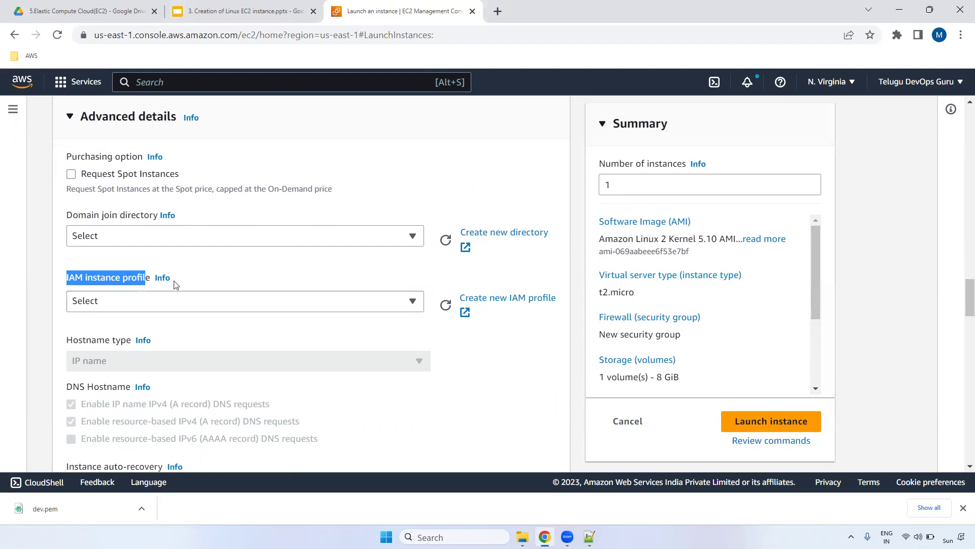
{"action": "left_click", "coordinate": [197, 304]}
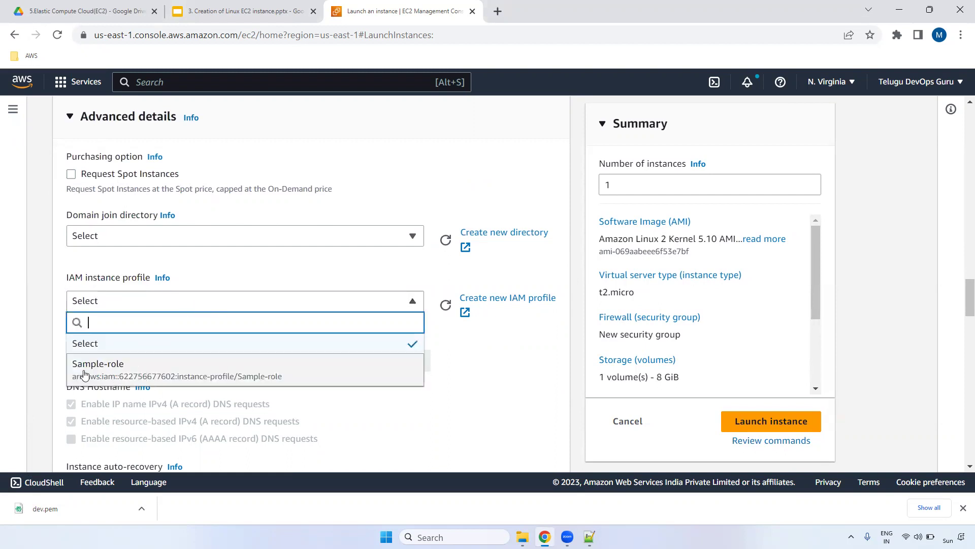
{"action": "left_click", "coordinate": [307, 275]}
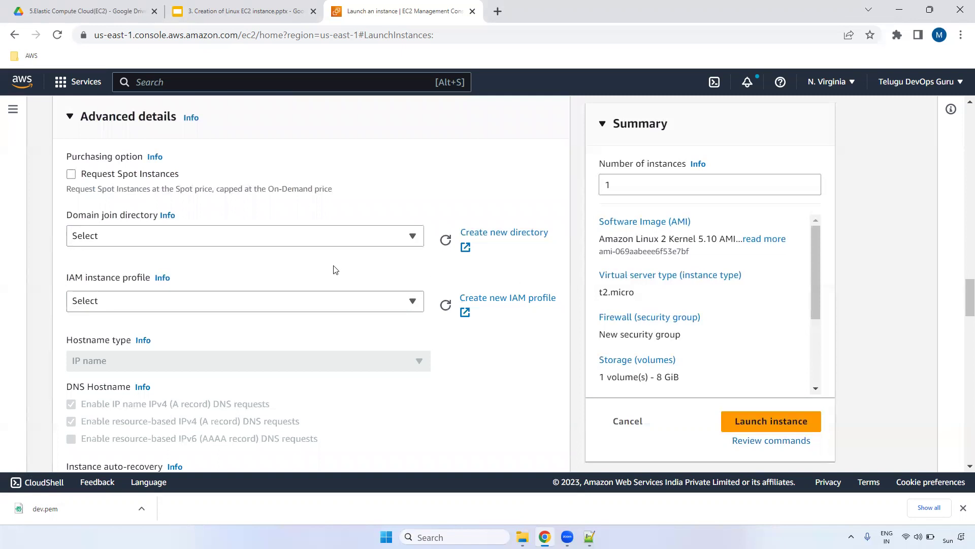
{"action": "left_click", "coordinate": [126, 302]}
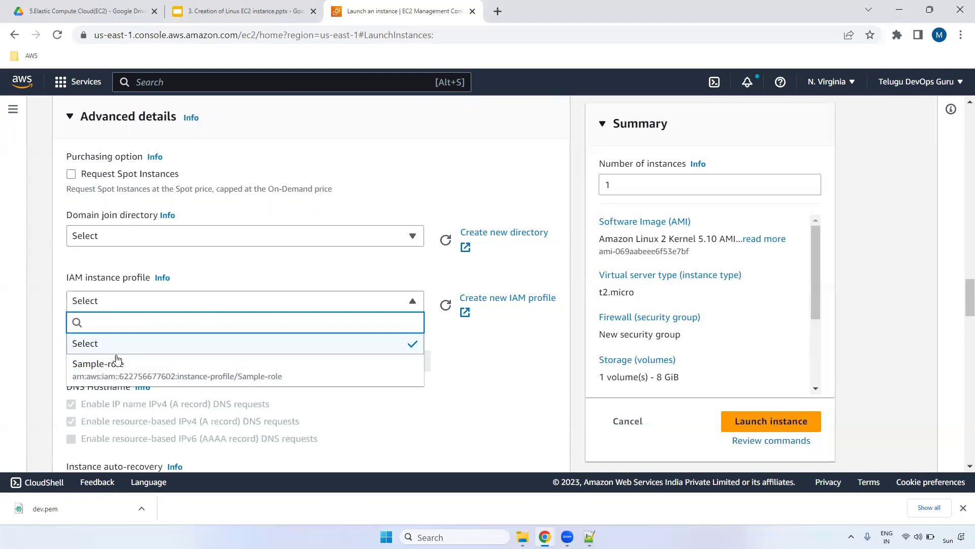
{"action": "left_click", "coordinate": [353, 282]}
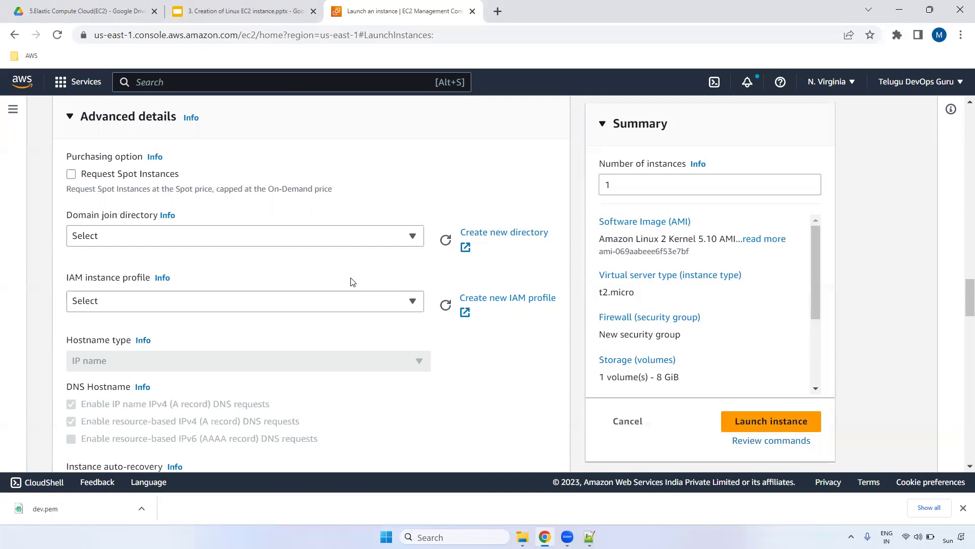
Review the hostname type, DNS hostname and instance auto-recovery settings in the advanced details.
{"action": "left_click_drag", "start_coordinate": [961, 299], "coordinate": [962, 314]}
{"action": "left_click_drag", "start_coordinate": [61, 179], "coordinate": [110, 200]}
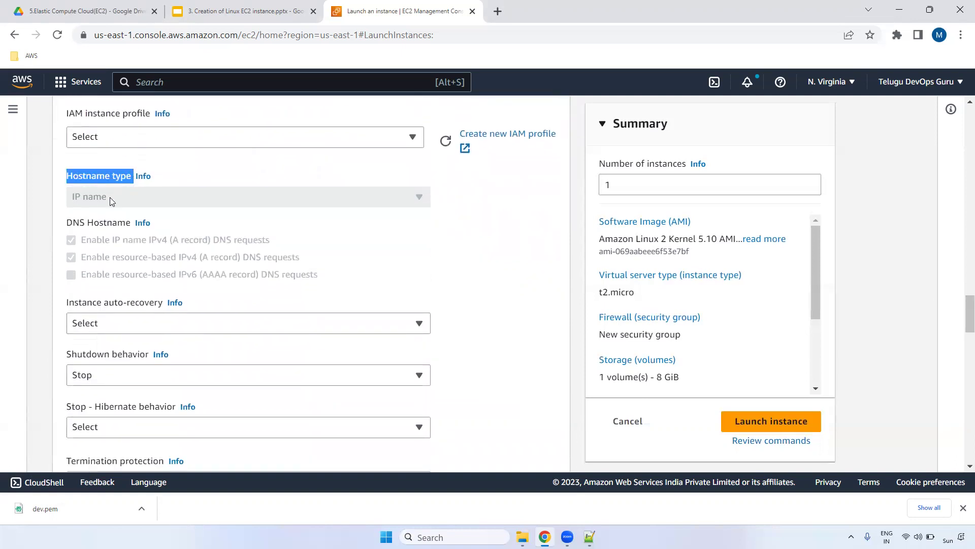
{"action": "left_click_drag", "start_coordinate": [70, 227], "coordinate": [366, 283]}
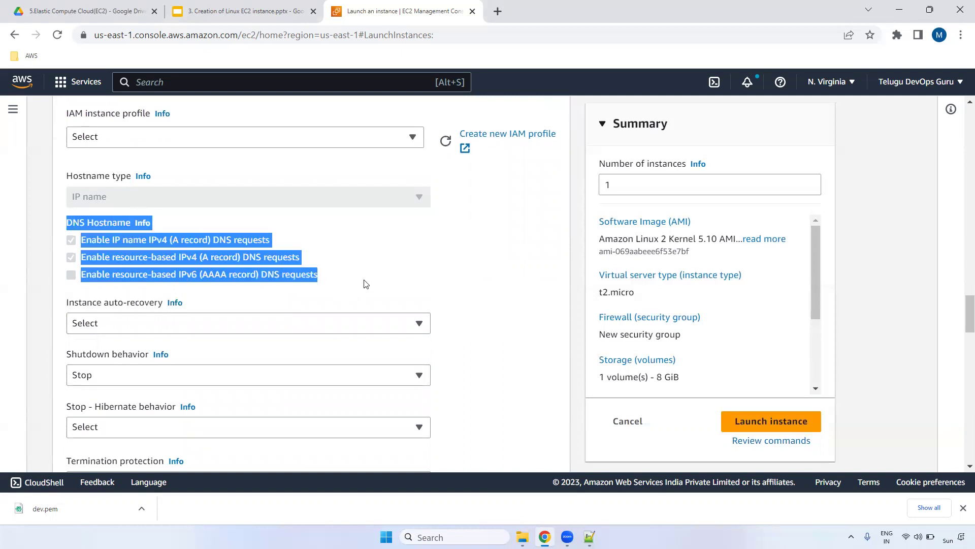
{"action": "left_click_drag", "start_coordinate": [967, 311], "coordinate": [967, 323]}
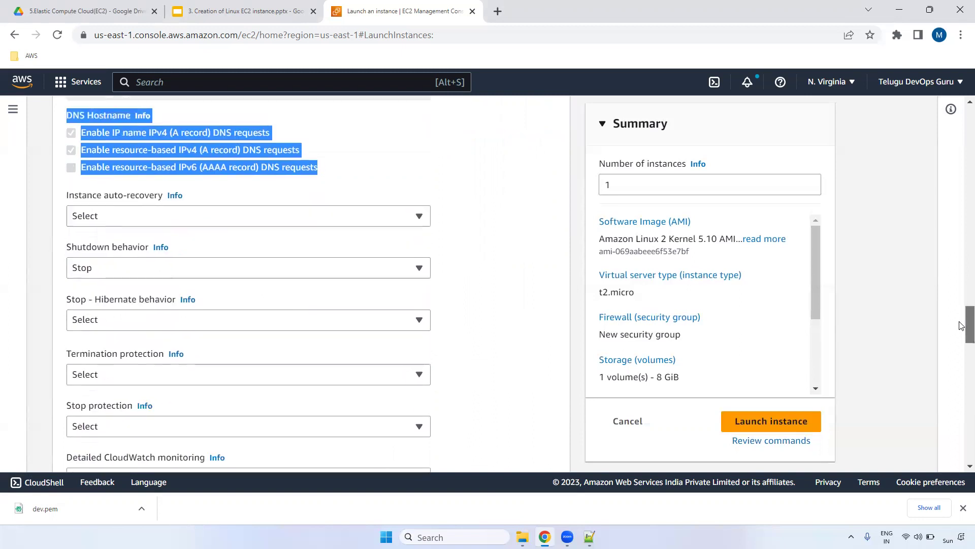
{"action": "left_click", "coordinate": [201, 213]}
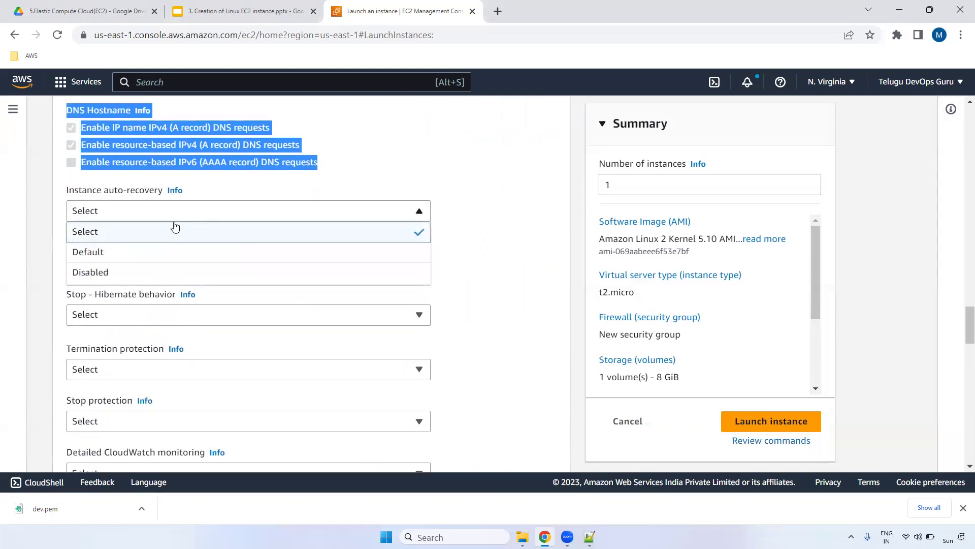
{"action": "left_click", "coordinate": [148, 226]}
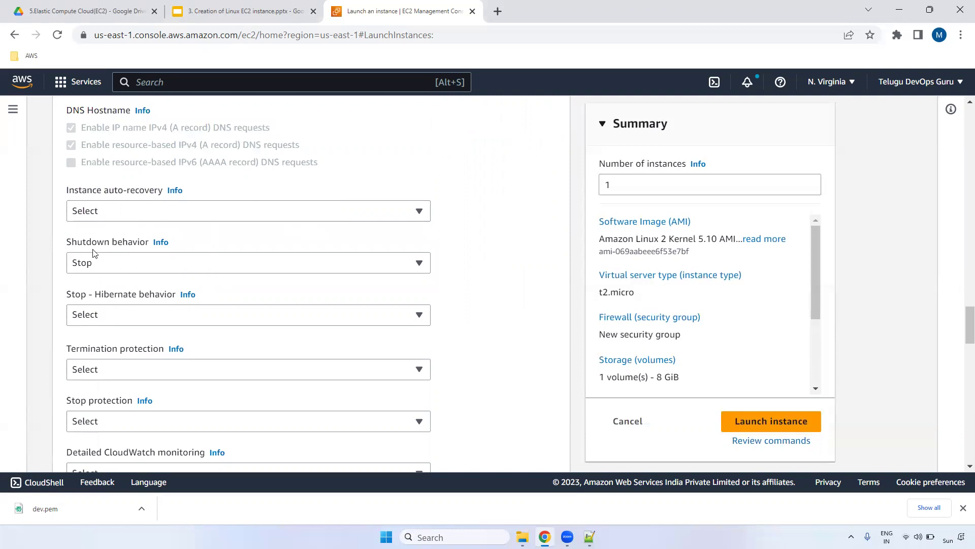
Check the choices offered for the shutdown behavior and the stop-hibernate behavior without changing them.
{"action": "left_click", "coordinate": [189, 268]}
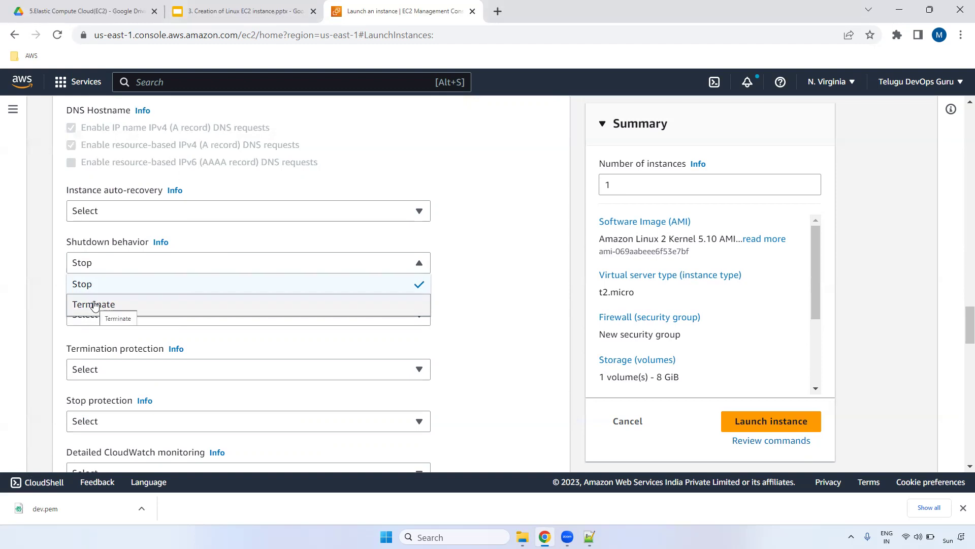
{"action": "left_click", "coordinate": [364, 284]}
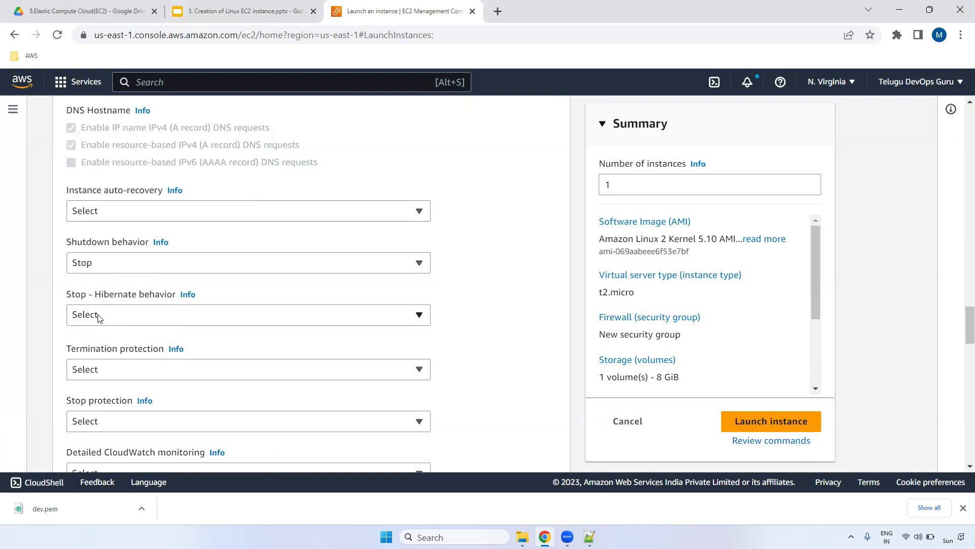
{"action": "left_click_drag", "start_coordinate": [87, 299], "coordinate": [165, 299]}
{"action": "left_click", "coordinate": [164, 315]}
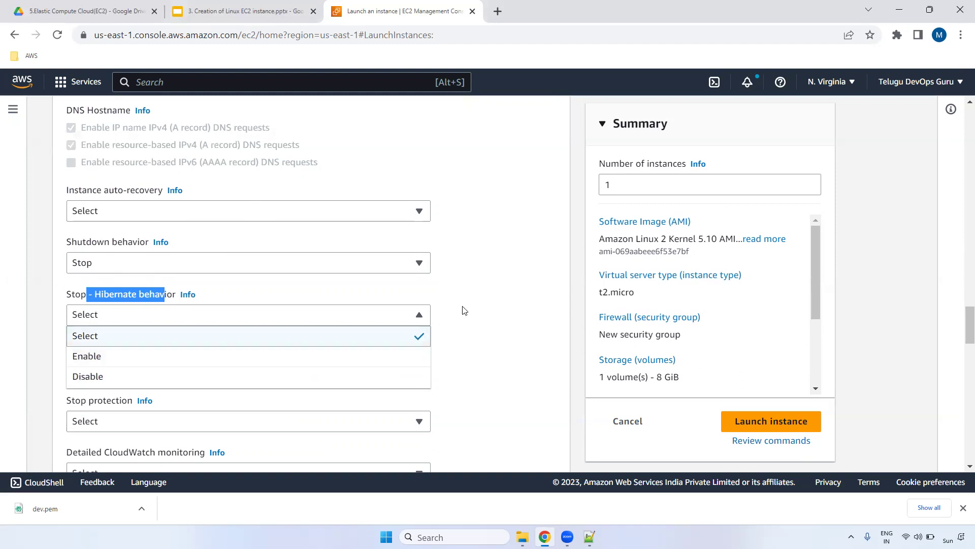
{"action": "left_click", "coordinate": [445, 310]}
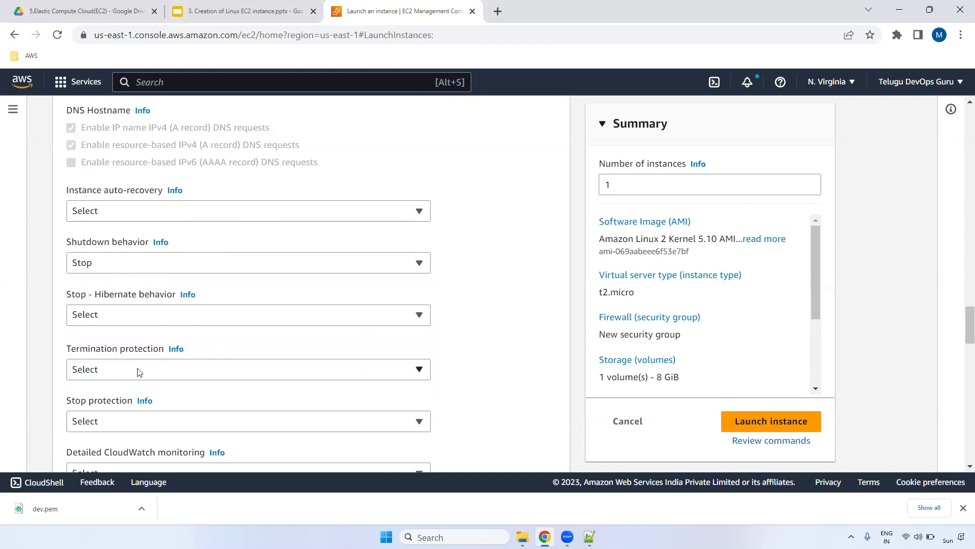
Check the choices offered for termination protection and stop protection, leaving both unset.
{"action": "left_click", "coordinate": [177, 371]}
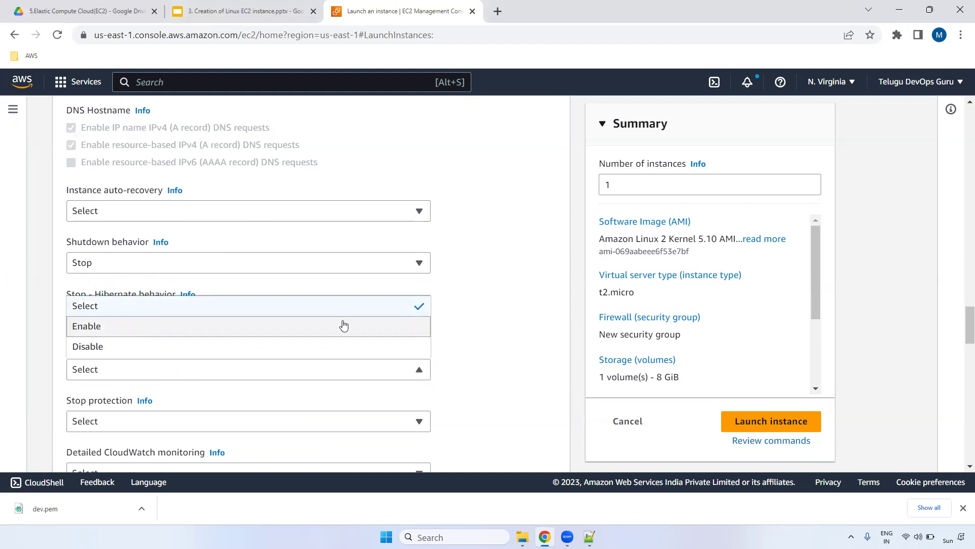
{"action": "left_click", "coordinate": [507, 291]}
{"action": "scroll", "coordinate": [961, 328], "scroll_direction": "down", "scroll_amount": 1}
{"action": "scroll", "coordinate": [961, 328], "scroll_direction": "down", "scroll_amount": 1}
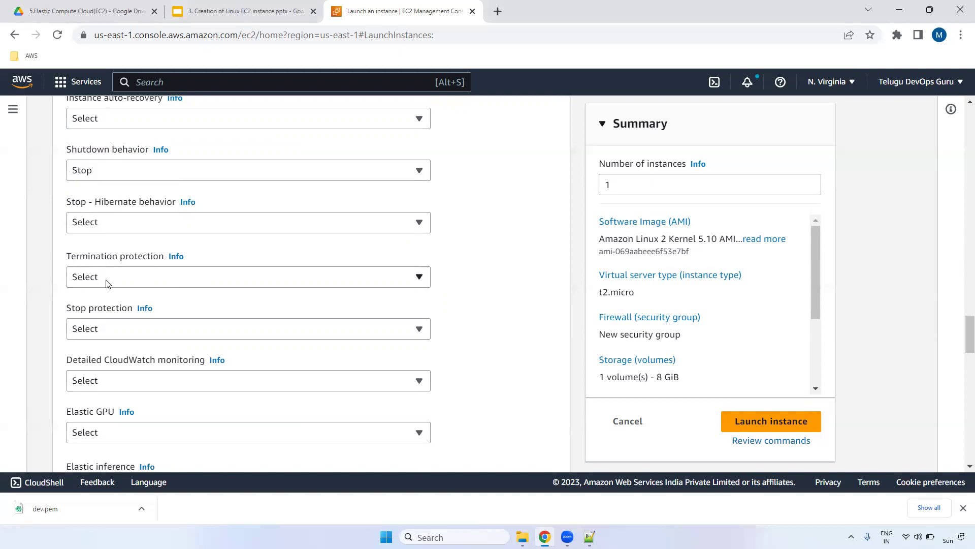
{"action": "left_click", "coordinate": [128, 329]}
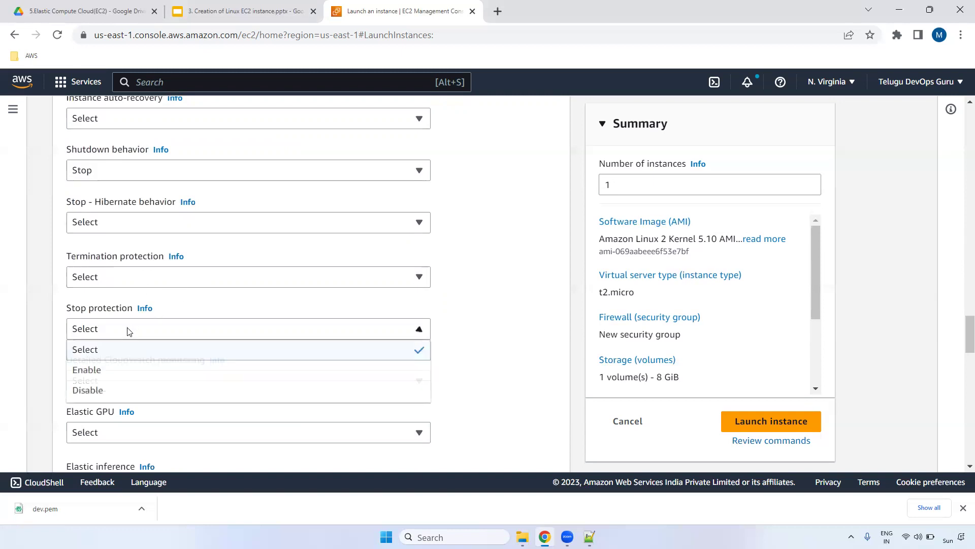
{"action": "left_click", "coordinate": [509, 316]}
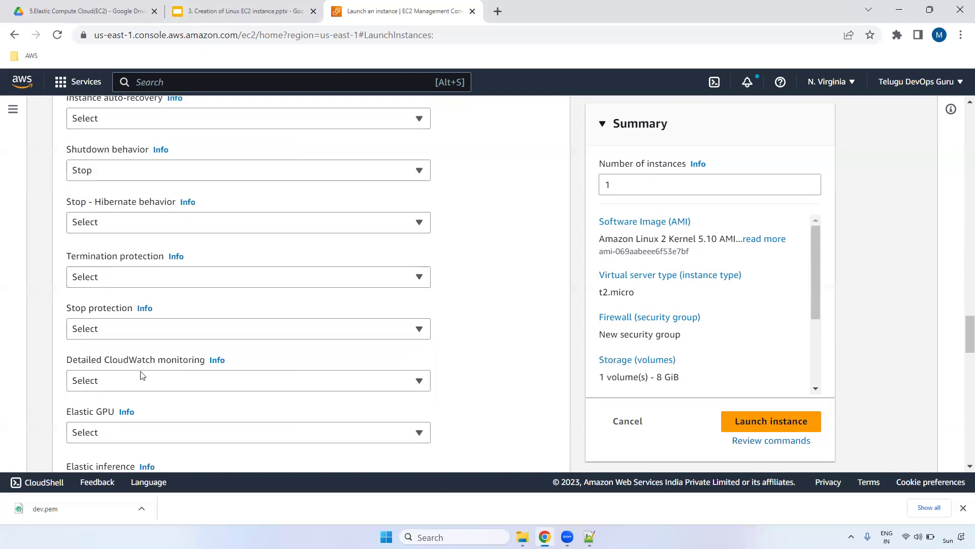
Inspect the options for detailed CloudWatch monitoring and Elastic GPU without selecting any.
{"action": "left_click", "coordinate": [187, 386]}
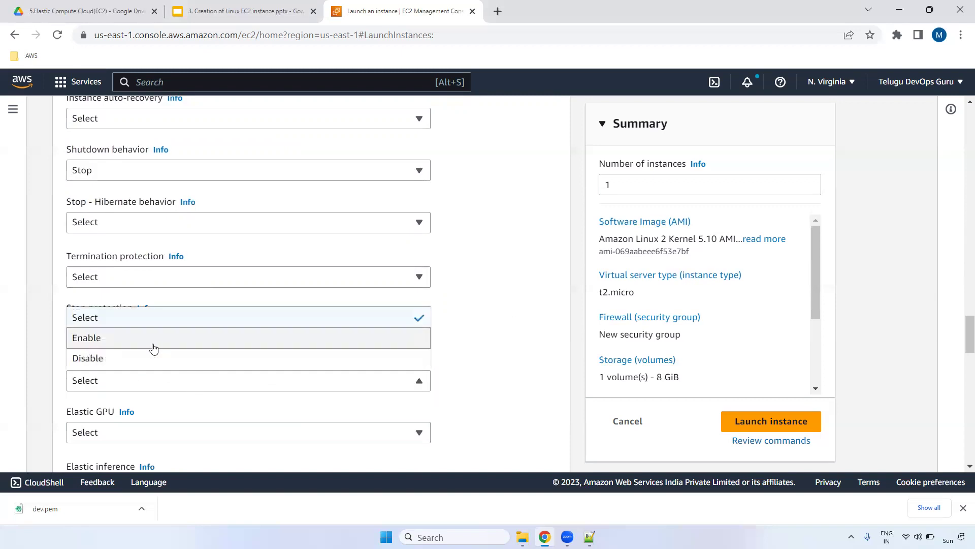
{"action": "left_click", "coordinate": [508, 331]}
{"action": "scroll", "coordinate": [961, 347], "scroll_direction": "down", "scroll_amount": 3}
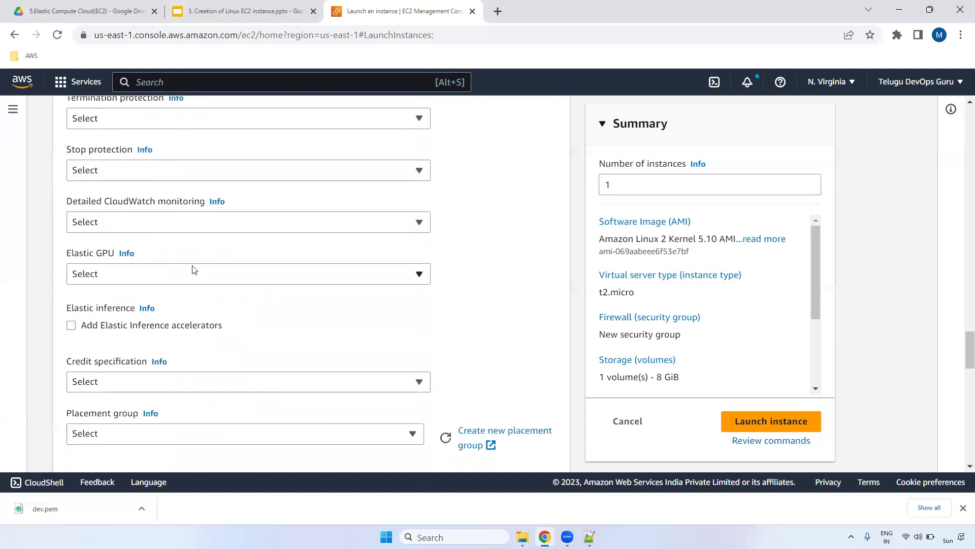
{"action": "left_click", "coordinate": [160, 279]}
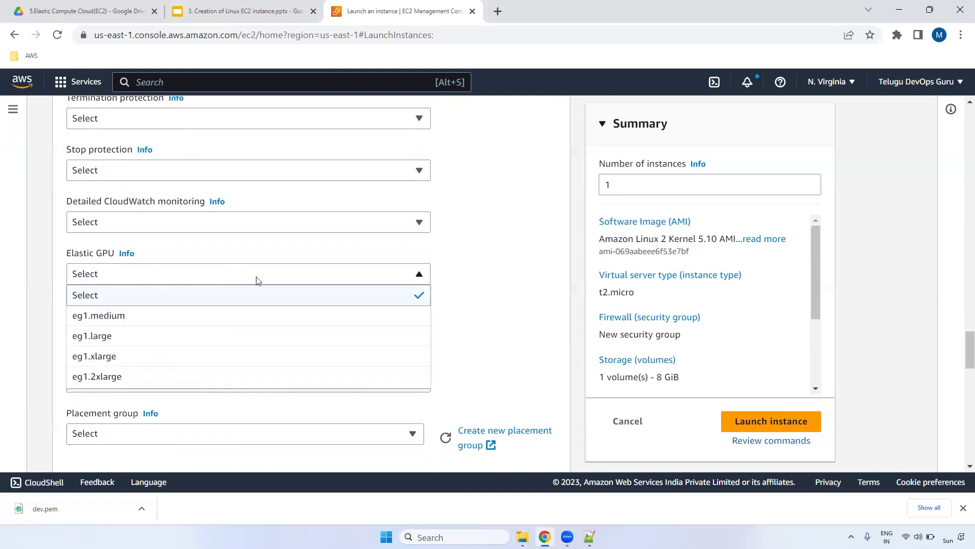
{"action": "left_click", "coordinate": [481, 273]}
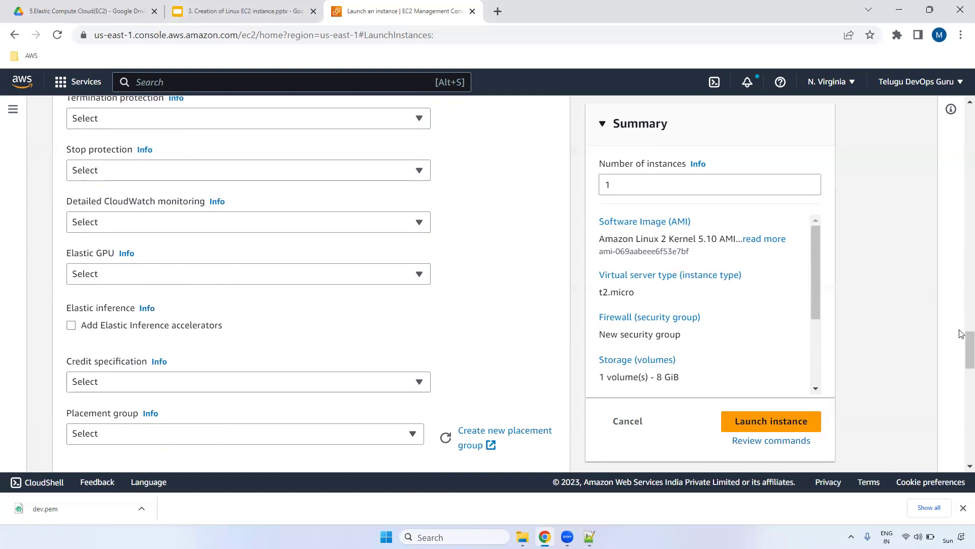
Examine the capacity reservation and tenancy options for the instance without selecting any.
{"action": "left_click_drag", "start_coordinate": [961, 352], "coordinate": [960, 388]}
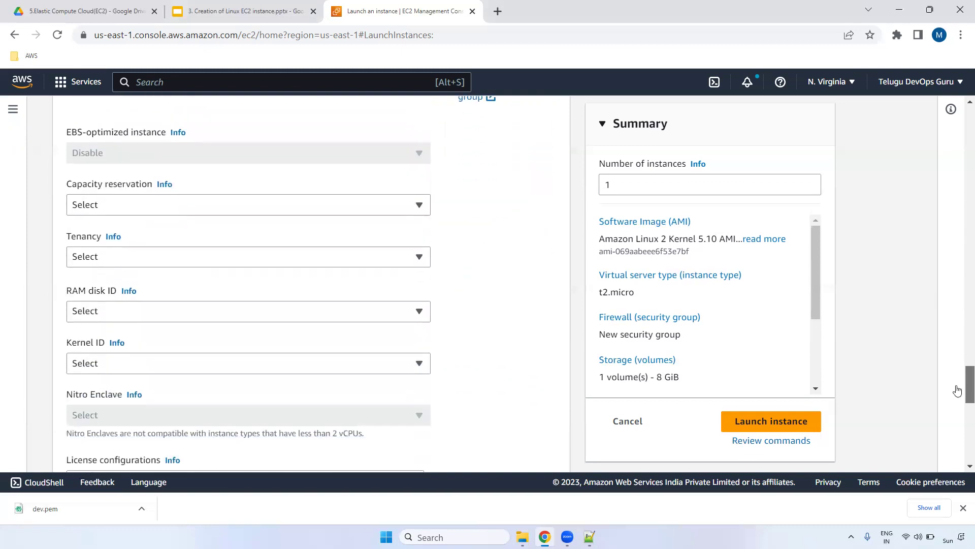
{"action": "left_click", "coordinate": [130, 210]}
{"action": "left_click", "coordinate": [492, 220]}
{"action": "left_click", "coordinate": [122, 261]}
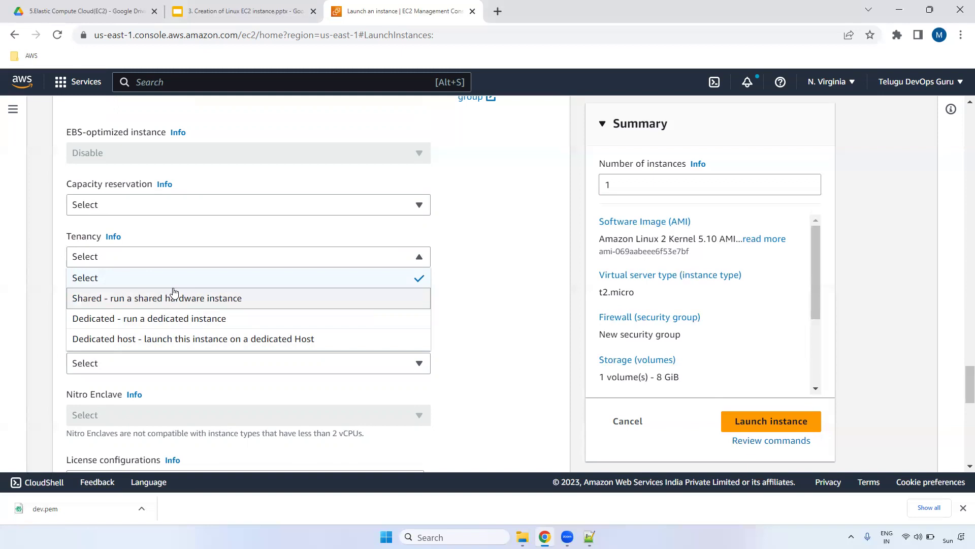
{"action": "left_click", "coordinate": [462, 294]}
{"action": "scroll", "coordinate": [962, 403], "scroll_direction": "down", "scroll_amount": 3}
{"action": "scroll", "coordinate": [962, 406], "scroll_direction": "down", "scroll_amount": 3}
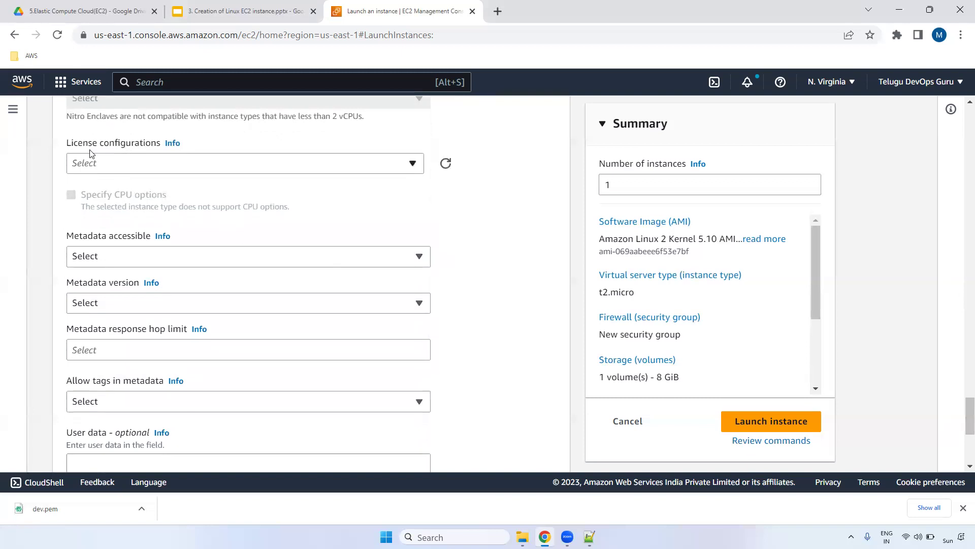
Check the choices offered for license configurations and metadata accessibility, leaving both unset.
{"action": "left_click", "coordinate": [109, 163]}
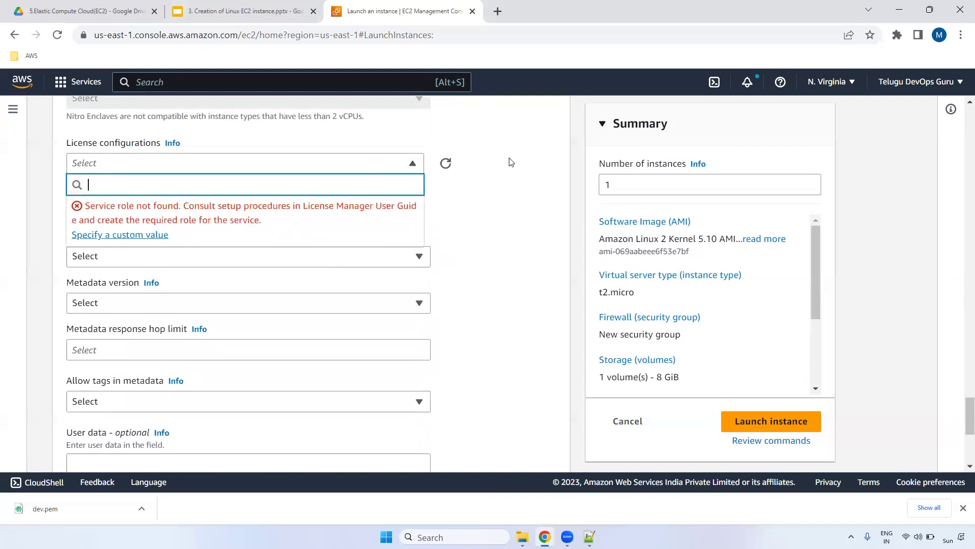
{"action": "left_click", "coordinate": [472, 191]}
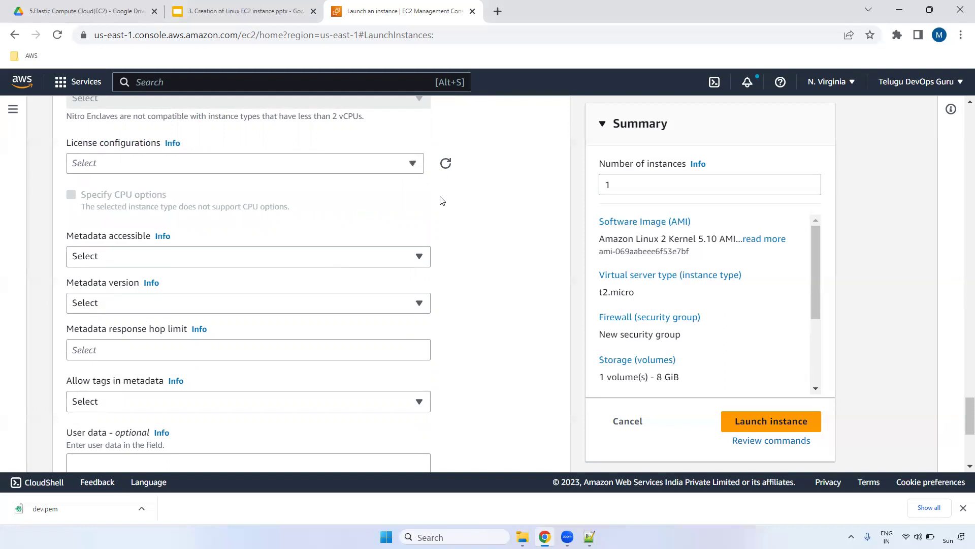
{"action": "left_click", "coordinate": [152, 257]}
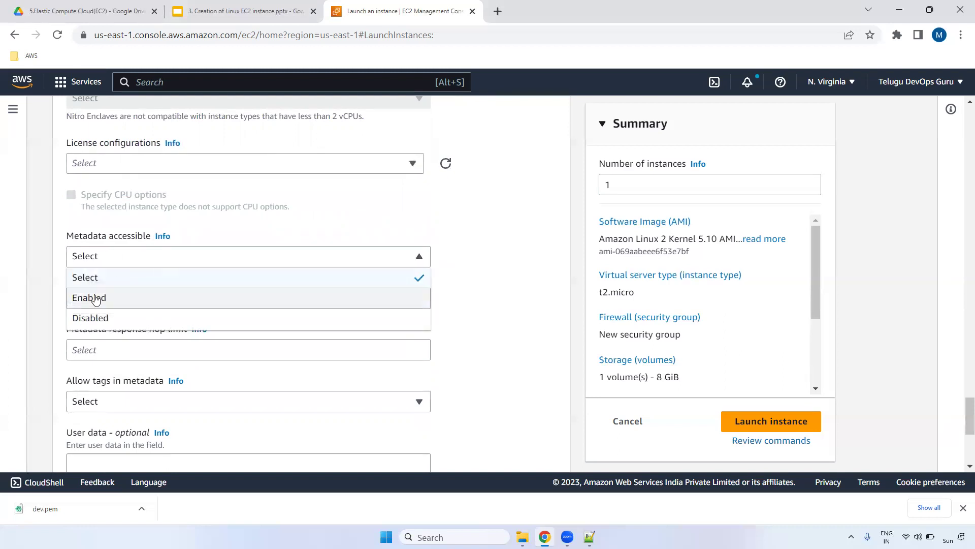
{"action": "left_click_drag", "start_coordinate": [64, 237], "coordinate": [124, 239]}
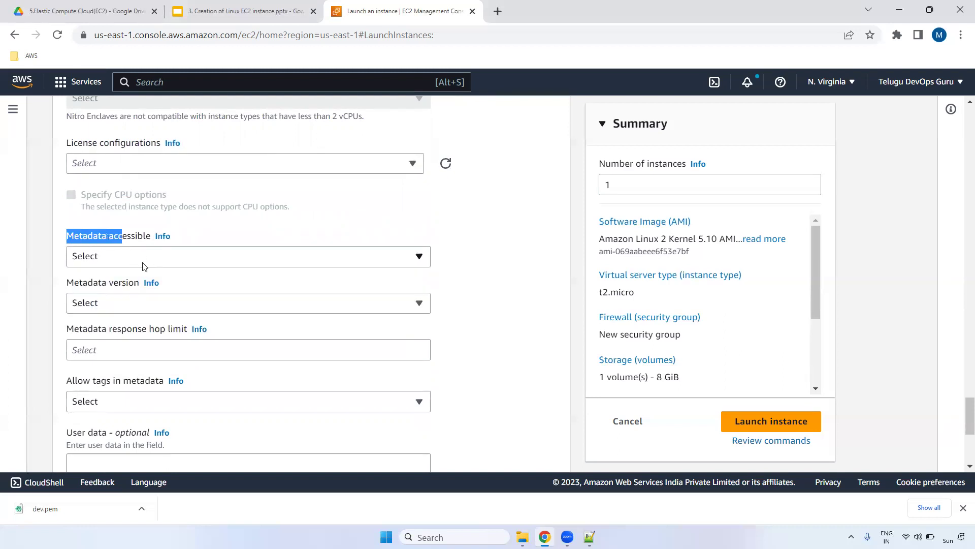
Examine the optional user data field at the end of the advanced details, leaving it empty.
{"action": "left_click_drag", "start_coordinate": [962, 416], "coordinate": [962, 441]}
{"action": "left_click_drag", "start_coordinate": [56, 188], "coordinate": [130, 189]}
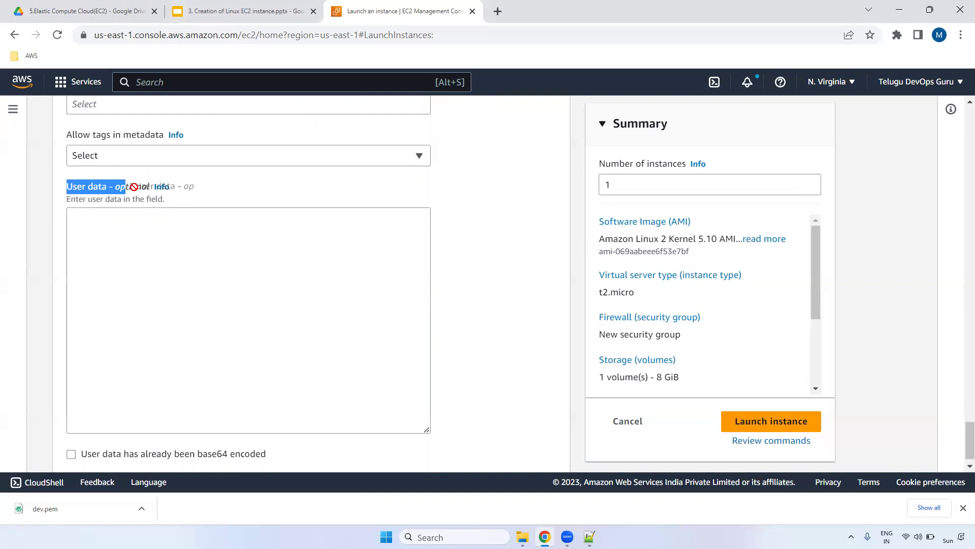
{"action": "left_click", "coordinate": [126, 282]}
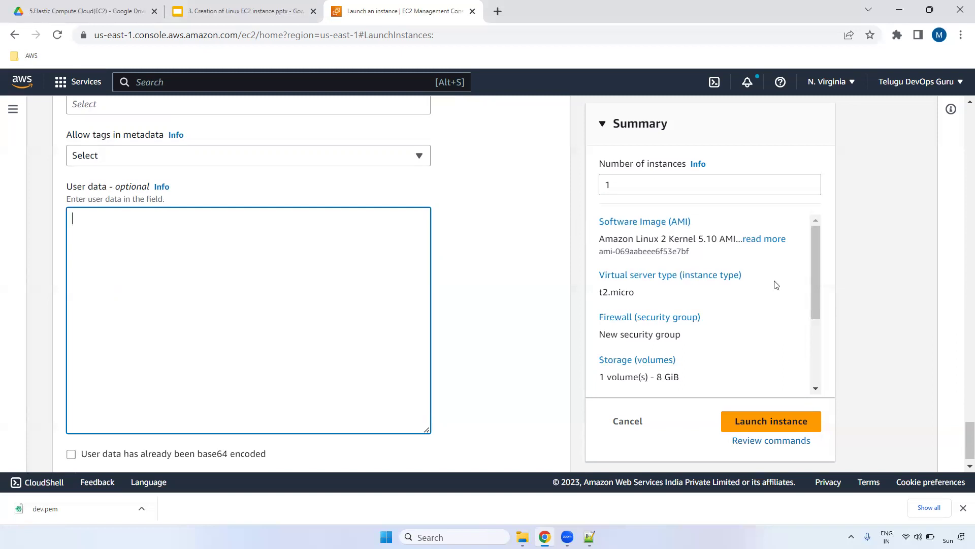
Return to the AMI section to recheck the configuration and launch the instance.
{"action": "scroll", "coordinate": [960, 450], "scroll_direction": "down", "scroll_amount": 1}
{"action": "left_click_drag", "start_coordinate": [960, 453], "coordinate": [961, 122]}
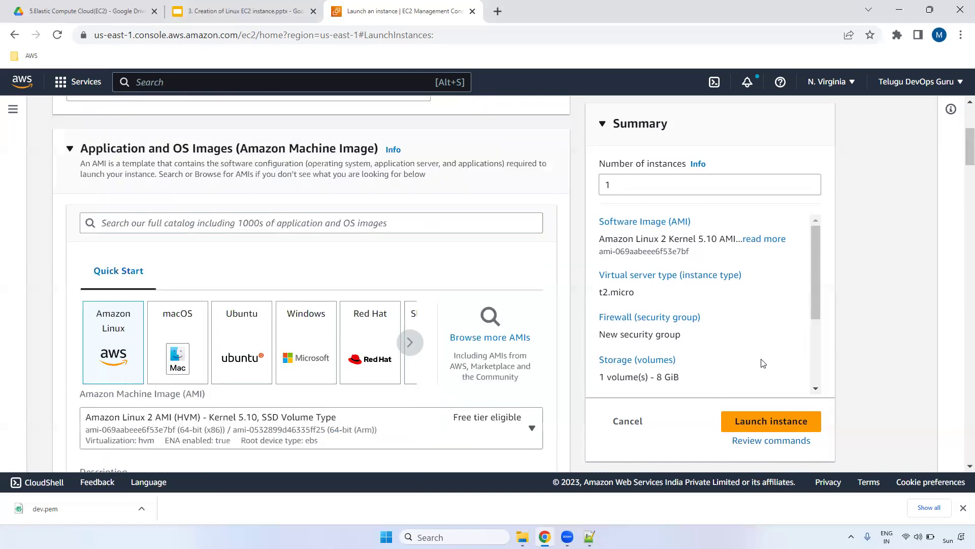
{"action": "left_click", "coordinate": [767, 425]}
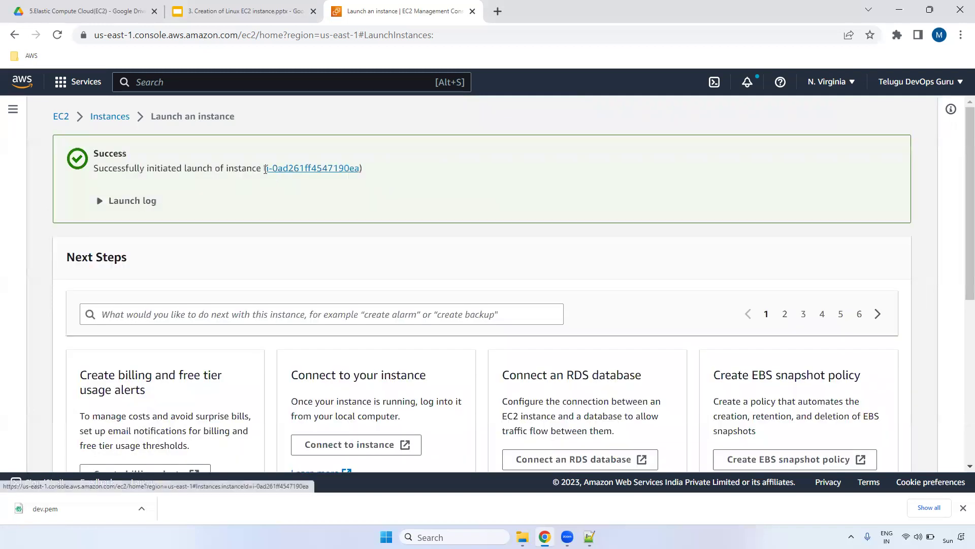
Open the newly launched instance in the instances list through its ID in the launch confirmation.
{"action": "left_click_drag", "start_coordinate": [381, 167], "coordinate": [264, 172]}
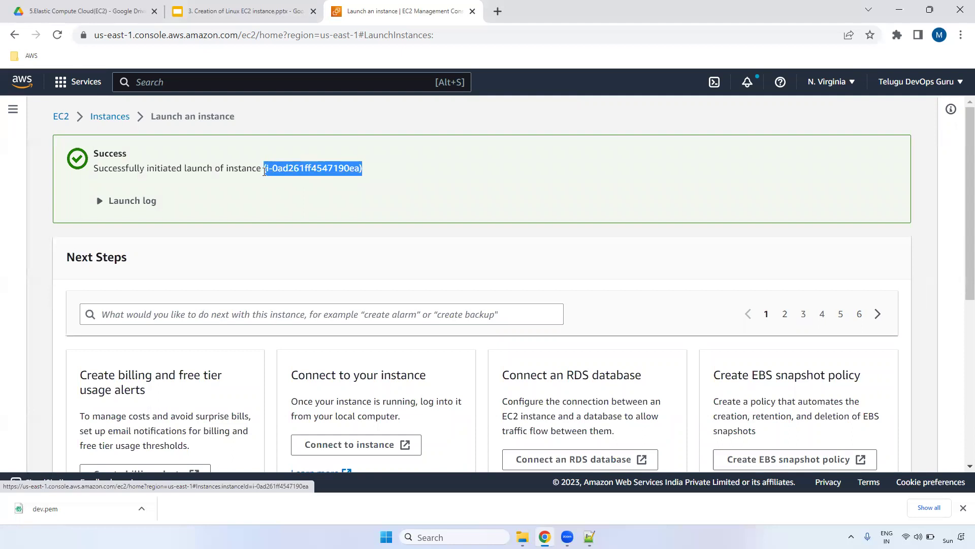
{"action": "left_click", "coordinate": [312, 171]}
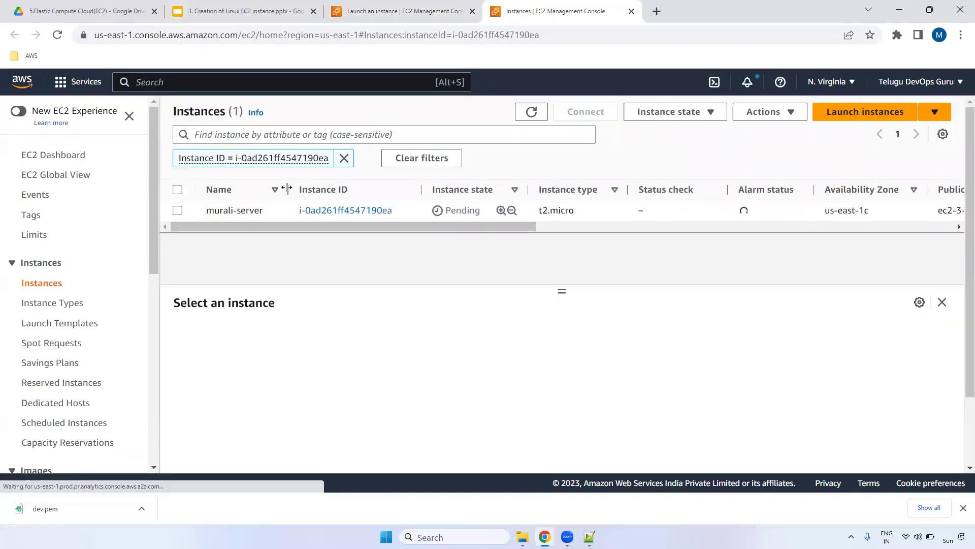
{"action": "left_click", "coordinate": [177, 211]}
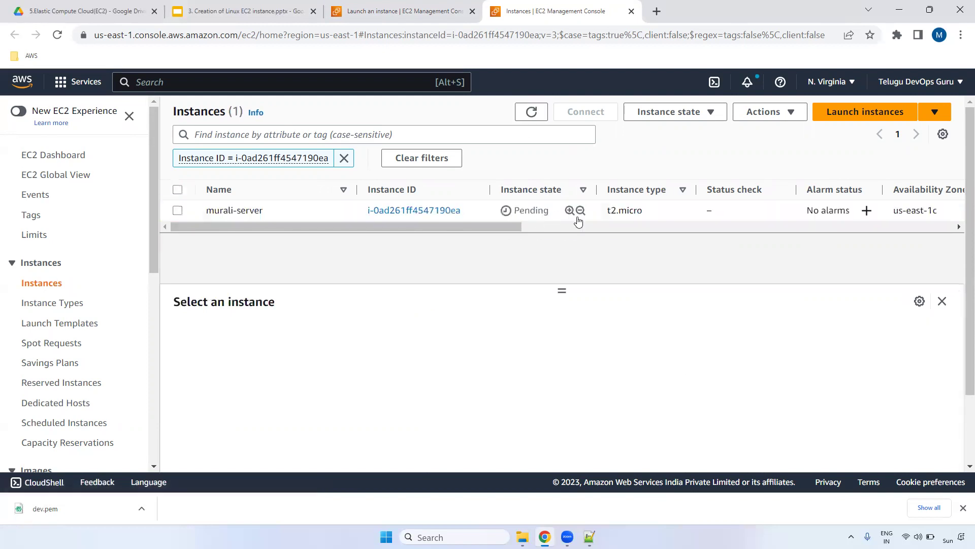
Widen the Public IPv4 address column of the instances table to fit its full heading.
{"action": "left_click_drag", "start_coordinate": [519, 228], "coordinate": [604, 228]}
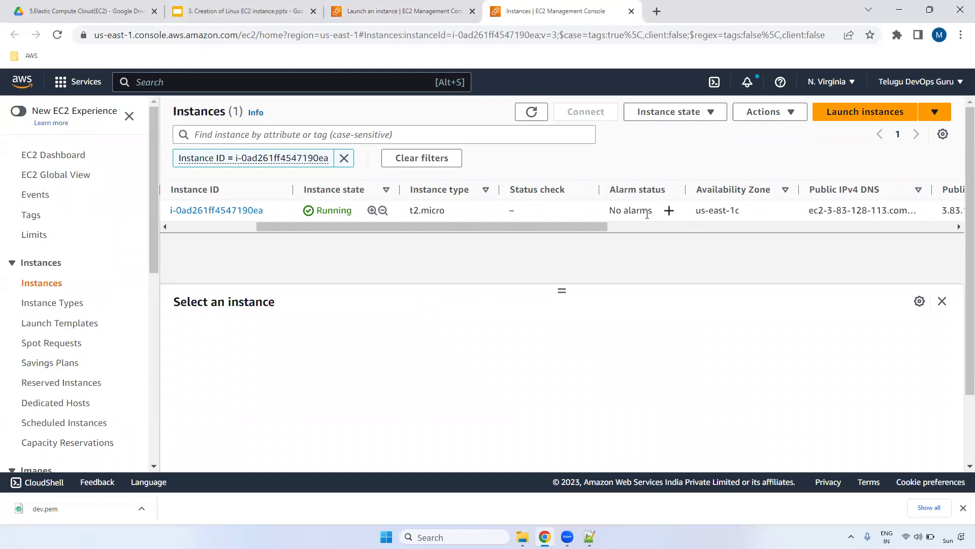
{"action": "left_click_drag", "start_coordinate": [593, 227], "coordinate": [670, 229]}
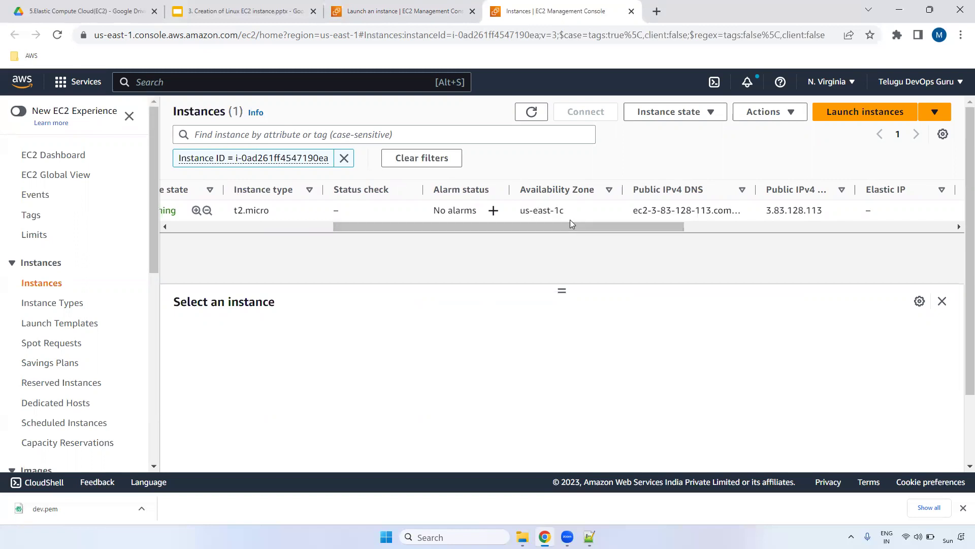
{"action": "scroll", "coordinate": [687, 227], "scroll_direction": "right", "scroll_amount": 3}
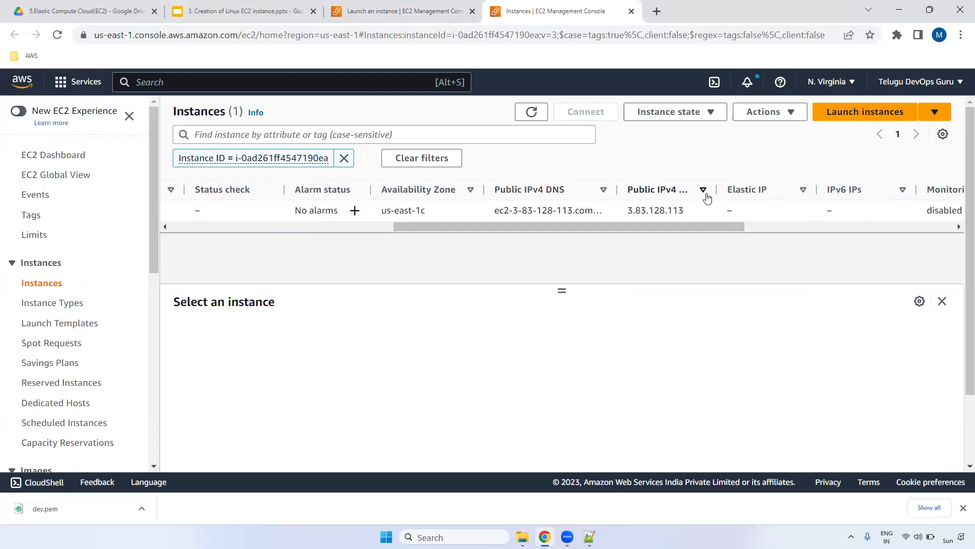
{"action": "left_click_drag", "start_coordinate": [717, 188], "coordinate": [772, 187]}
Review the instance's Elastic IP, monitoring, security group, key name and launch time columns.
{"action": "left_click_drag", "start_coordinate": [690, 228], "coordinate": [759, 228]}
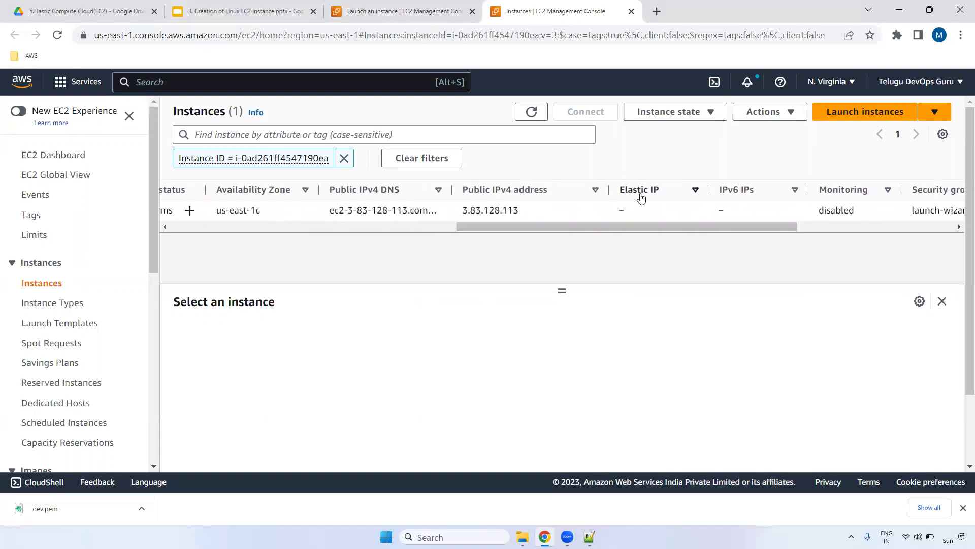
{"action": "left_click_drag", "start_coordinate": [745, 227], "coordinate": [808, 228]}
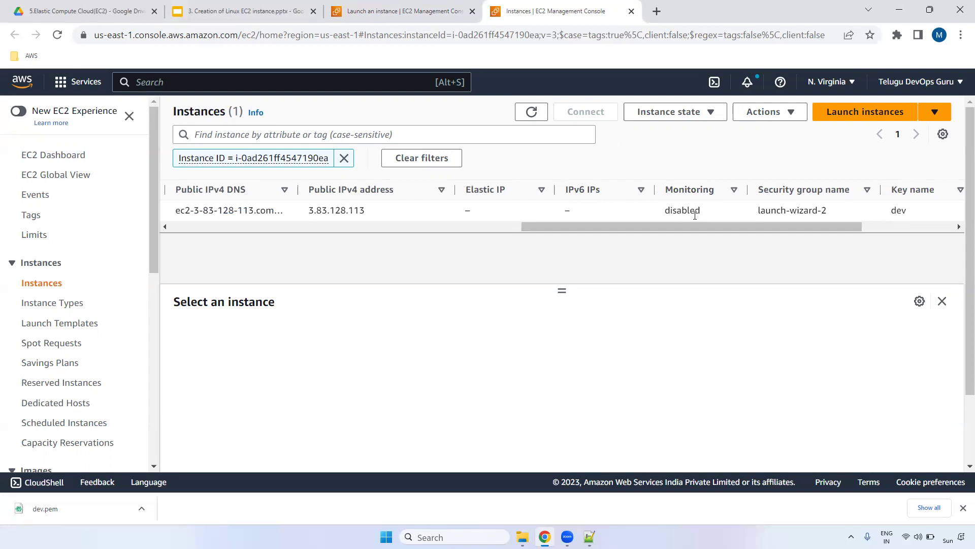
{"action": "left_click_drag", "start_coordinate": [833, 227], "coordinate": [884, 228]}
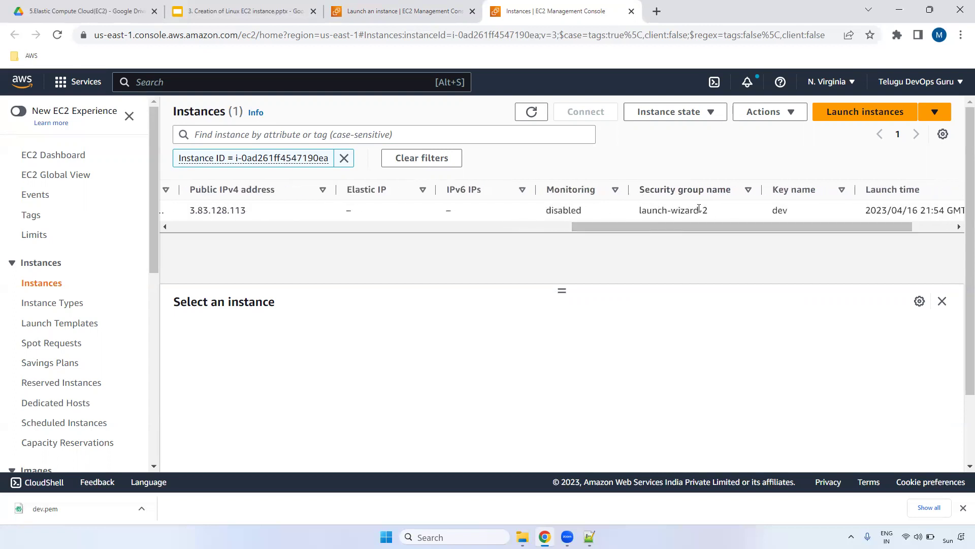
{"action": "left_click_drag", "start_coordinate": [828, 229], "coordinate": [870, 229]}
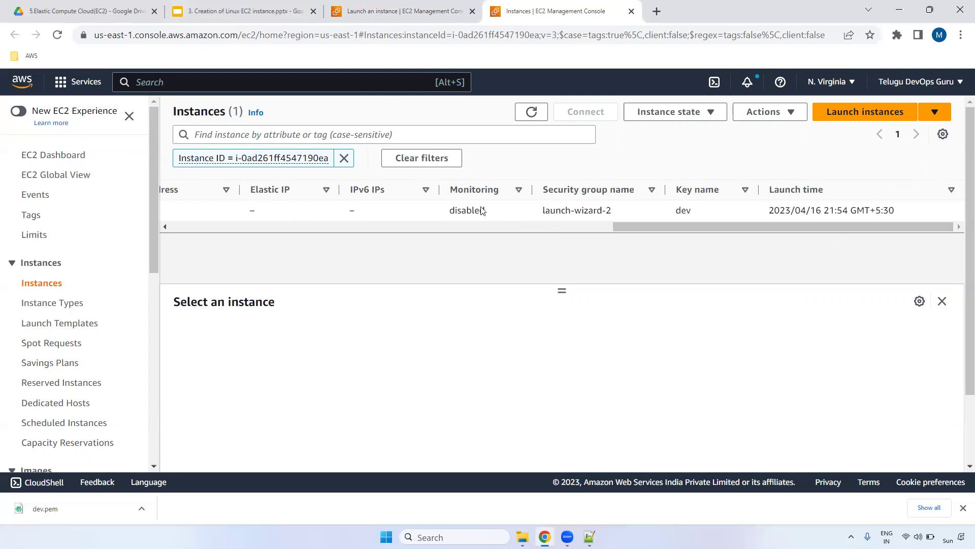
{"action": "left_click_drag", "start_coordinate": [675, 210], "coordinate": [940, 211]}
Refresh the instances list and select the new instance to show its details.
{"action": "left_click", "coordinate": [772, 213]}
{"action": "left_click_drag", "start_coordinate": [680, 228], "coordinate": [188, 233]}
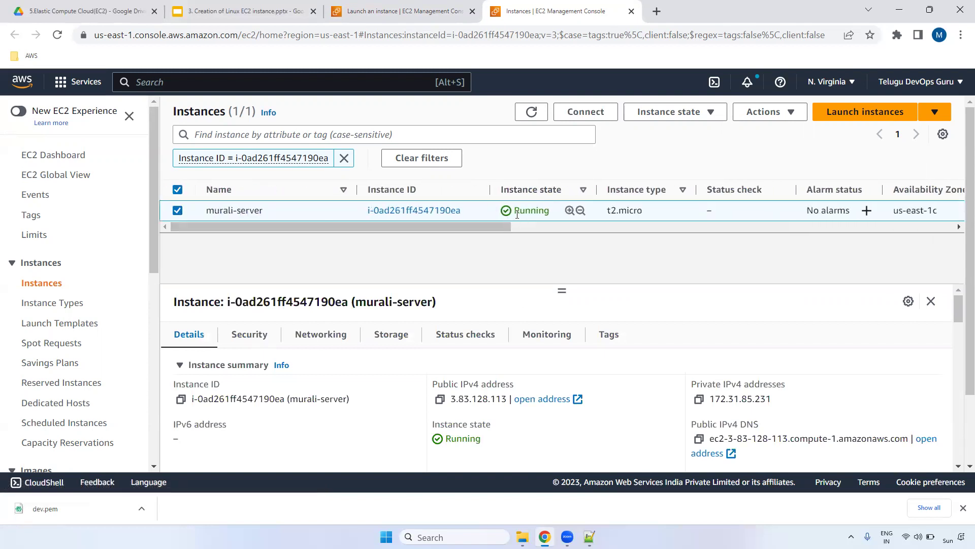
{"action": "double_click", "coordinate": [534, 112]}
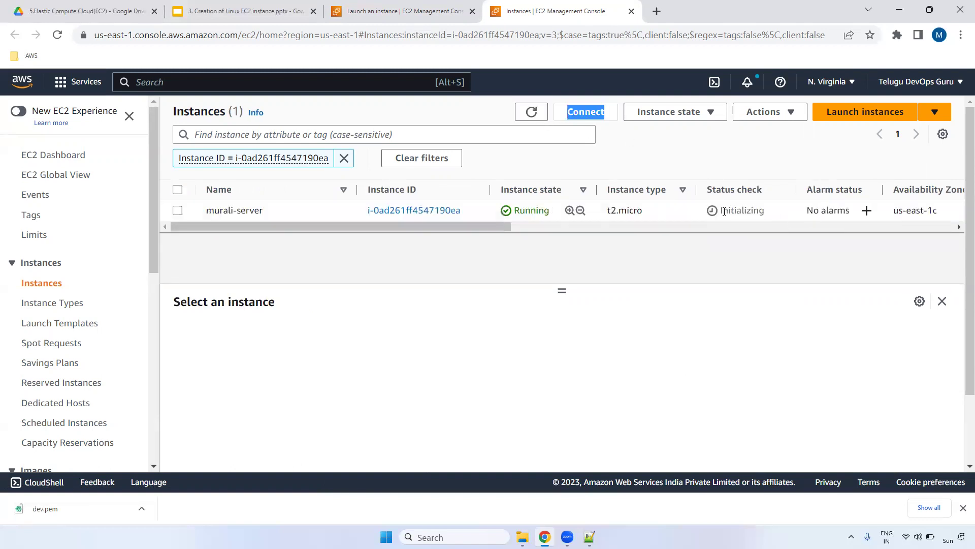
{"action": "double_click", "coordinate": [777, 211]}
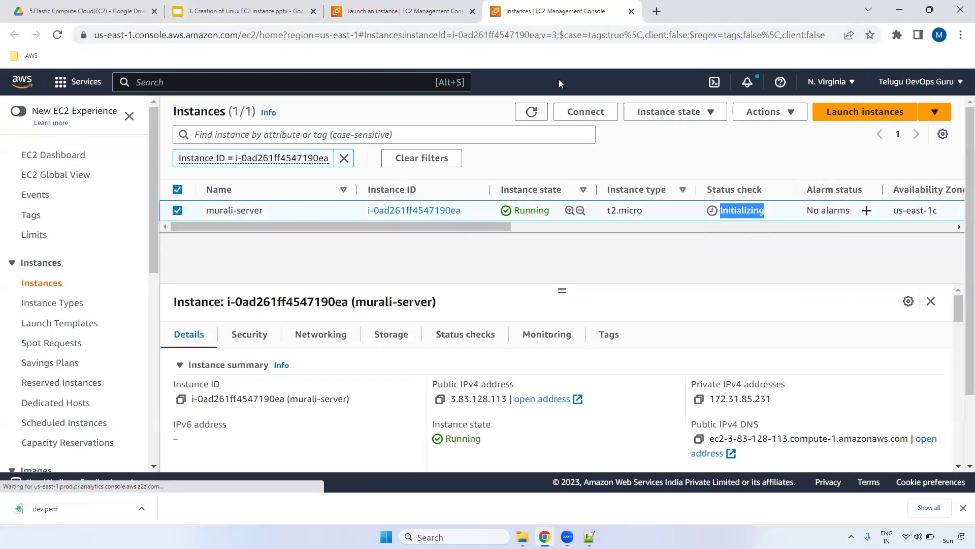
Read the instance summary, including the instance state and the private IPv4 address.
{"action": "scroll", "coordinate": [961, 217], "scroll_direction": "down", "scroll_amount": 1}
{"action": "scroll", "coordinate": [961, 226], "scroll_direction": "down", "scroll_amount": 1}
{"action": "scroll", "coordinate": [961, 226], "scroll_direction": "up", "scroll_amount": 2}
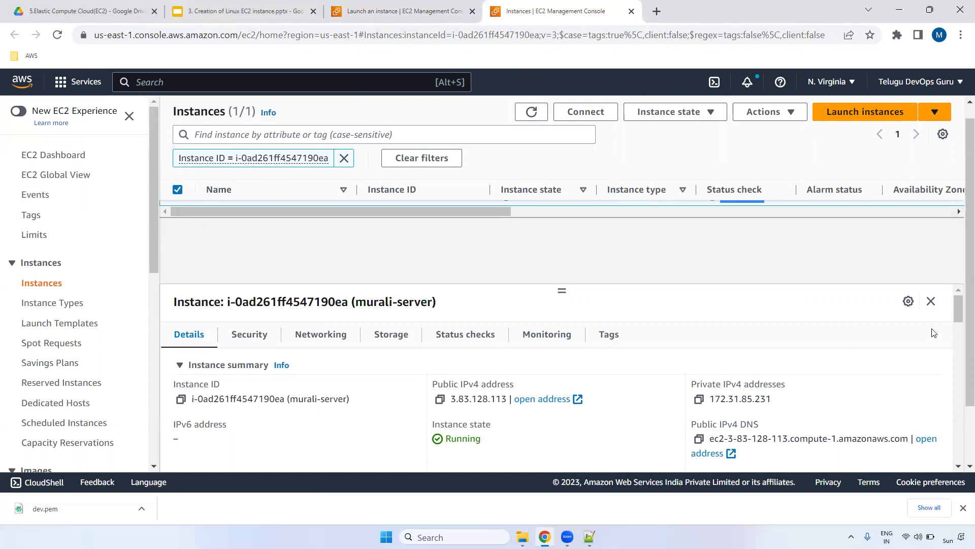
{"action": "scroll", "coordinate": [230, 409], "scroll_direction": "down", "scroll_amount": 1}
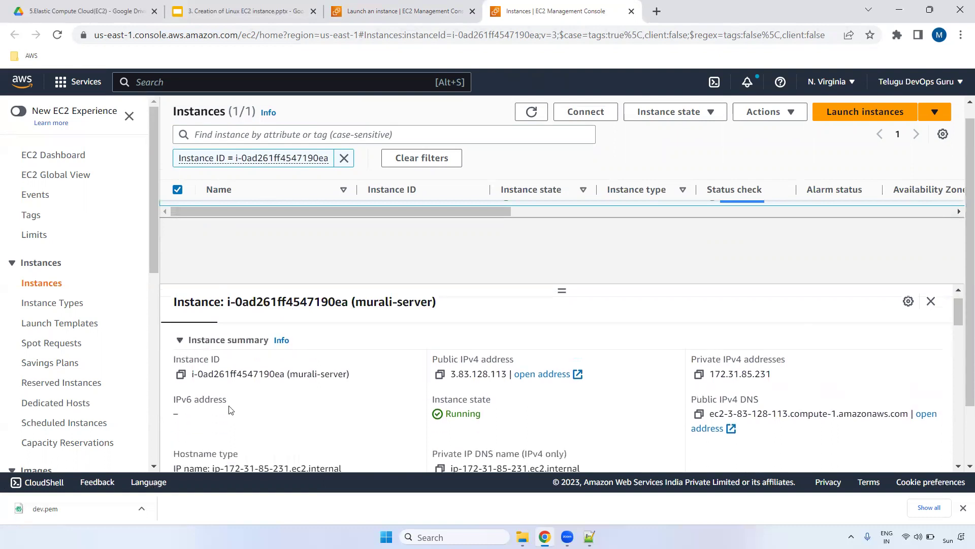
{"action": "left_click_drag", "start_coordinate": [435, 399], "coordinate": [491, 399]}
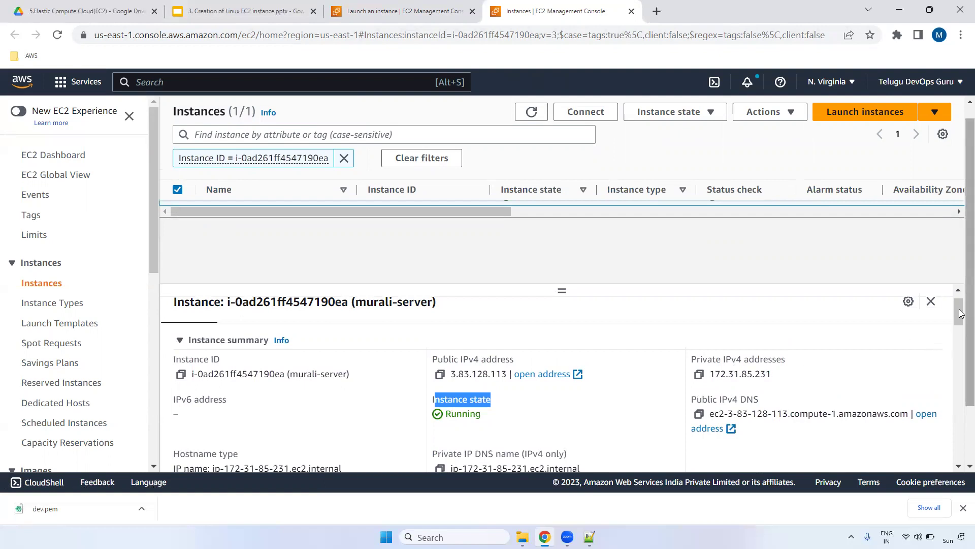
{"action": "left_click_drag", "start_coordinate": [692, 358], "coordinate": [850, 363]}
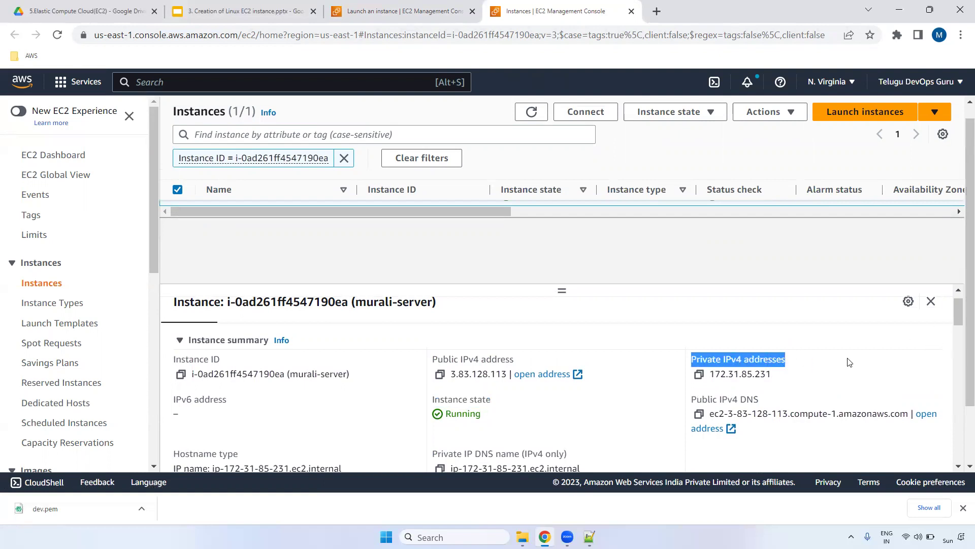
Examine the VPC ID, subnet ID and IAM role in the rest of the instance summary.
{"action": "left_click_drag", "start_coordinate": [959, 311], "coordinate": [960, 338]}
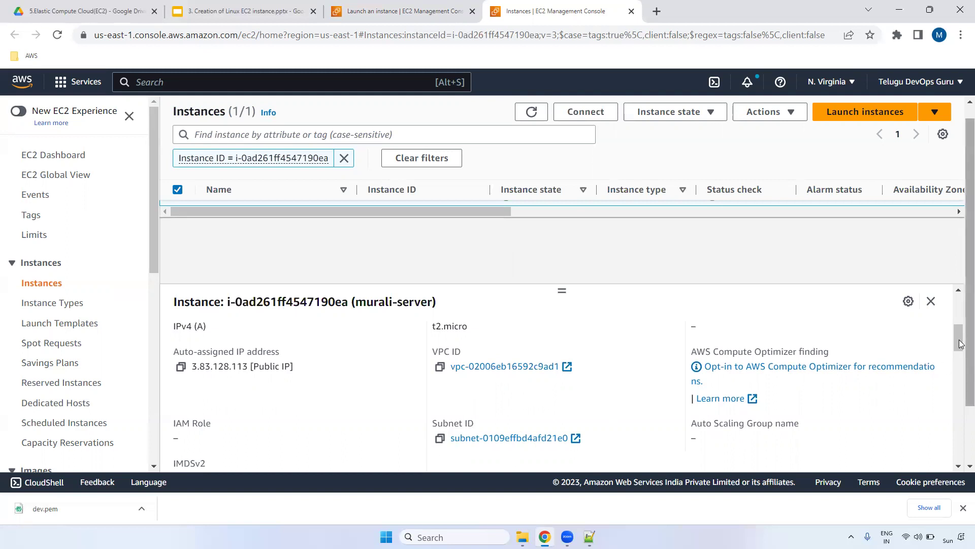
{"action": "left_click_drag", "start_coordinate": [960, 343], "coordinate": [958, 359]}
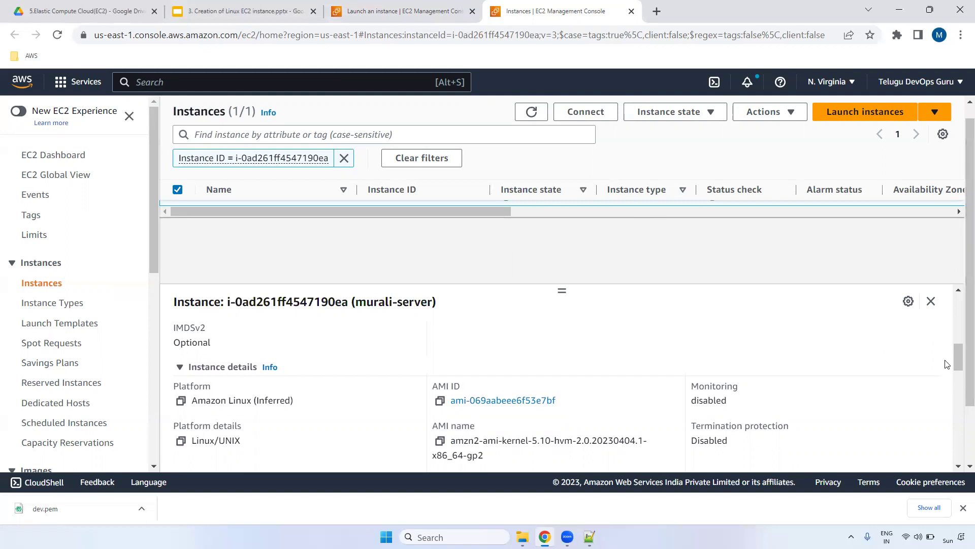
{"action": "left_click_drag", "start_coordinate": [957, 360], "coordinate": [957, 352]}
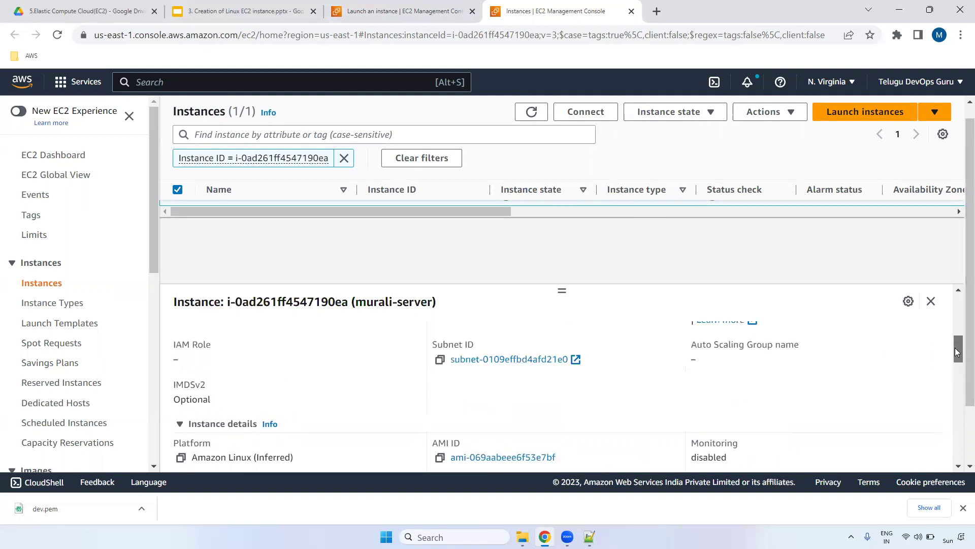
{"action": "triple_click", "coordinate": [518, 350]}
{"action": "left_click_drag", "start_coordinate": [958, 348], "coordinate": [958, 354]}
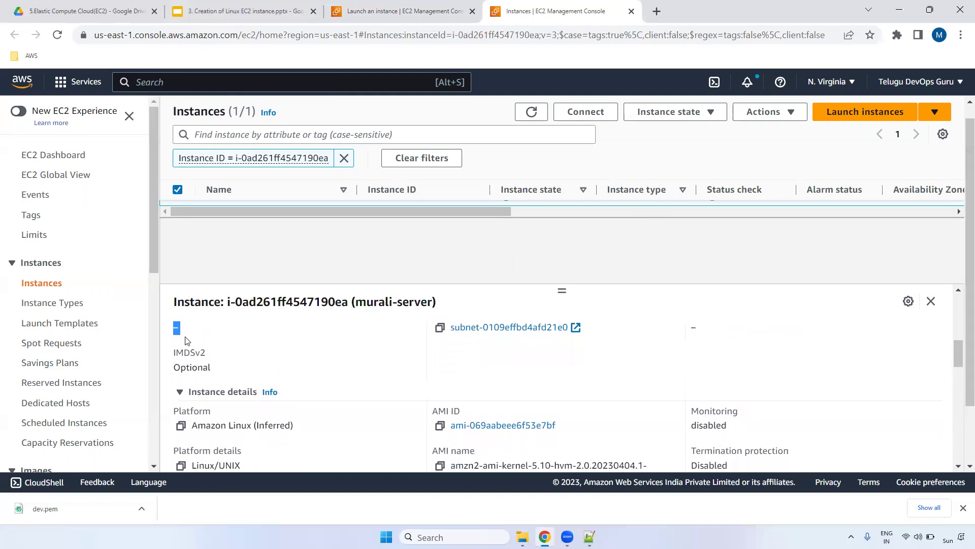
Inspect the platform, platform details and AMI ID in the instance details section.
{"action": "left_click_drag", "start_coordinate": [960, 354], "coordinate": [960, 364]}
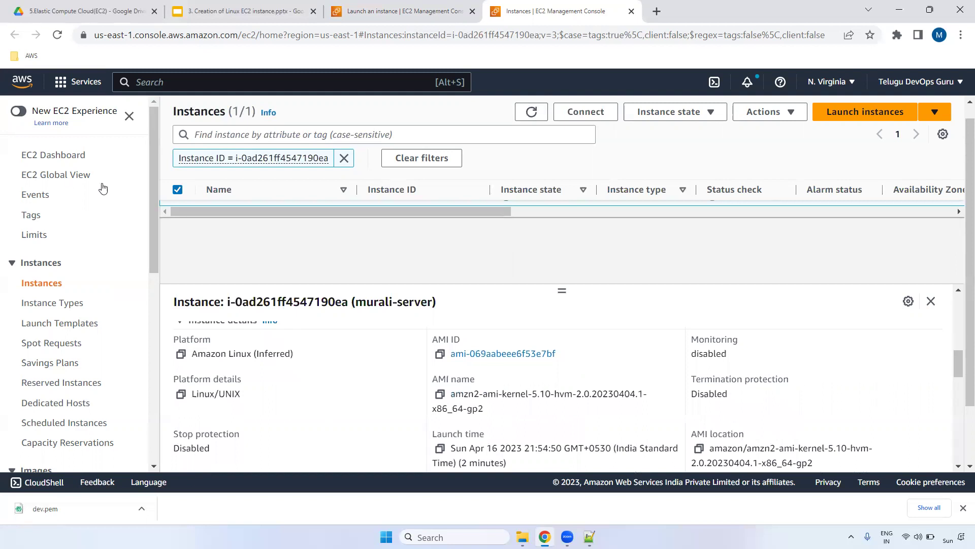
{"action": "left_click_drag", "start_coordinate": [174, 338], "coordinate": [298, 353]}
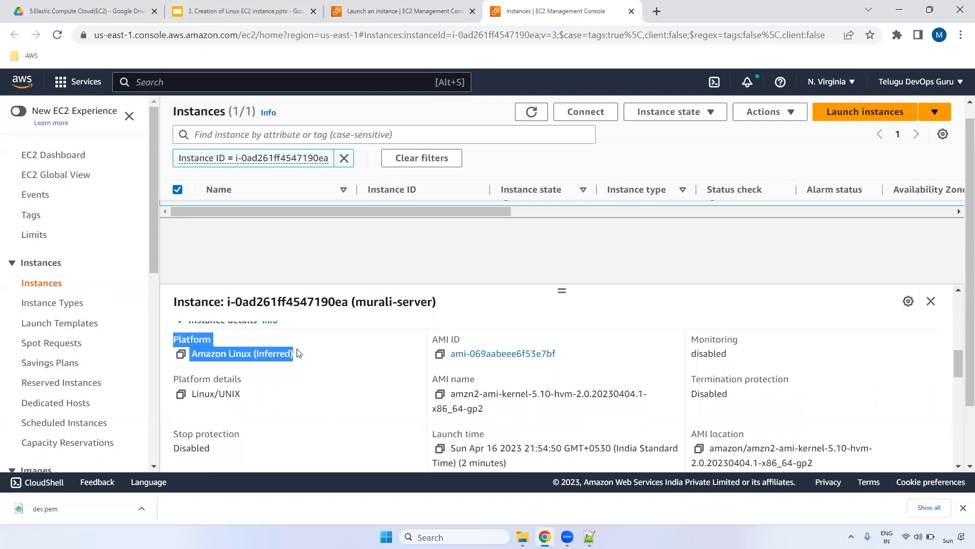
{"action": "triple_click", "coordinate": [198, 381]}
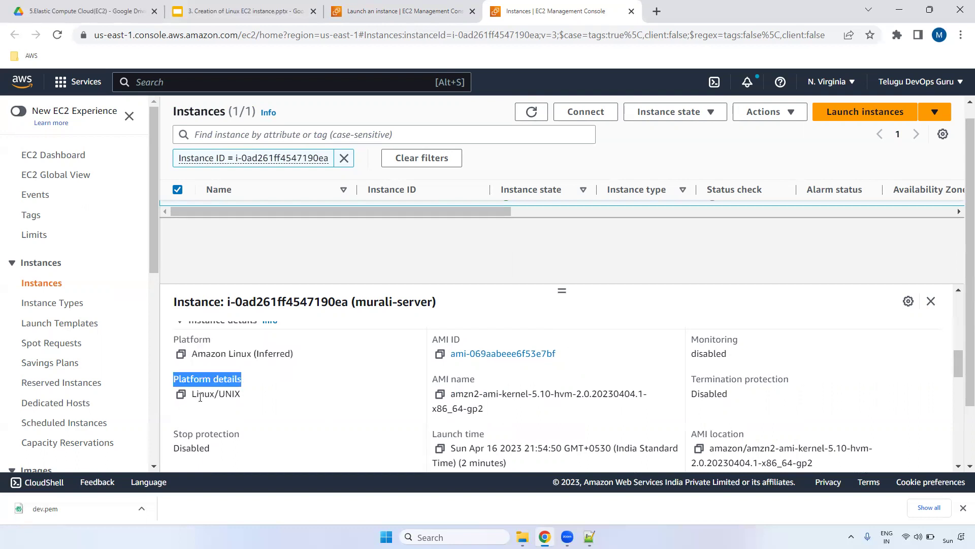
{"action": "triple_click", "coordinate": [200, 395]}
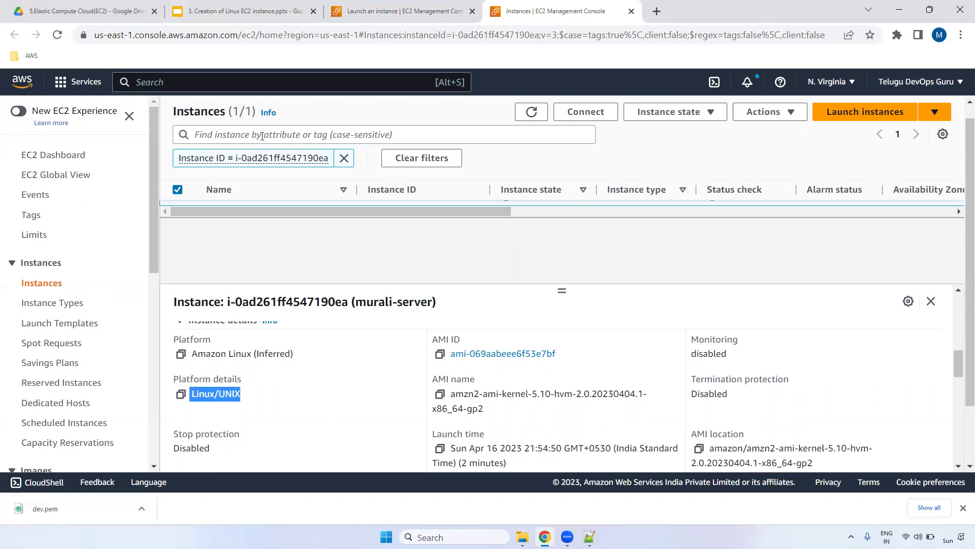
{"action": "left_click_drag", "start_coordinate": [579, 359], "coordinate": [437, 358]}
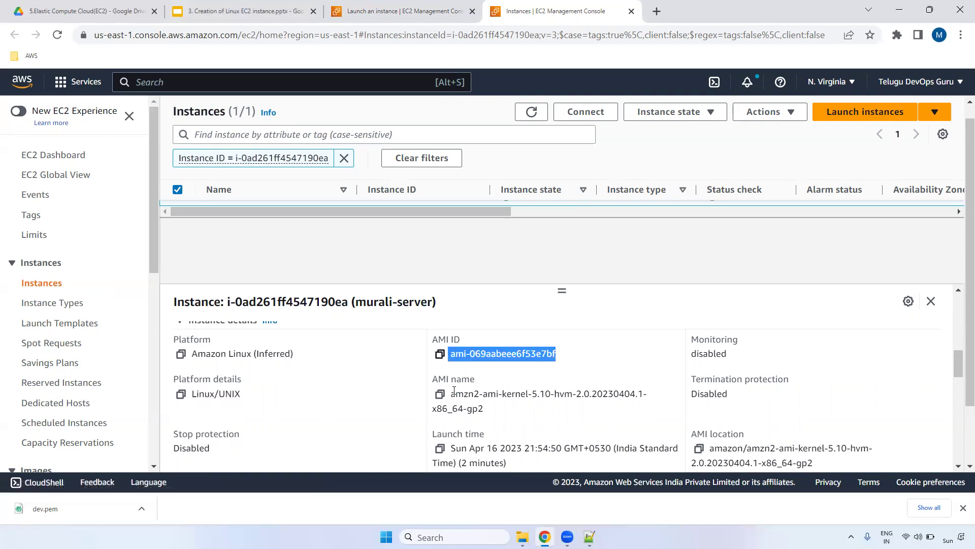
Examine the monitoring, termination protection and key pair assigned at launch in the remaining instance details.
{"action": "left_click_drag", "start_coordinate": [958, 369], "coordinate": [959, 382]}
{"action": "left_click_drag", "start_coordinate": [695, 343], "coordinate": [860, 383]}
{"action": "left_click_drag", "start_coordinate": [954, 376], "coordinate": [960, 395]}
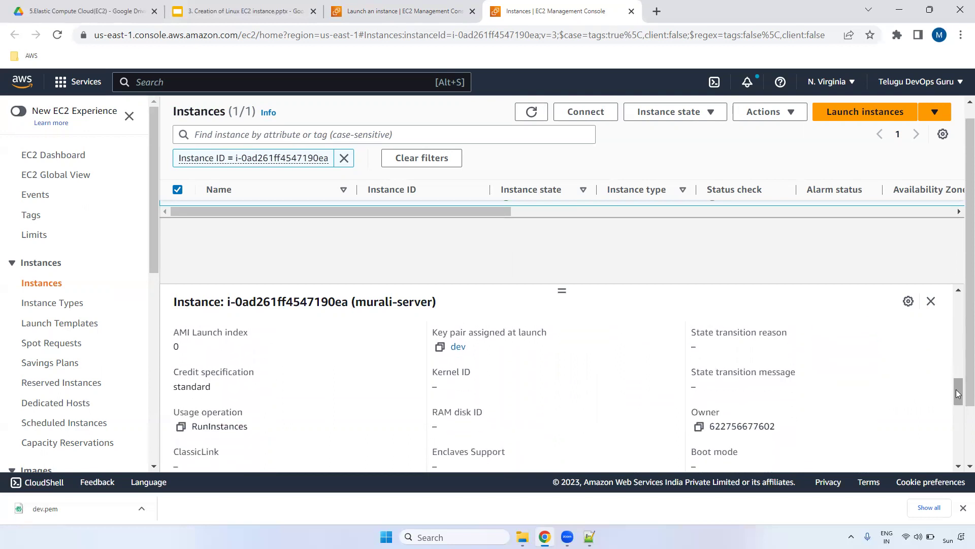
{"action": "left_click_drag", "start_coordinate": [432, 332], "coordinate": [529, 349]}
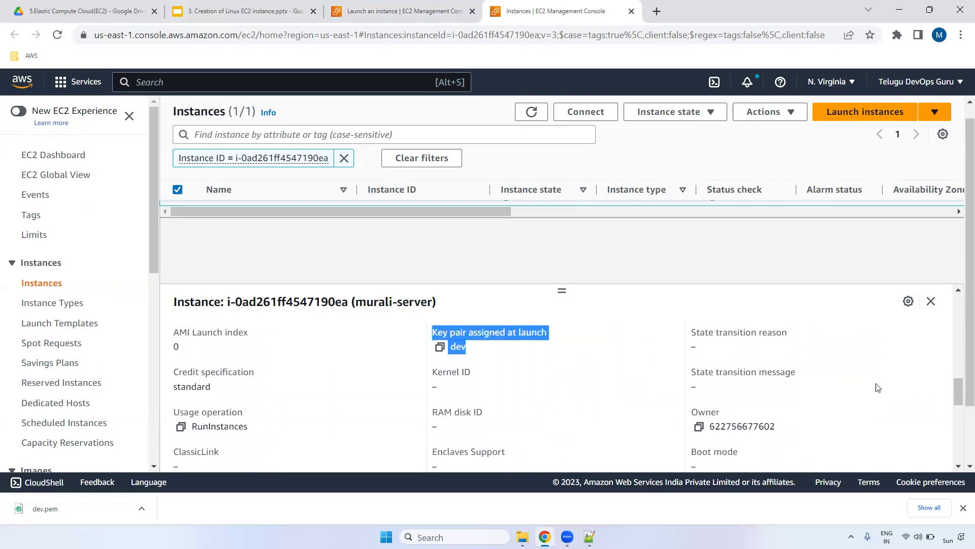
{"action": "left_click_drag", "start_coordinate": [653, 424], "coordinate": [949, 363]}
Examine the instance's security details, including its security group and the inbound and outbound rules.
{"action": "scroll", "coordinate": [949, 363], "scroll_direction": "up", "scroll_amount": 5}
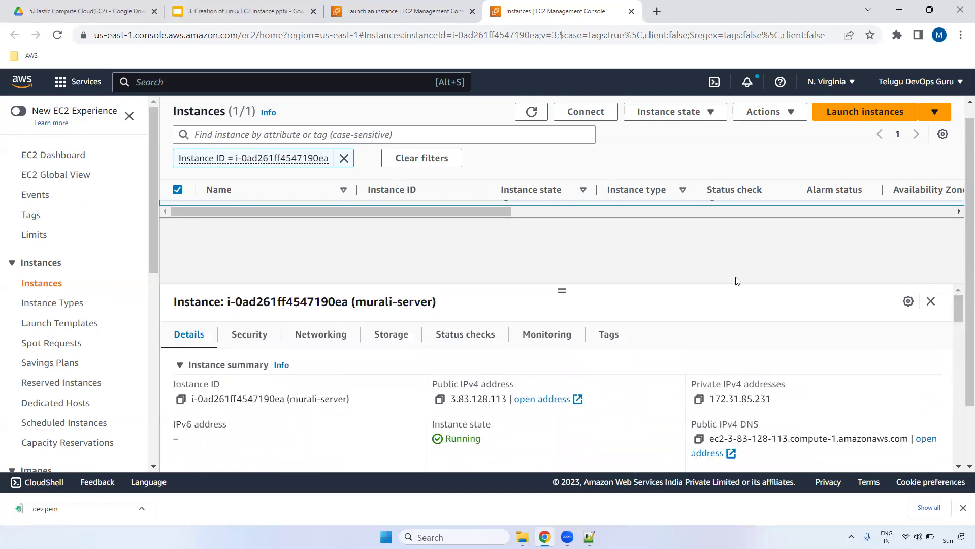
{"action": "left_click", "coordinate": [249, 336]}
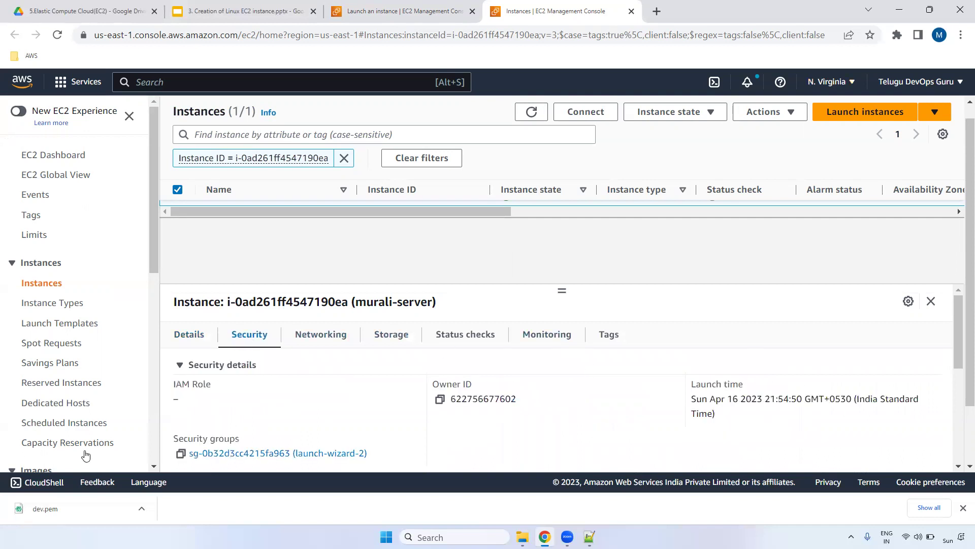
{"action": "left_click_drag", "start_coordinate": [955, 307], "coordinate": [953, 337]}
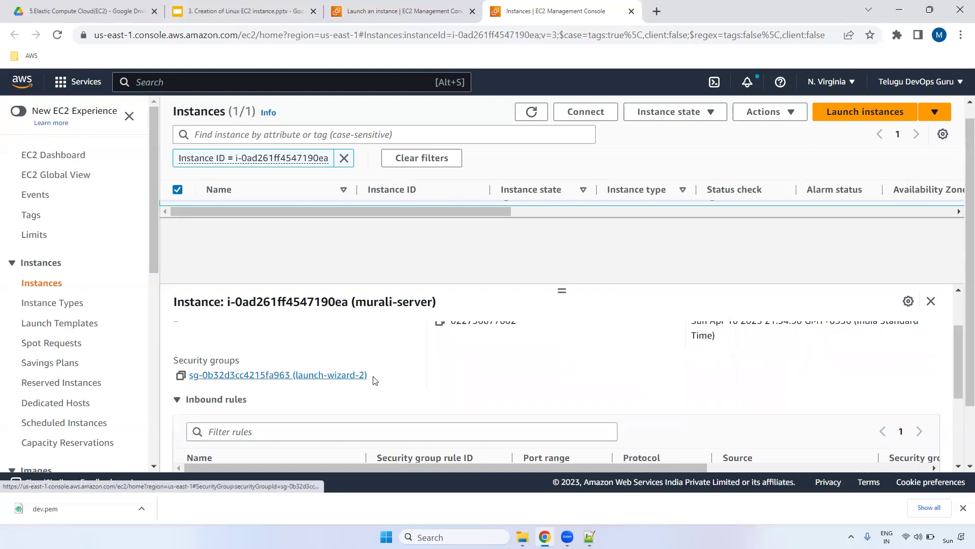
{"action": "left_click_drag", "start_coordinate": [955, 356], "coordinate": [954, 421]}
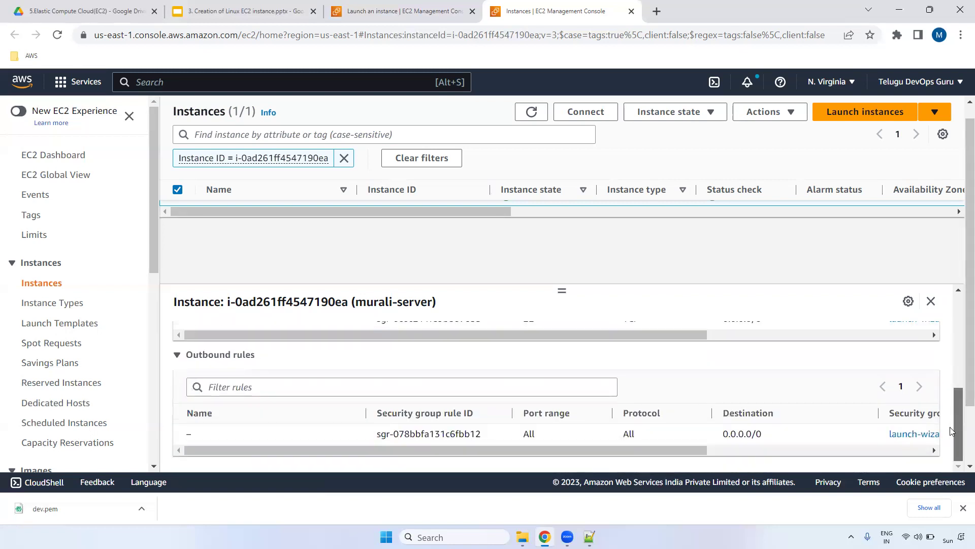
{"action": "scroll", "coordinate": [432, 407], "scroll_direction": "up", "scroll_amount": 6}
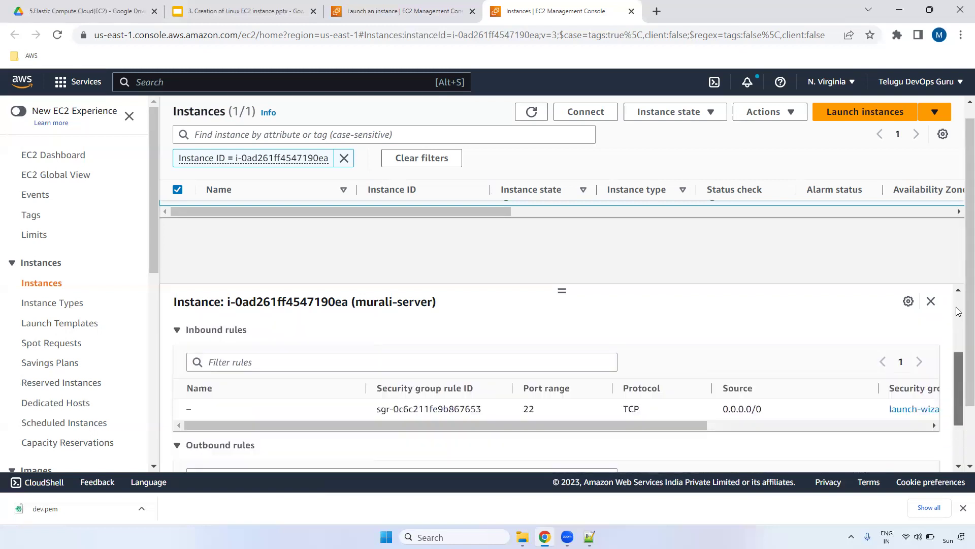
Examine the instance's networking details, including its IPv4 addresses, VPC ID, subnet ID and availability zone.
{"action": "left_click", "coordinate": [331, 342]}
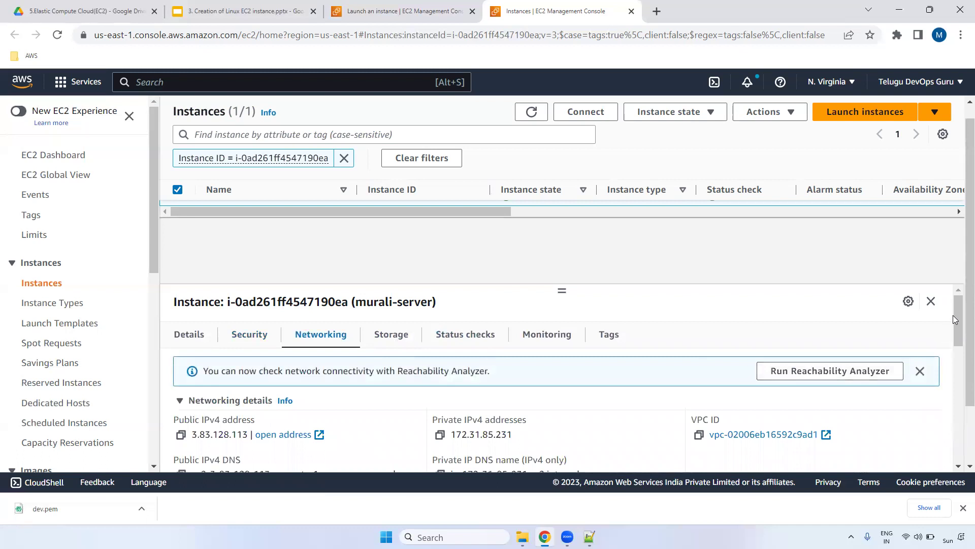
{"action": "left_click_drag", "start_coordinate": [955, 316], "coordinate": [957, 333]}
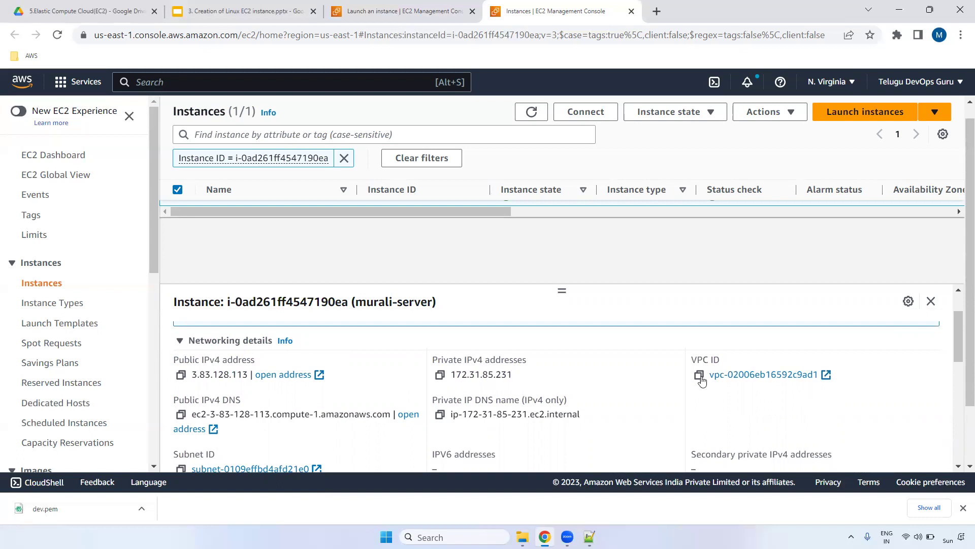
{"action": "scroll", "coordinate": [960, 341], "scroll_direction": "down", "scroll_amount": 3}
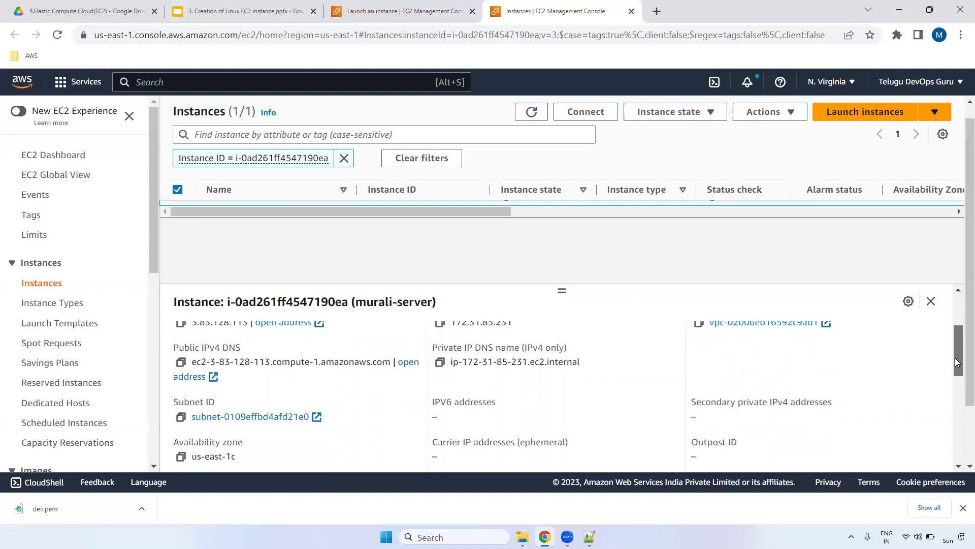
Inspect the instance's storage details, including the root device and the volume size of the attached block device.
{"action": "scroll", "coordinate": [957, 350], "scroll_direction": "up", "scroll_amount": 4}
{"action": "left_click", "coordinate": [391, 334]}
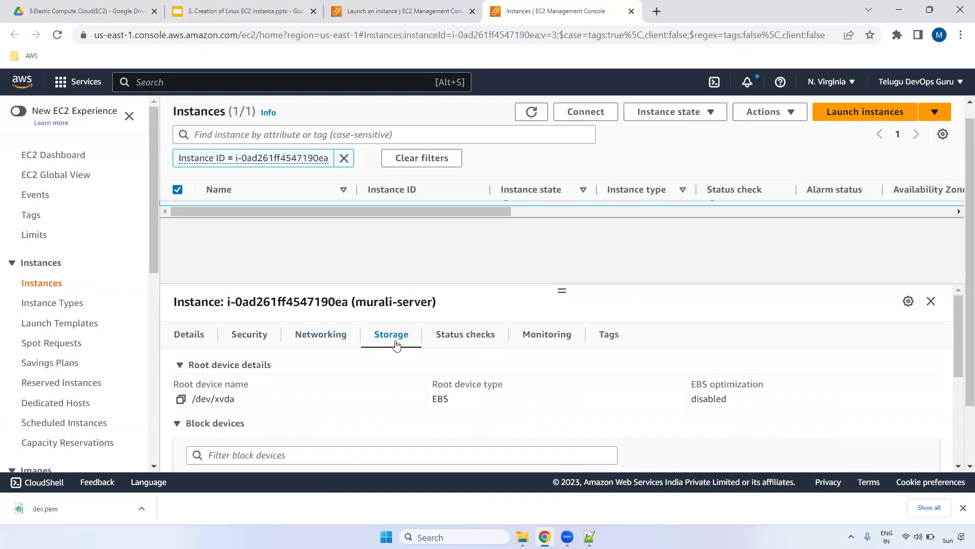
{"action": "scroll", "coordinate": [956, 357], "scroll_direction": "down", "scroll_amount": 2}
{"action": "scroll", "coordinate": [954, 362], "scroll_direction": "down", "scroll_amount": 2}
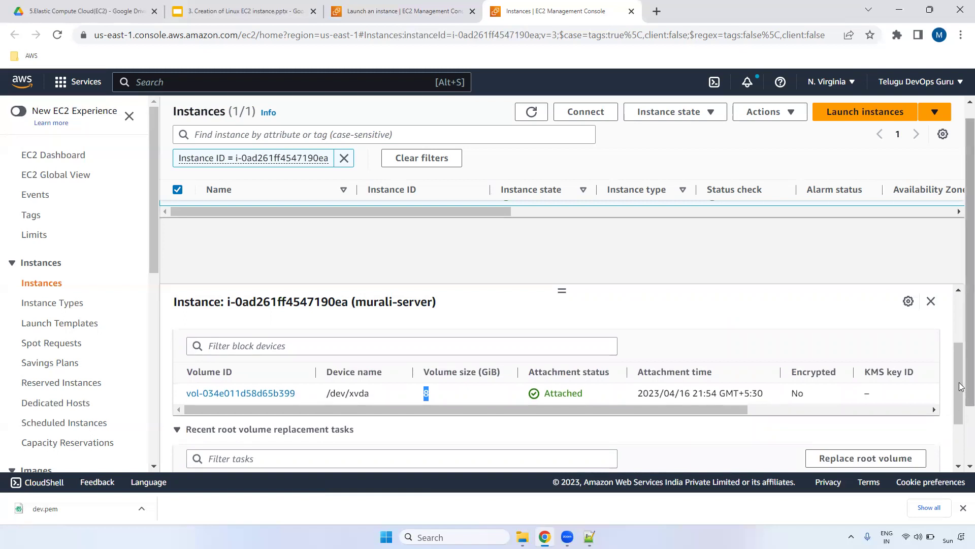
Read the system status checks and instance status checks of the instance.
{"action": "scroll", "coordinate": [953, 323], "scroll_direction": "up", "scroll_amount": 2}
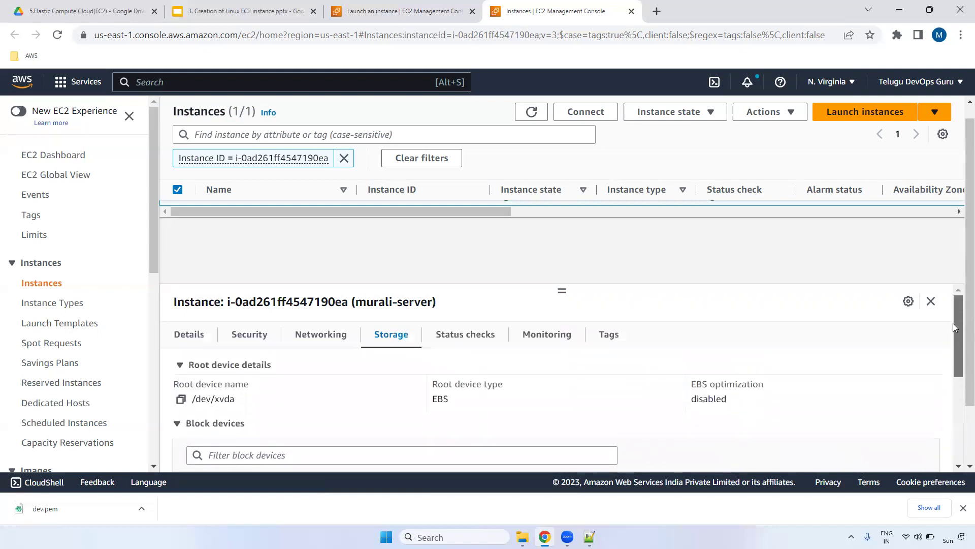
{"action": "left_click", "coordinate": [452, 335]}
{"action": "scroll", "coordinate": [954, 318], "scroll_direction": "down", "scroll_amount": 1}
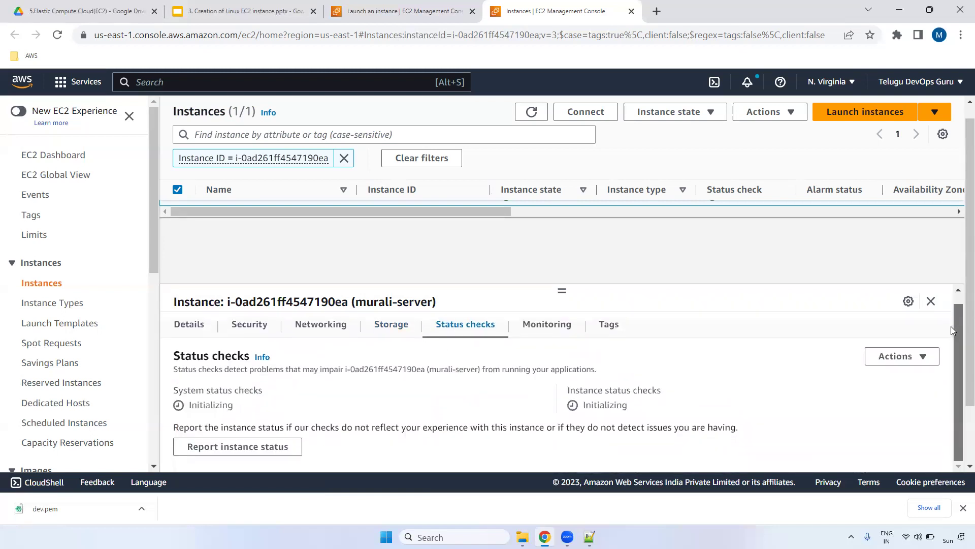
{"action": "left_click_drag", "start_coordinate": [212, 389], "coordinate": [270, 392]}
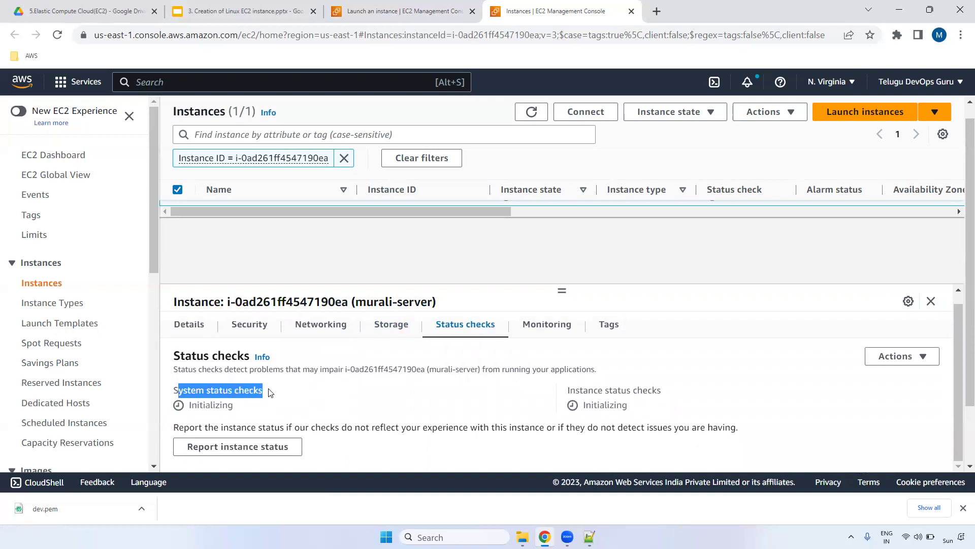
{"action": "triple_click", "coordinate": [634, 389]}
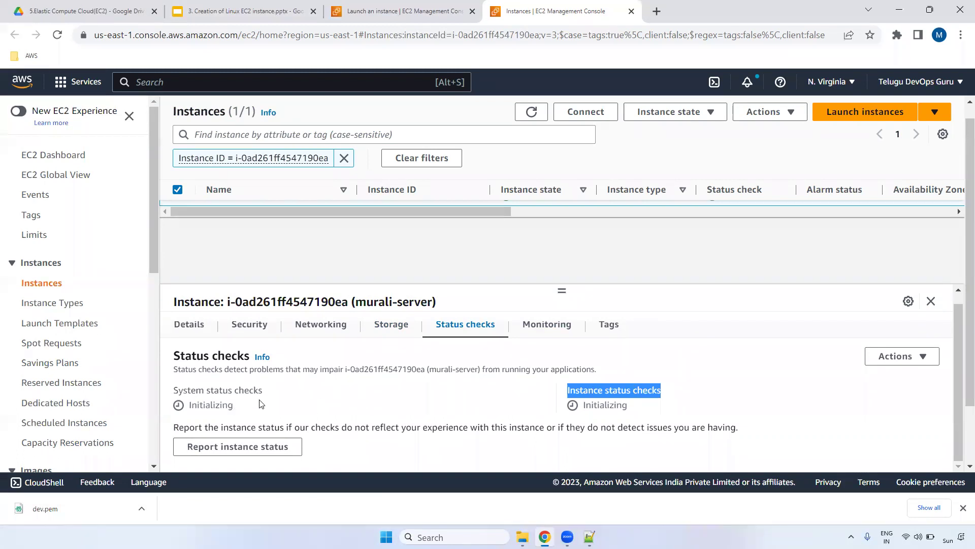
Look through the instance's monitoring graphs for CPU utilization, failed status checks and network traffic.
{"action": "left_click", "coordinate": [548, 333]}
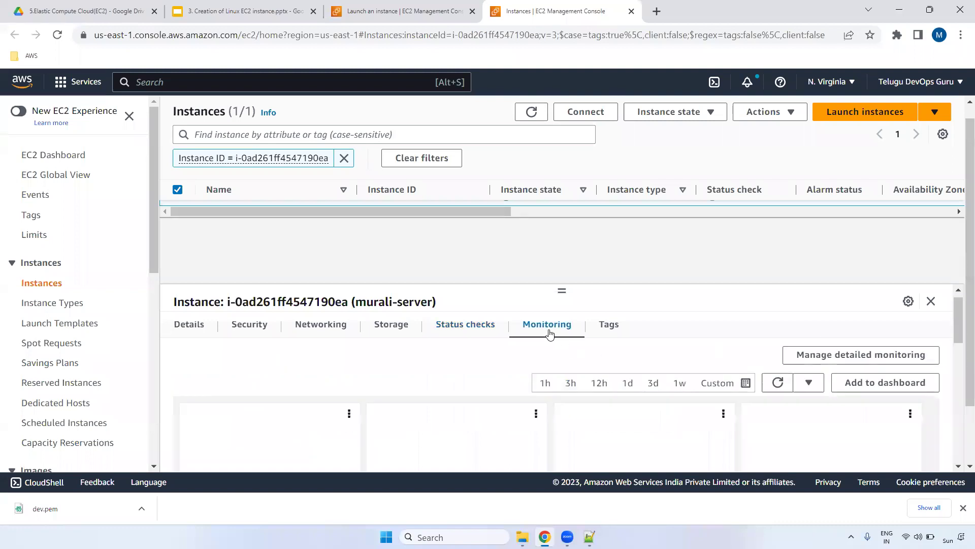
{"action": "scroll", "coordinate": [960, 325], "scroll_direction": "down", "scroll_amount": 2}
{"action": "left_click_drag", "start_coordinate": [960, 326], "coordinate": [953, 342]}
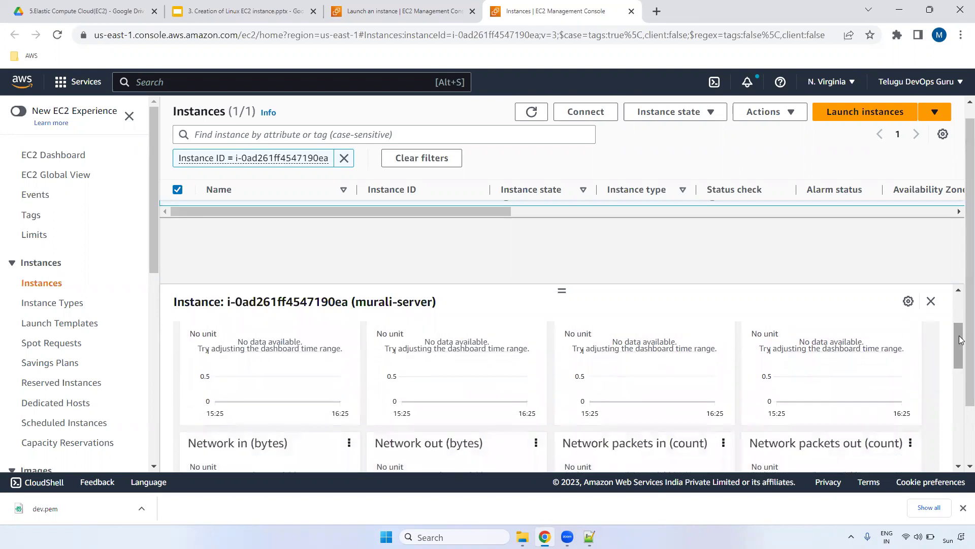
{"action": "scroll", "coordinate": [959, 335], "scroll_direction": "up", "scroll_amount": 3}
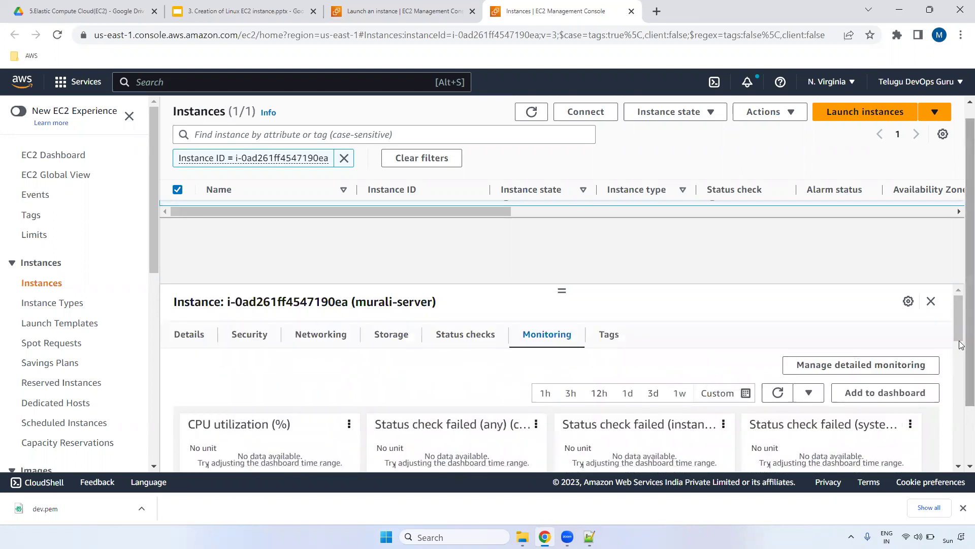
{"action": "mouse_move", "coordinate": [957, 310]}
{"action": "left_mouse_down"}
{"action": "mouse_move", "coordinate": [948, 450]}
{"action": "mouse_move", "coordinate": [941, 314]}
{"action": "left_mouse_up"}
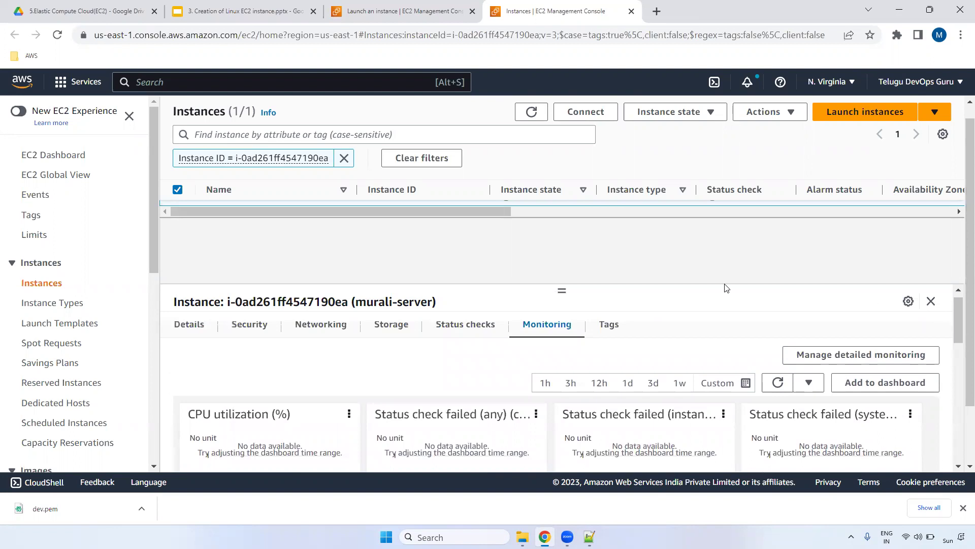
{"action": "left_click_drag", "start_coordinate": [565, 279], "coordinate": [572, 234]}
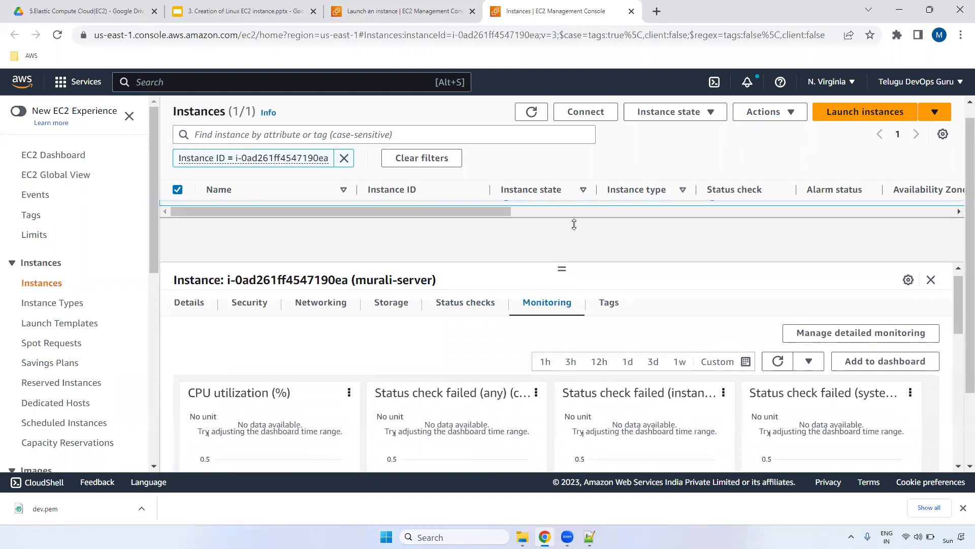
{"action": "left_click_drag", "start_coordinate": [956, 295], "coordinate": [956, 314]}
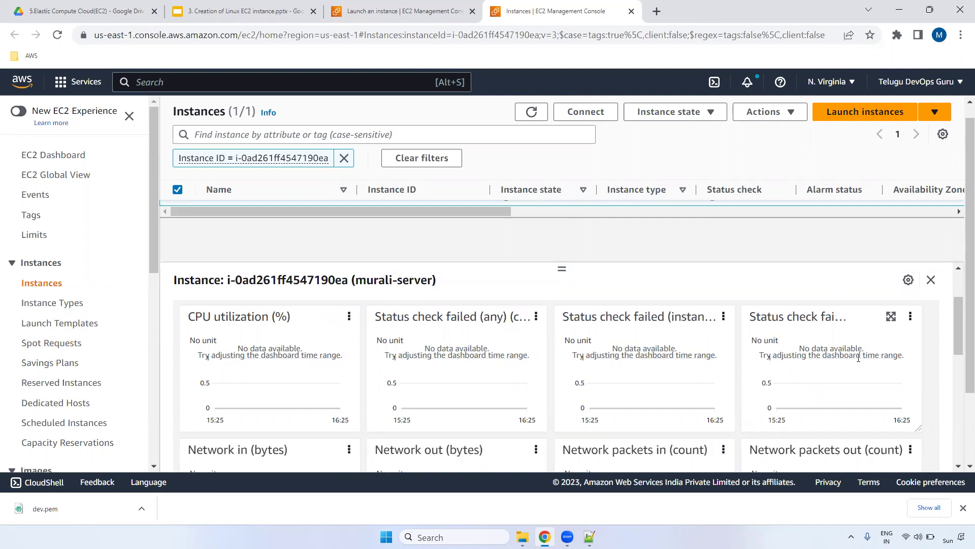
{"action": "left_click_drag", "start_coordinate": [955, 334], "coordinate": [957, 277]}
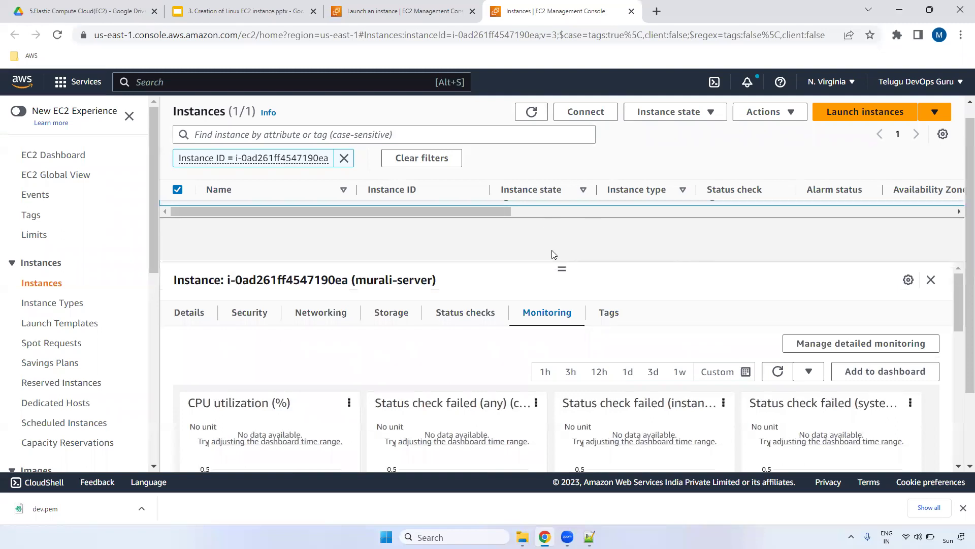
Collapse the details pane, refresh the instances list and read the status check of the murali-server instance.
{"action": "left_click_drag", "start_coordinate": [557, 268], "coordinate": [559, 327]}
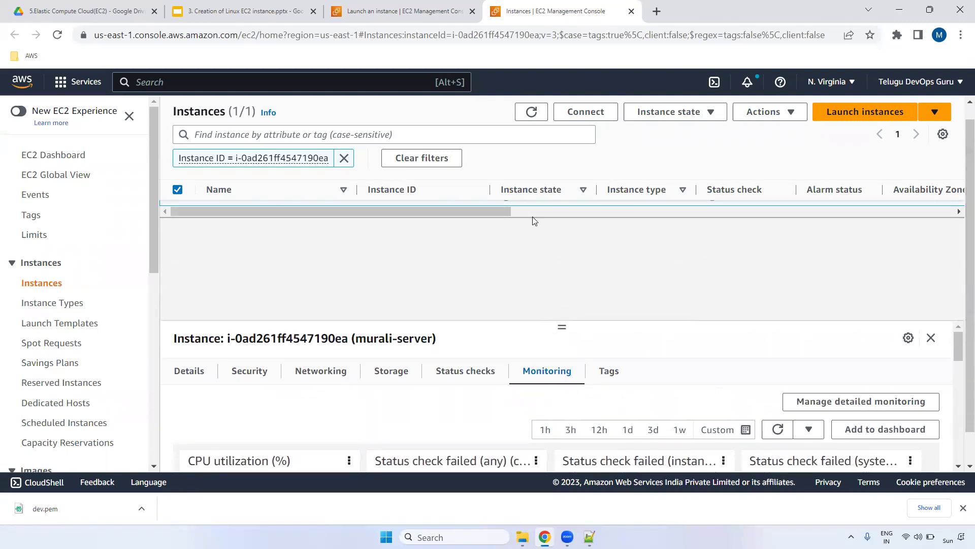
{"action": "left_click", "coordinate": [175, 191]}
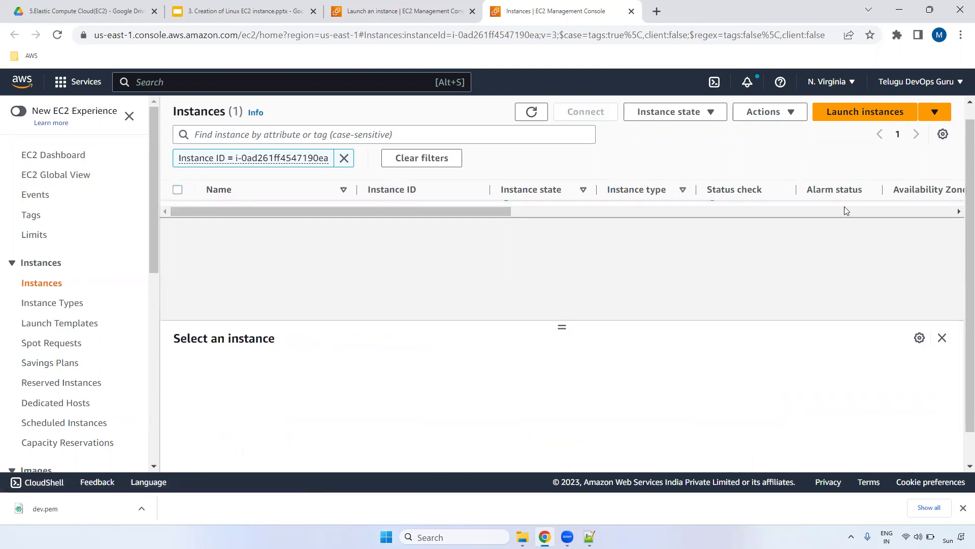
{"action": "left_click", "coordinate": [942, 337]}
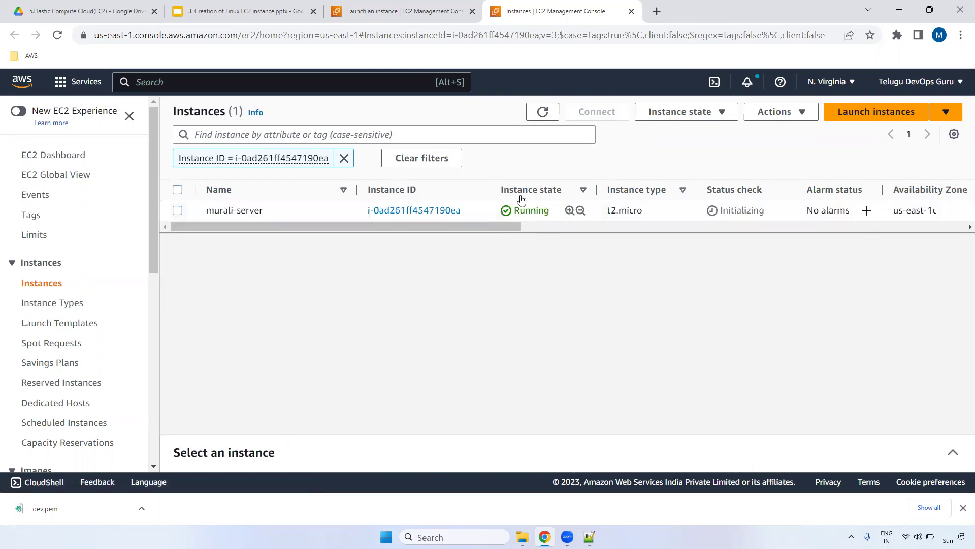
{"action": "left_click", "coordinate": [178, 211]}
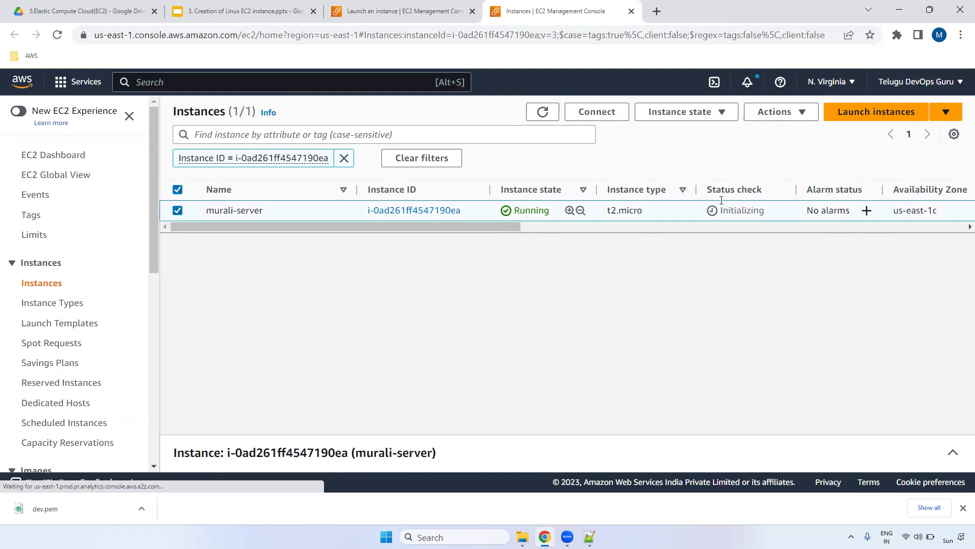
{"action": "double_click", "coordinate": [543, 112]}
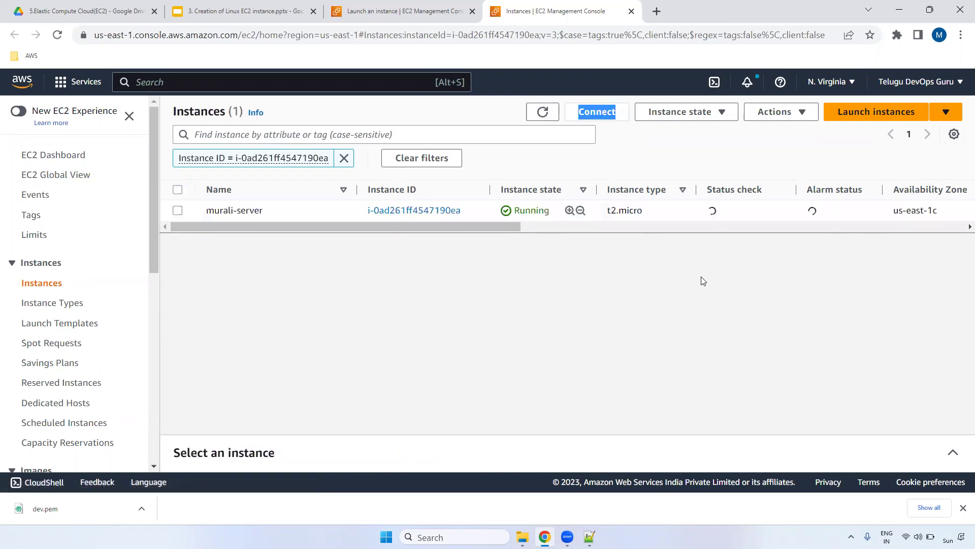
{"action": "left_click_drag", "start_coordinate": [722, 212], "coordinate": [788, 208]}
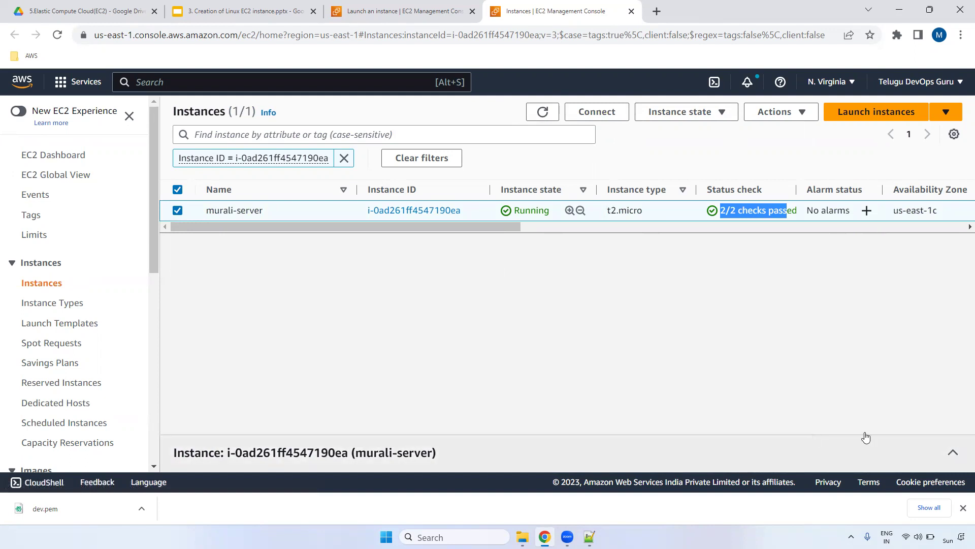
Reopen the instance's details and read the updated system and instance status checks.
{"action": "left_click", "coordinate": [951, 454]}
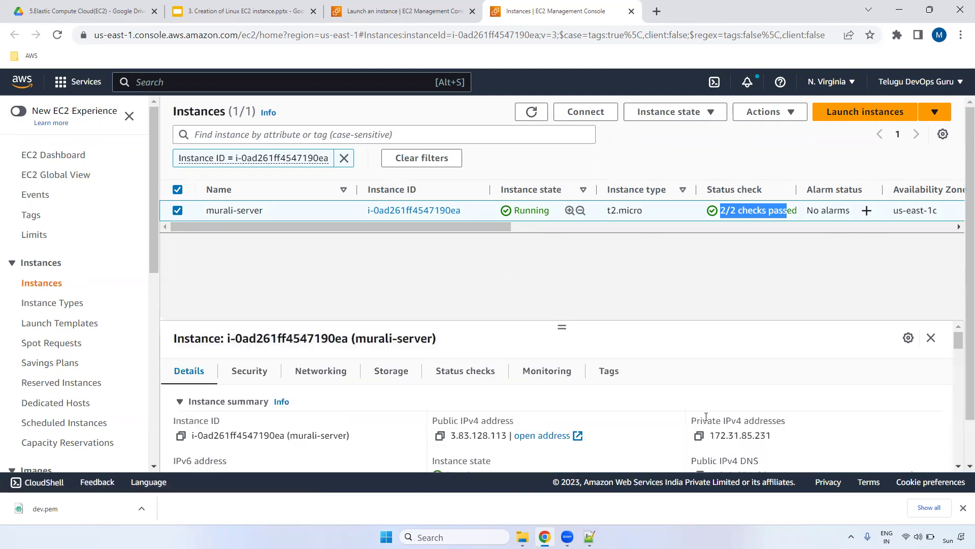
{"action": "left_click", "coordinate": [442, 371]}
{"action": "left_click_drag", "start_coordinate": [174, 437], "coordinate": [395, 436]}
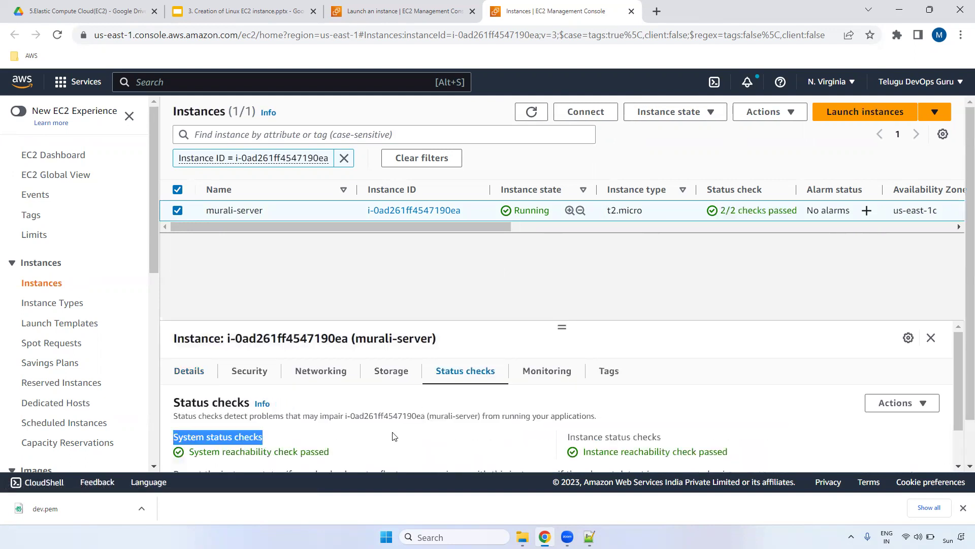
{"action": "triple_click", "coordinate": [640, 438]}
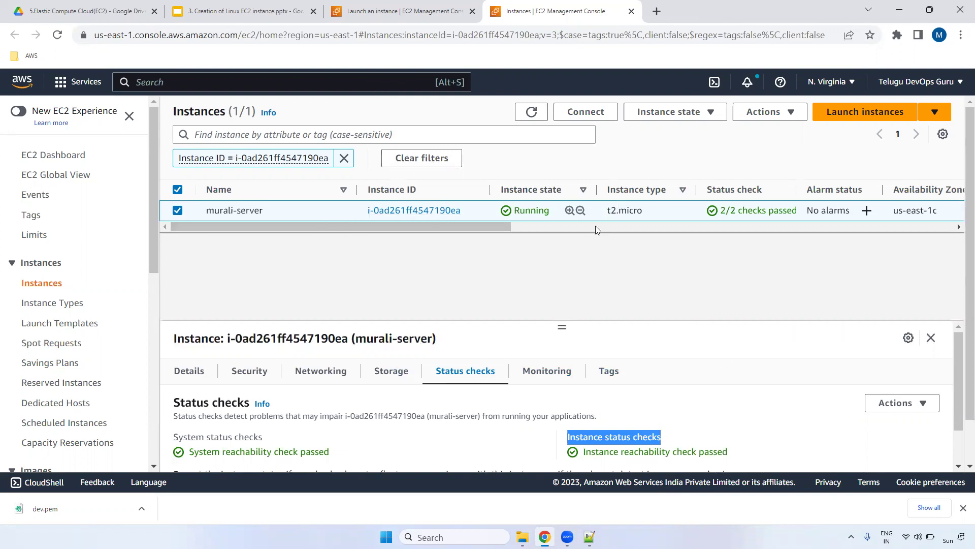
Check the t2.micro instance's type and the state changes available for it, such as stop, reboot and terminate.
{"action": "double_click", "coordinate": [618, 213]}
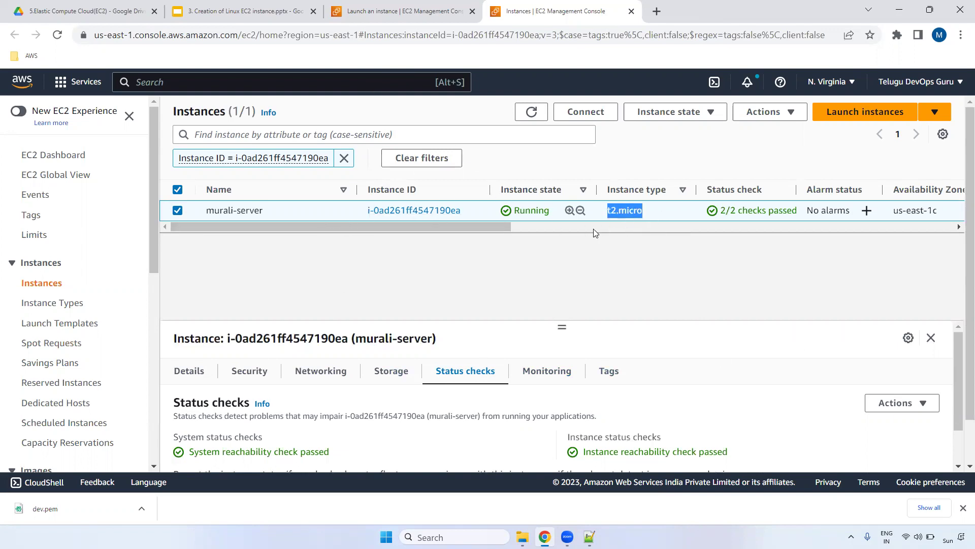
{"action": "left_click", "coordinate": [706, 113]}
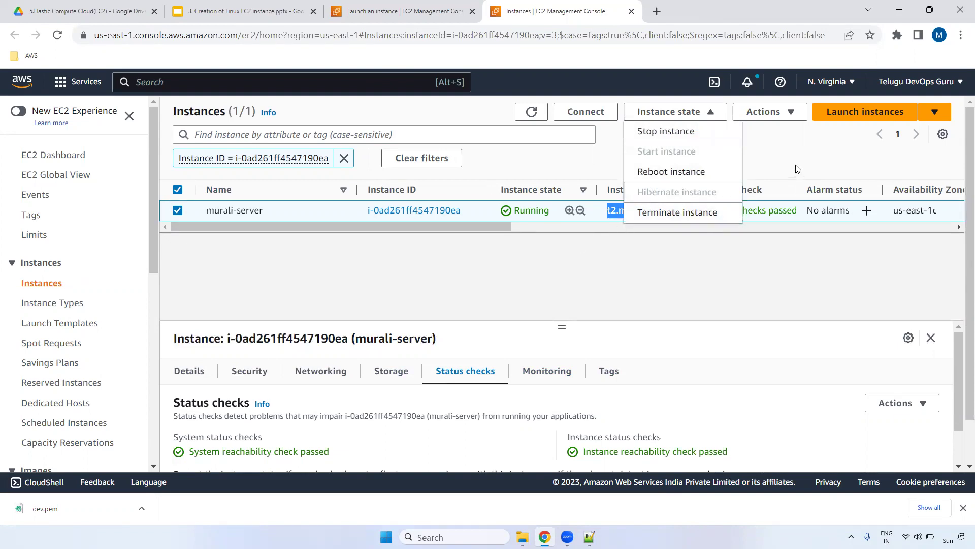
Open the connection options for the instance and review the public IP address and user name for EC2 Instance Connect.
{"action": "left_click", "coordinate": [784, 114]}
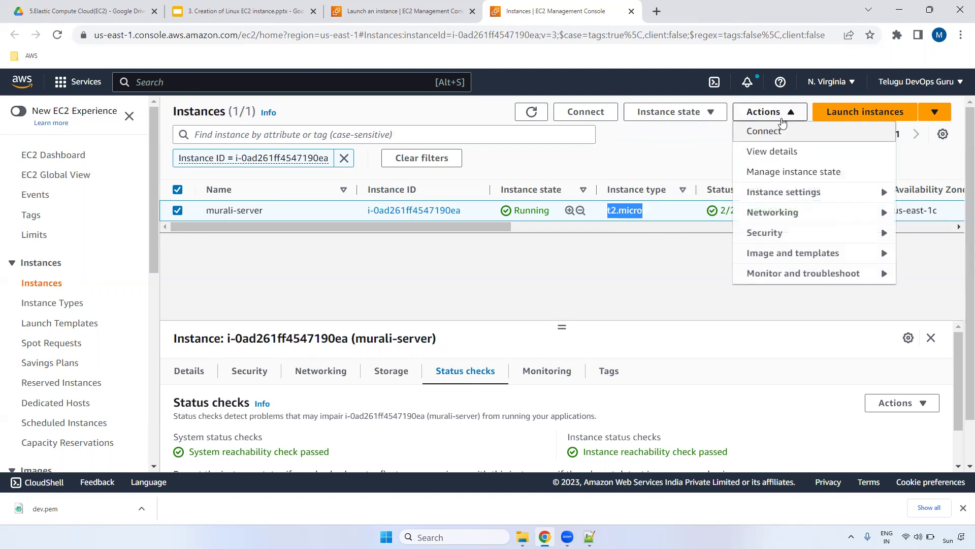
{"action": "left_click", "coordinate": [793, 134]}
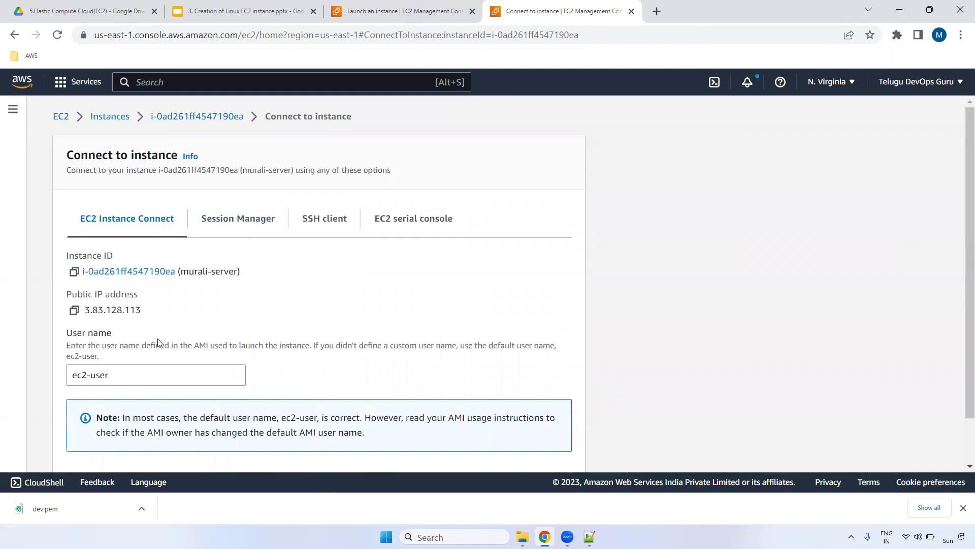
{"action": "left_click", "coordinate": [85, 380]}
{"action": "key", "text": "ctrl+a"}
{"action": "key", "text": "BackSpace"}
{"action": "left_click", "coordinate": [295, 298]}
{"action": "scroll", "coordinate": [962, 264], "scroll_direction": "down", "scroll_amount": 2}
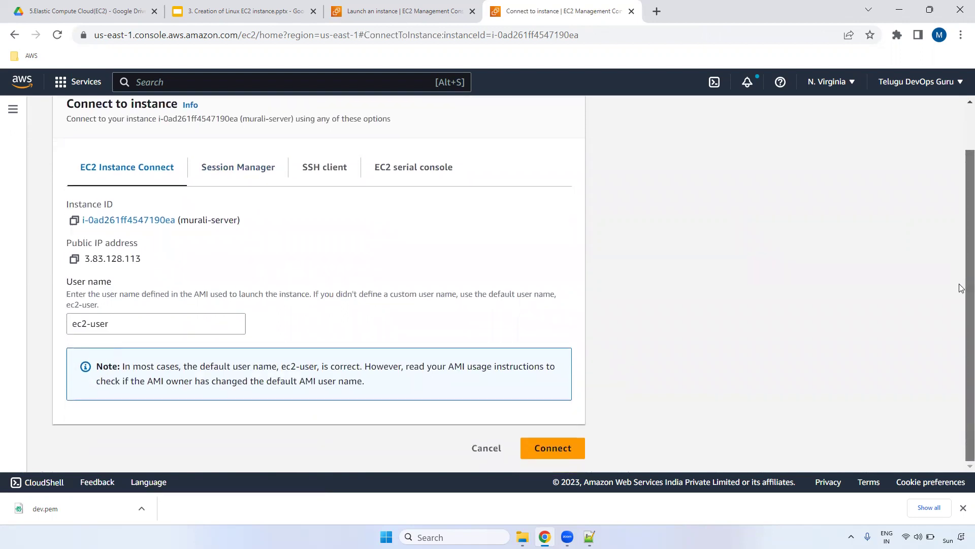
{"action": "left_click", "coordinate": [93, 325]}
{"action": "left_click", "coordinate": [295, 256]}
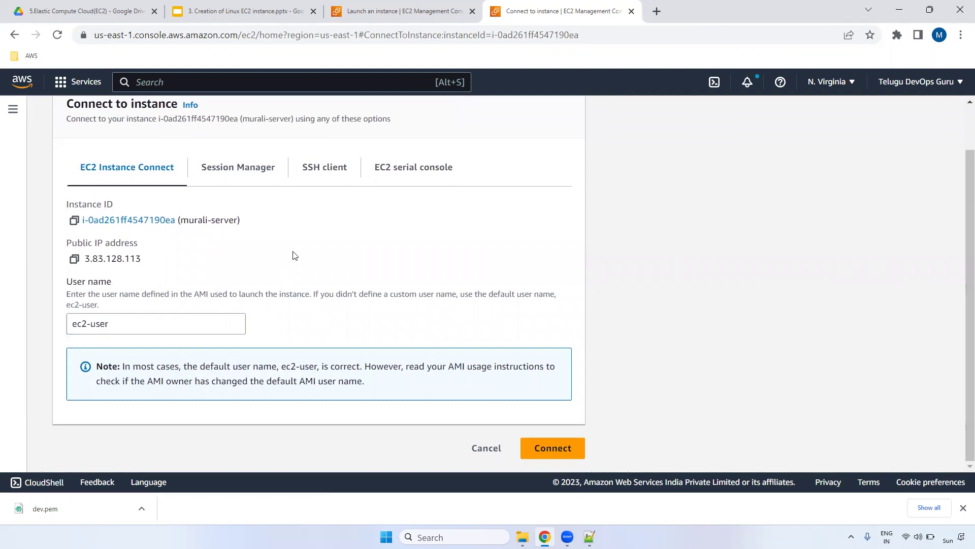
Review the Session Manager, SSH client and EC2 serial console connection methods, and return to the instances list without connecting.
{"action": "left_click", "coordinate": [235, 169]}
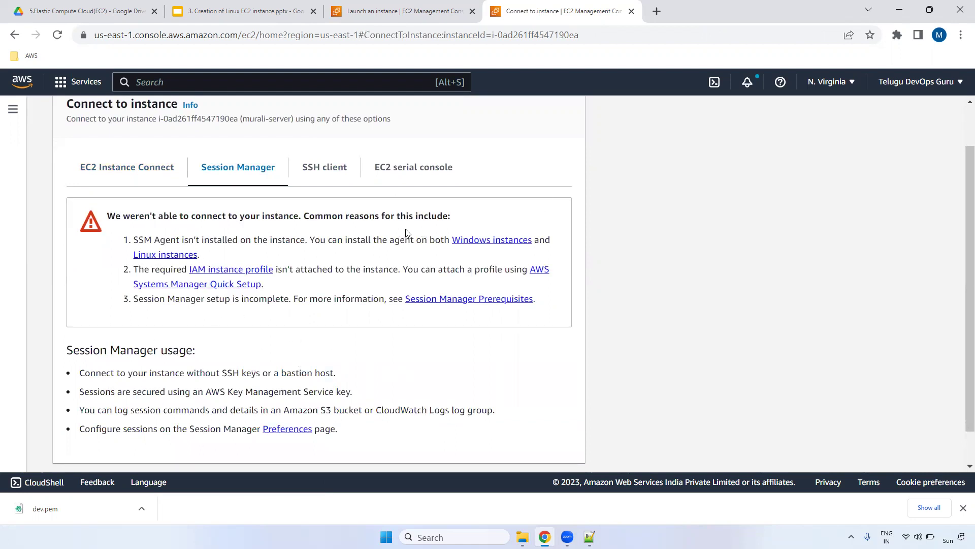
{"action": "left_click", "coordinate": [311, 181]}
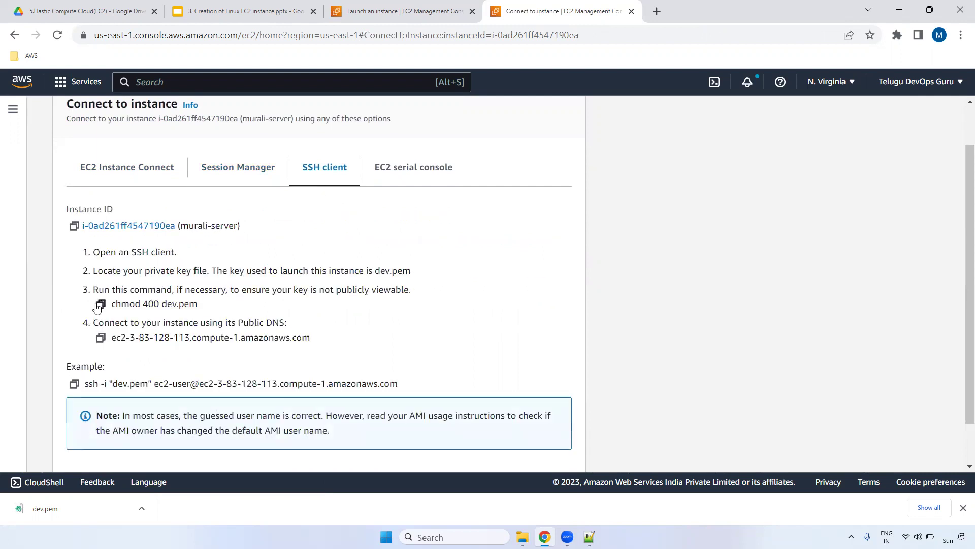
{"action": "triple_click", "coordinate": [145, 335]}
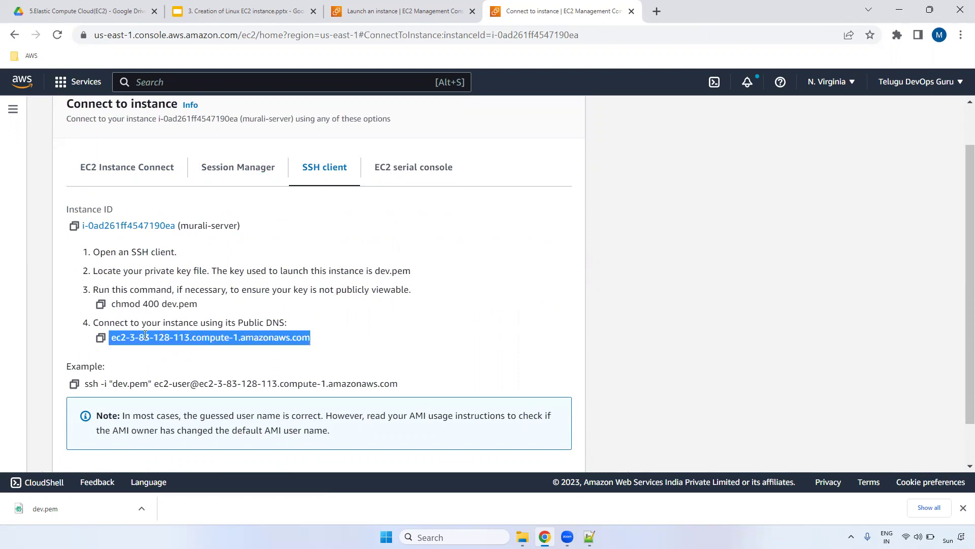
{"action": "left_click", "coordinate": [399, 172]}
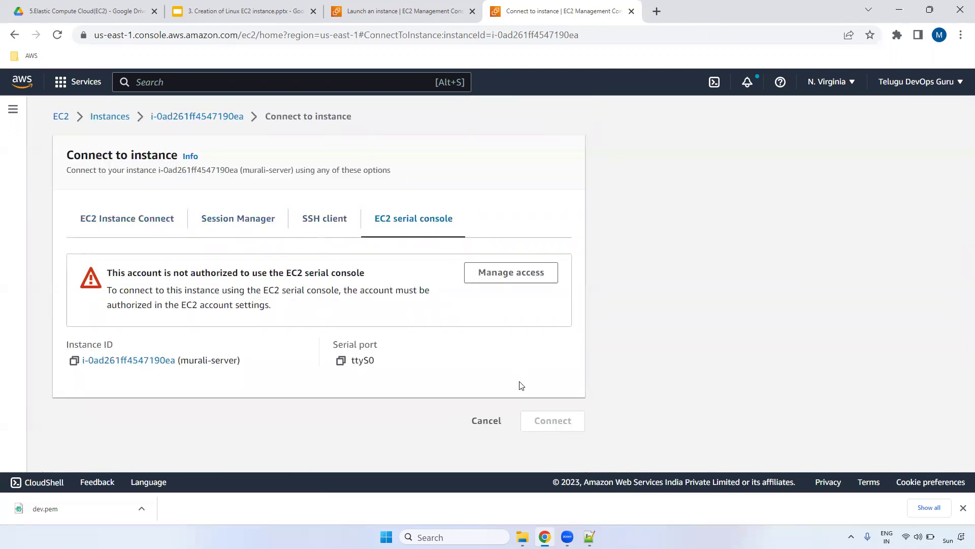
{"action": "left_click", "coordinate": [475, 420]}
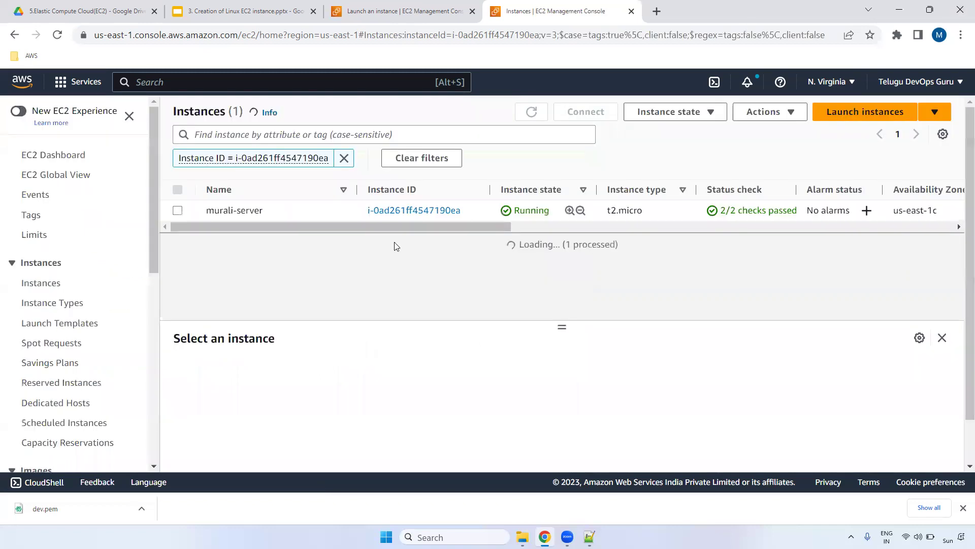
Open the Manage instance state page for the instance, review its state settings and leave without changing the state.
{"action": "left_click", "coordinate": [287, 212]}
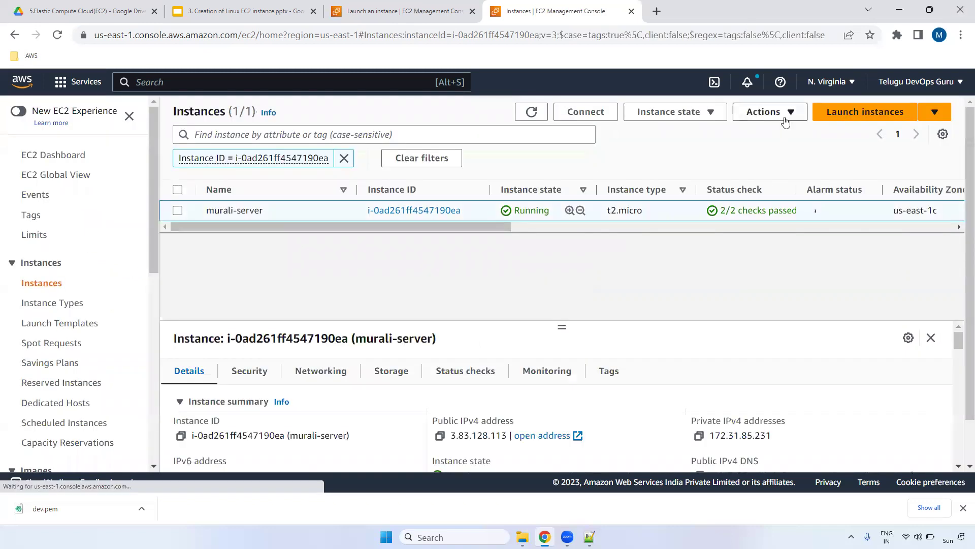
{"action": "left_click", "coordinate": [780, 112]}
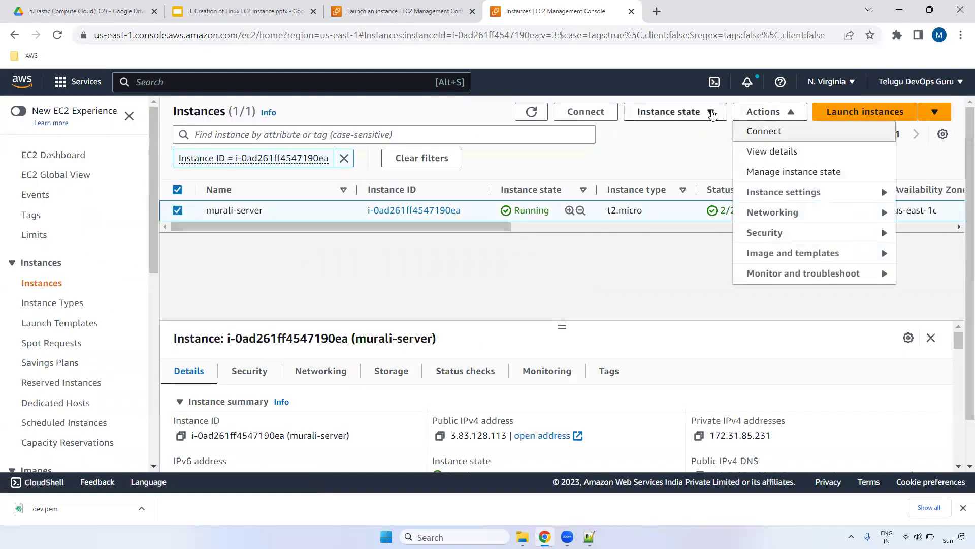
{"action": "left_click", "coordinate": [703, 113]}
{"action": "left_click", "coordinate": [775, 113]}
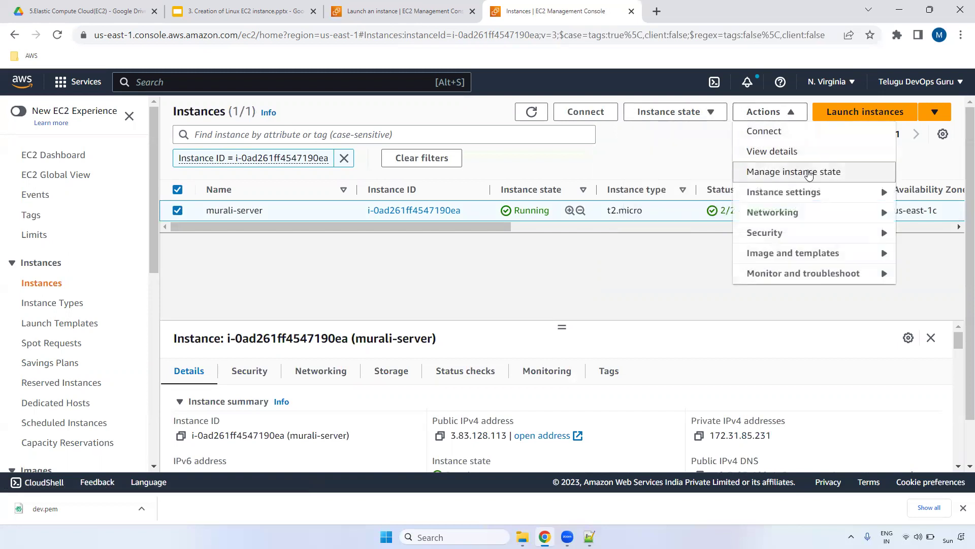
{"action": "left_click", "coordinate": [825, 176]}
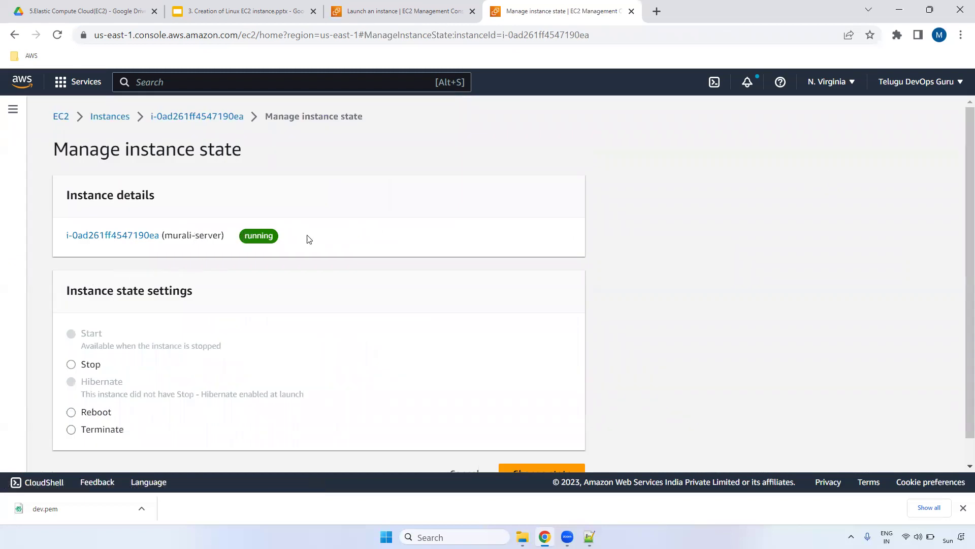
{"action": "scroll", "coordinate": [963, 274], "scroll_direction": "down", "scroll_amount": 1}
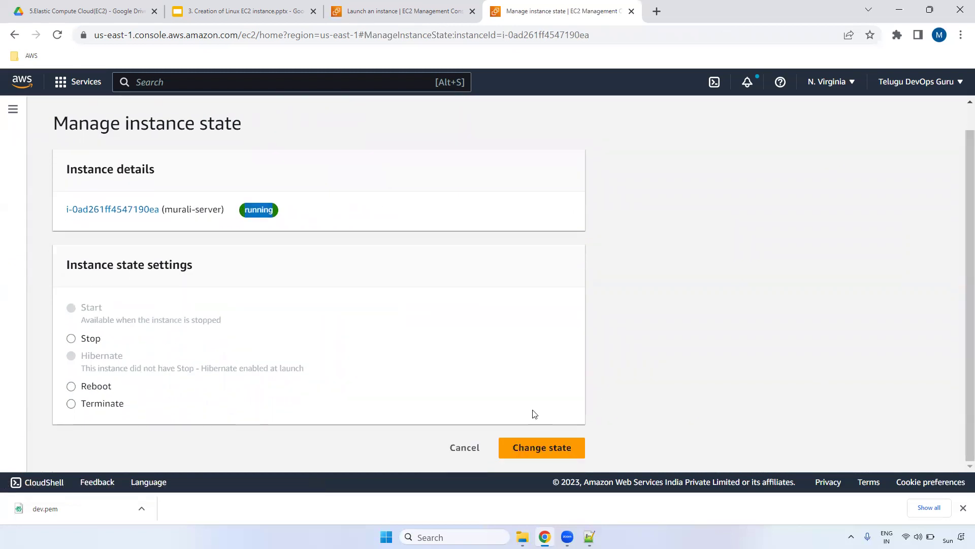
{"action": "left_click", "coordinate": [459, 447]}
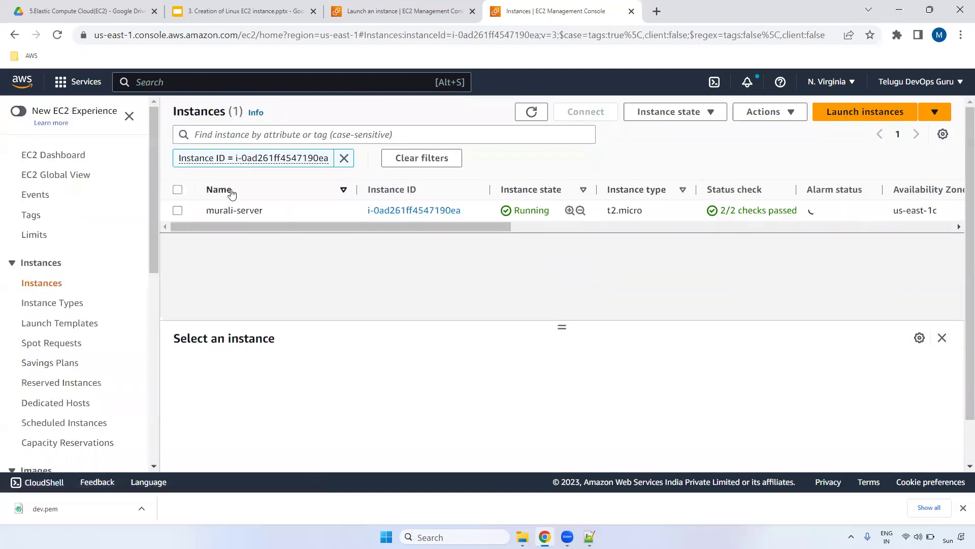
Look through the instance's available actions for instance settings, networking, security, and image and templates.
{"action": "left_click", "coordinate": [178, 210]}
{"action": "left_click", "coordinate": [777, 116]}
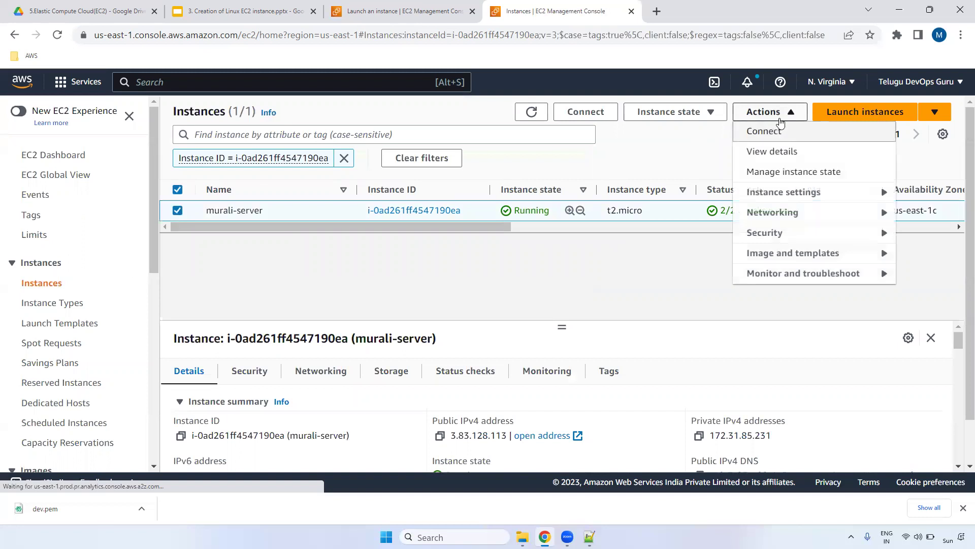
{"action": "left_click", "coordinate": [793, 193]}
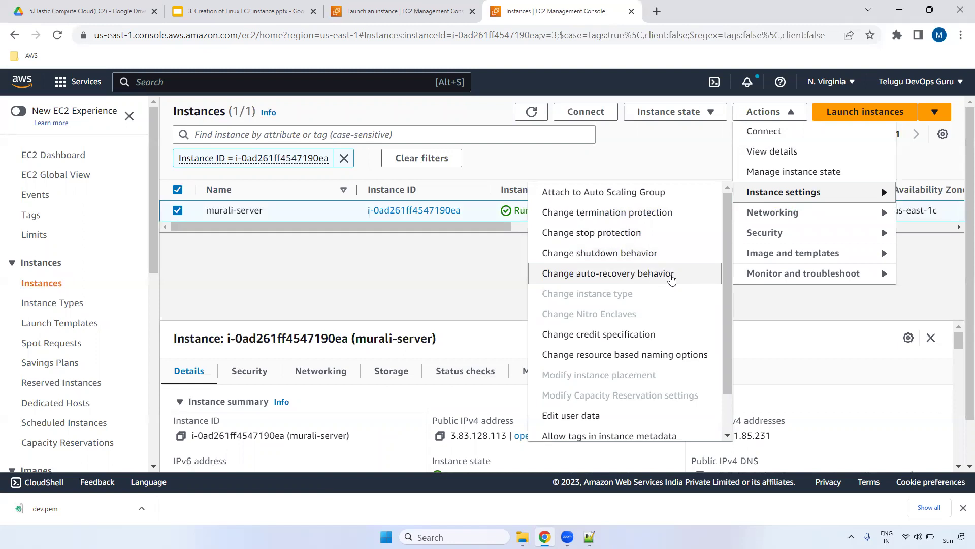
{"action": "left_click_drag", "start_coordinate": [725, 214], "coordinate": [726, 273]}
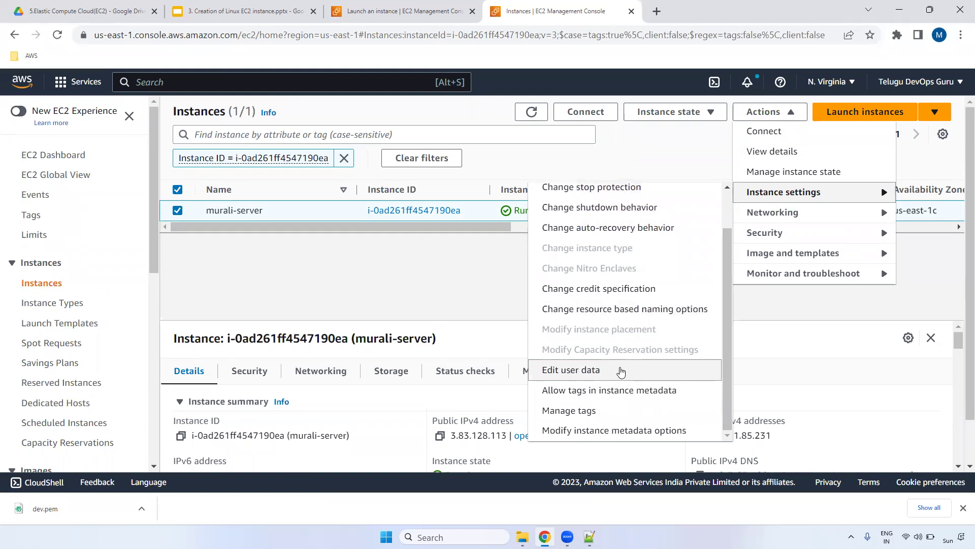
{"action": "left_click", "coordinate": [803, 217]}
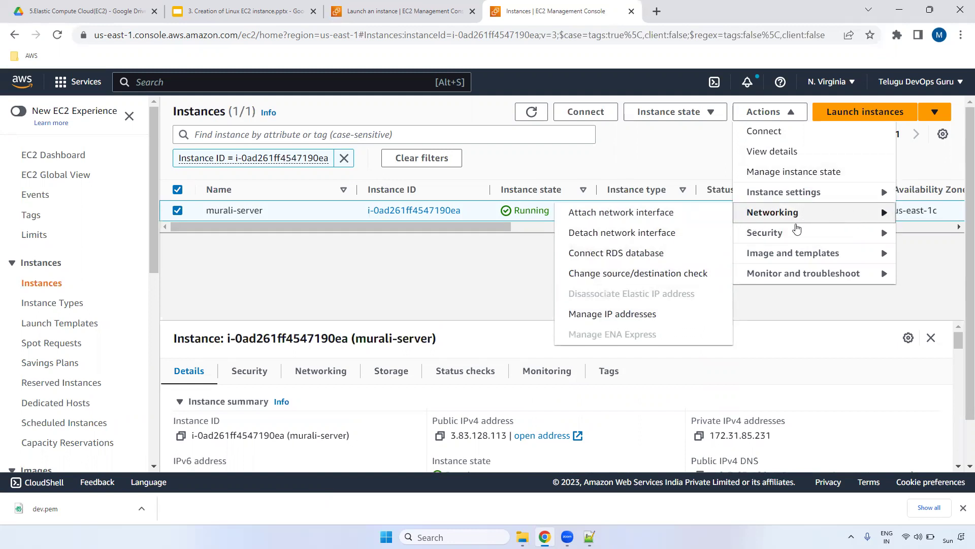
{"action": "mouse_move", "coordinate": [788, 234]}
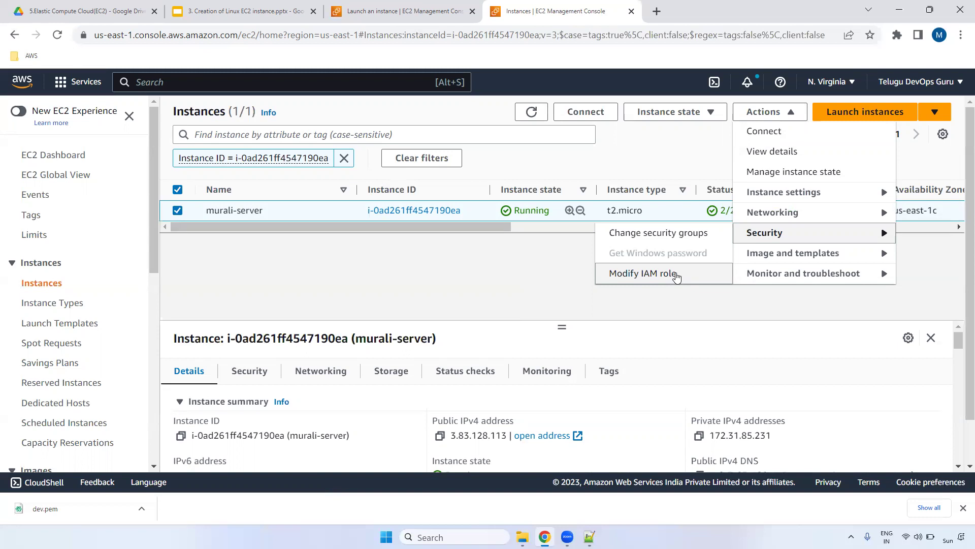
{"action": "mouse_move", "coordinate": [799, 256]}
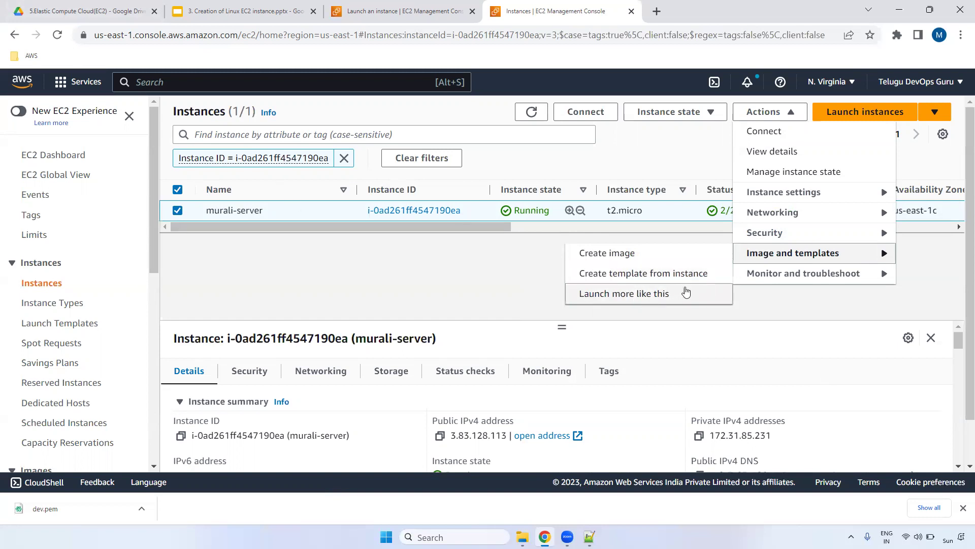
Get the instance's system log, read its final cloud-init line and return to the instances list.
{"action": "mouse_move", "coordinate": [812, 272]}
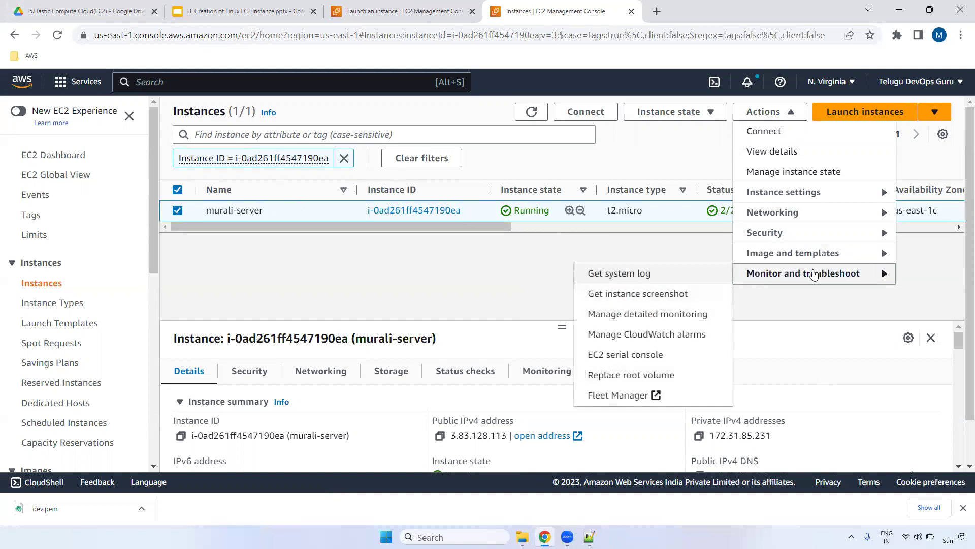
{"action": "left_click", "coordinate": [632, 279]}
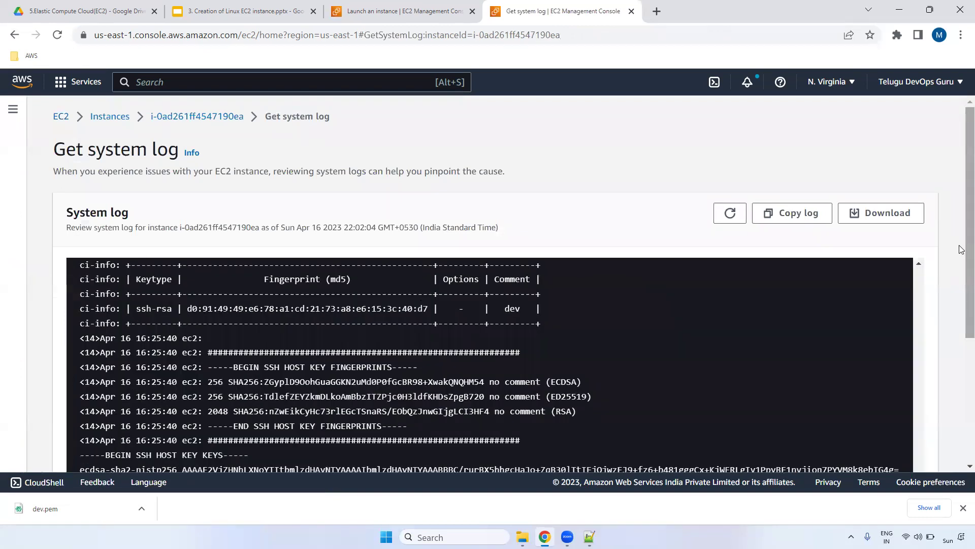
{"action": "scroll", "coordinate": [961, 348], "scroll_direction": "down", "scroll_amount": 4}
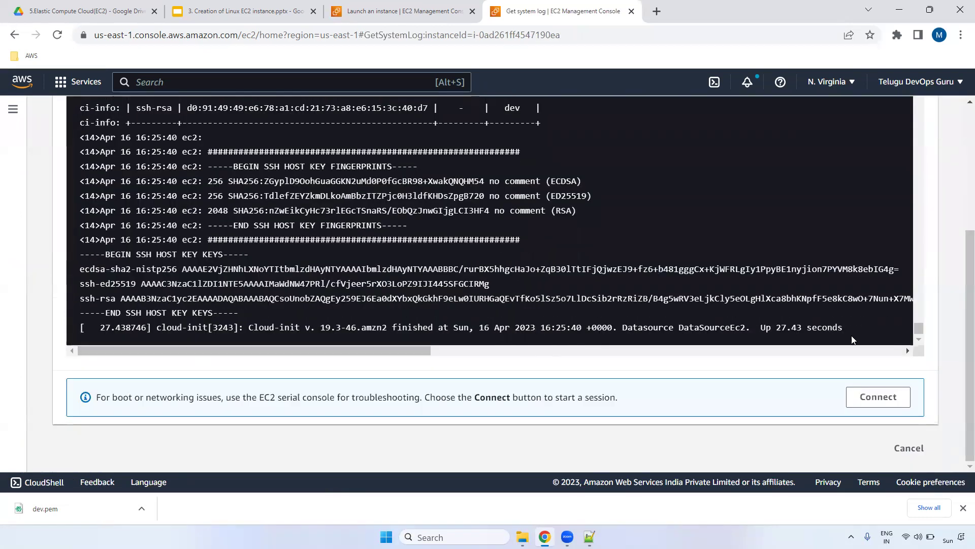
{"action": "left_click_drag", "start_coordinate": [849, 328], "coordinate": [685, 346]}
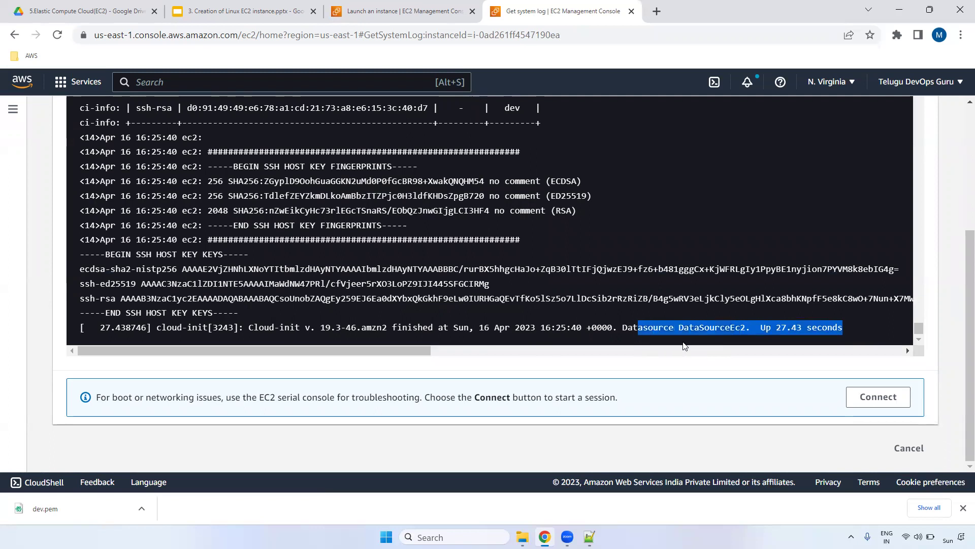
{"action": "left_click", "coordinate": [909, 448]}
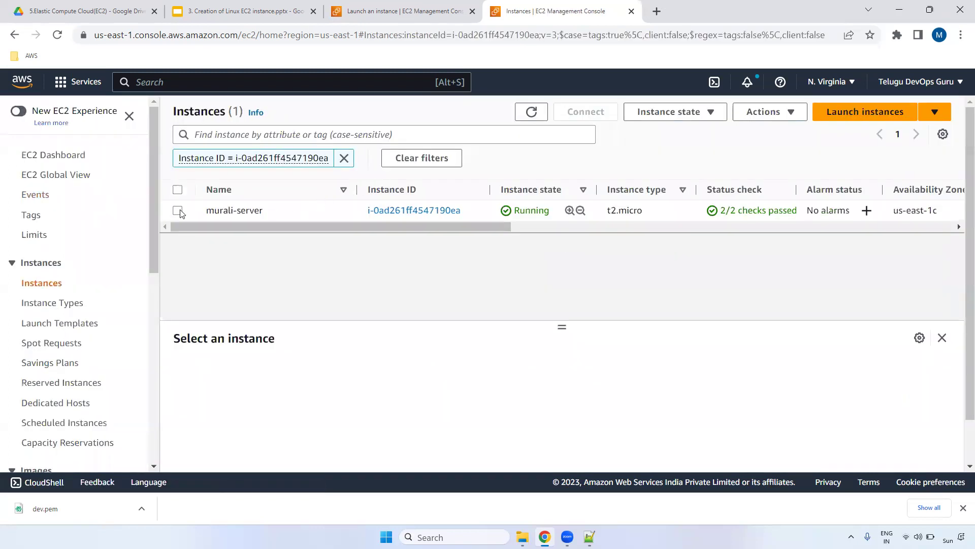
Get the instance screenshot, examine the login console it shows, and return to the instances list with the instance selected.
{"action": "left_click", "coordinate": [178, 211]}
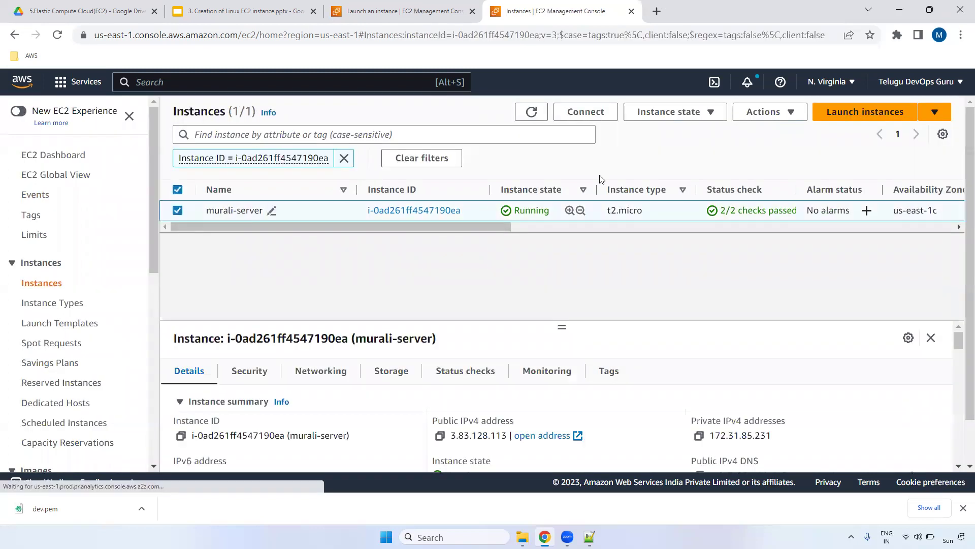
{"action": "left_click", "coordinate": [761, 112]}
{"action": "mouse_move", "coordinate": [773, 274]}
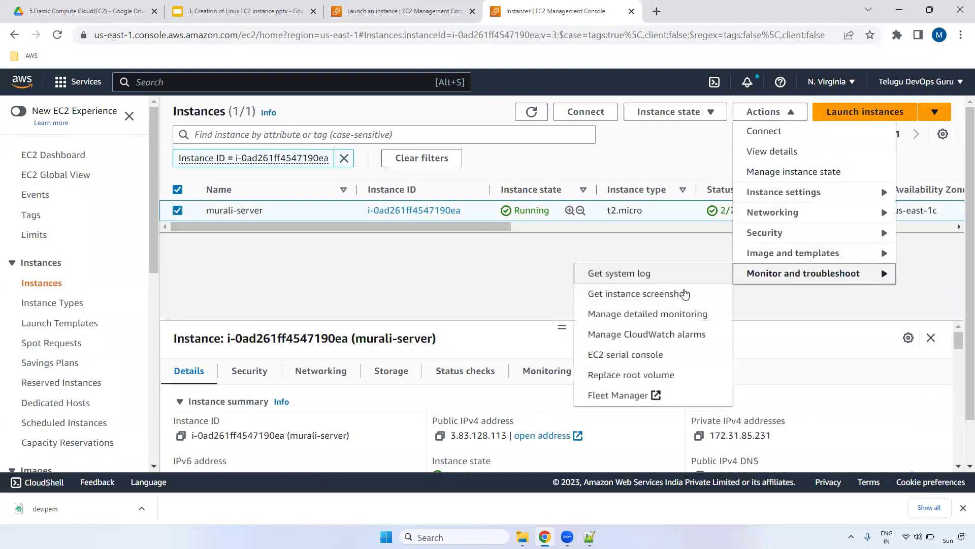
{"action": "left_click", "coordinate": [653, 296]}
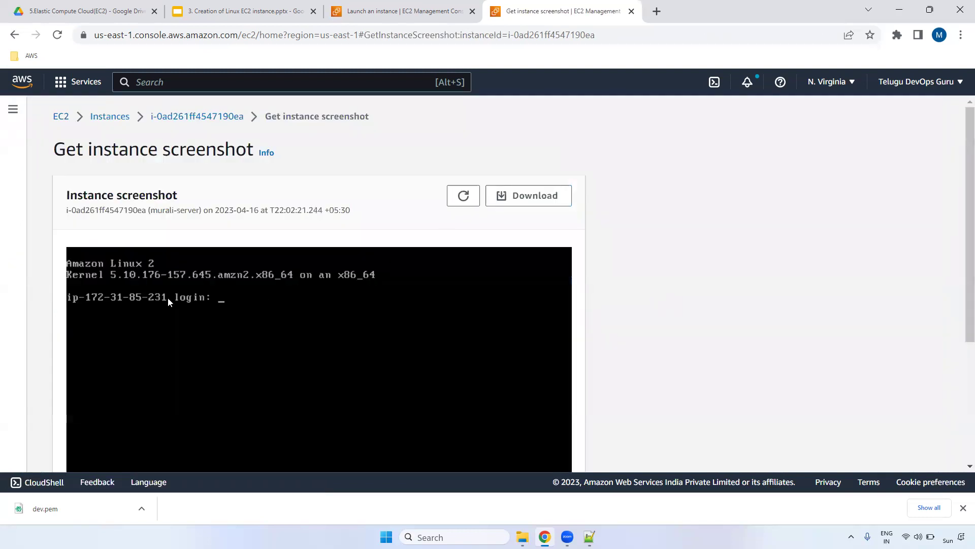
{"action": "left_click_drag", "start_coordinate": [86, 293], "coordinate": [248, 308]}
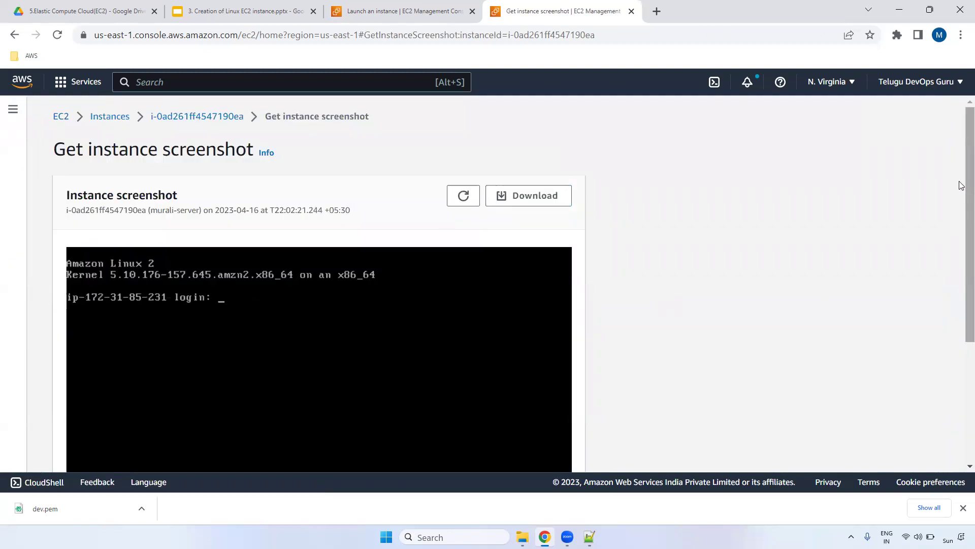
{"action": "scroll", "coordinate": [961, 260], "scroll_direction": "down", "scroll_amount": 4}
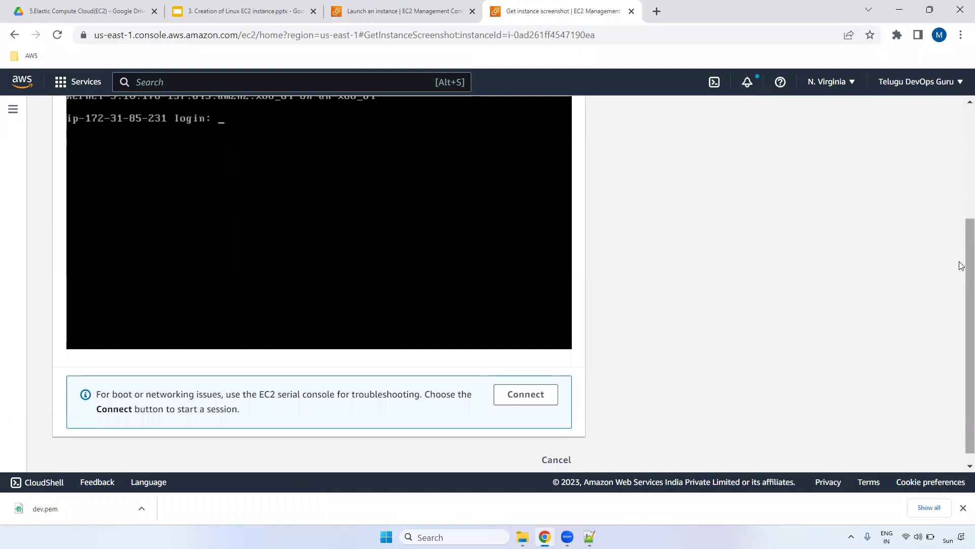
{"action": "scroll", "coordinate": [960, 264], "scroll_direction": "down", "scroll_amount": 1}
{"action": "left_click", "coordinate": [556, 448]}
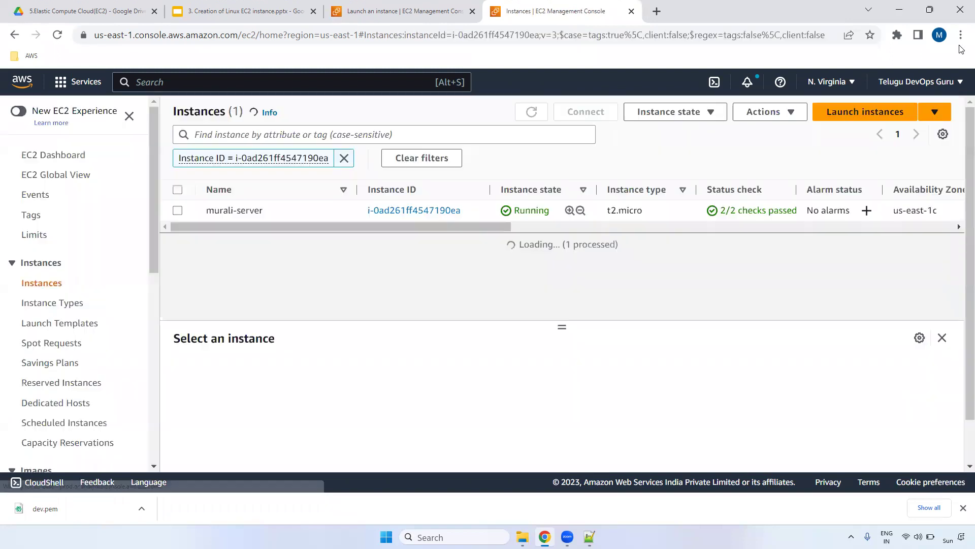
{"action": "left_click", "coordinate": [177, 211]}
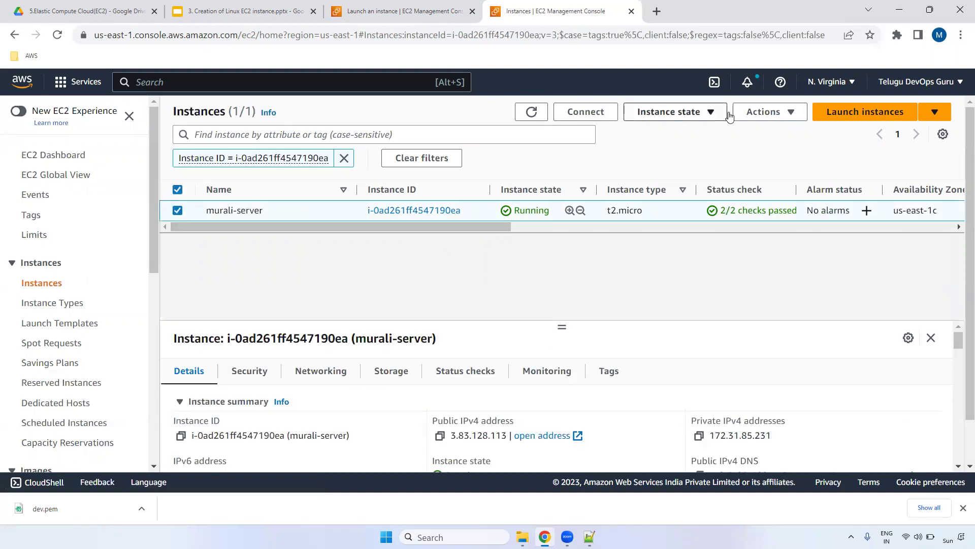
Look over the selected instance's monitoring and troubleshooting actions, and stop the running instance, confirming the request.
{"action": "left_click", "coordinate": [765, 112]}
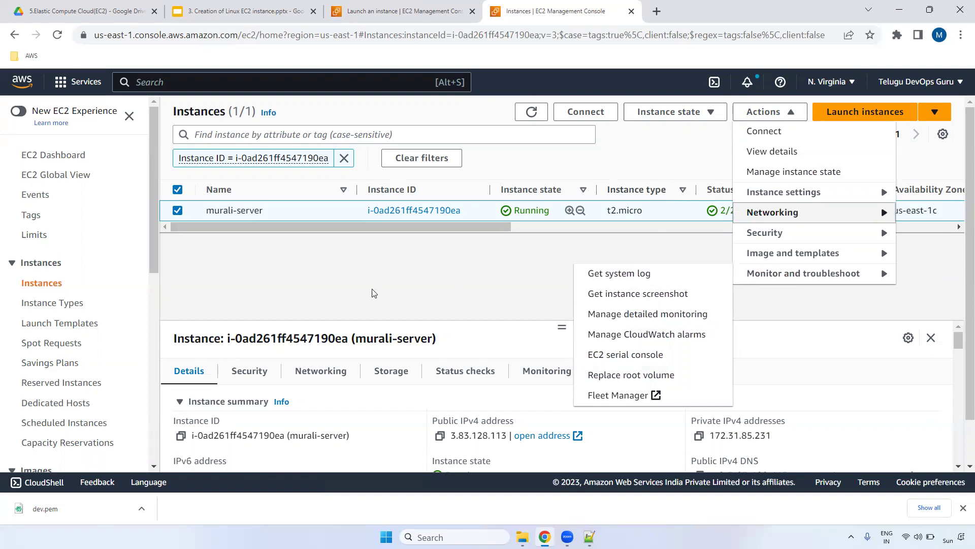
{"action": "left_click", "coordinate": [690, 113]}
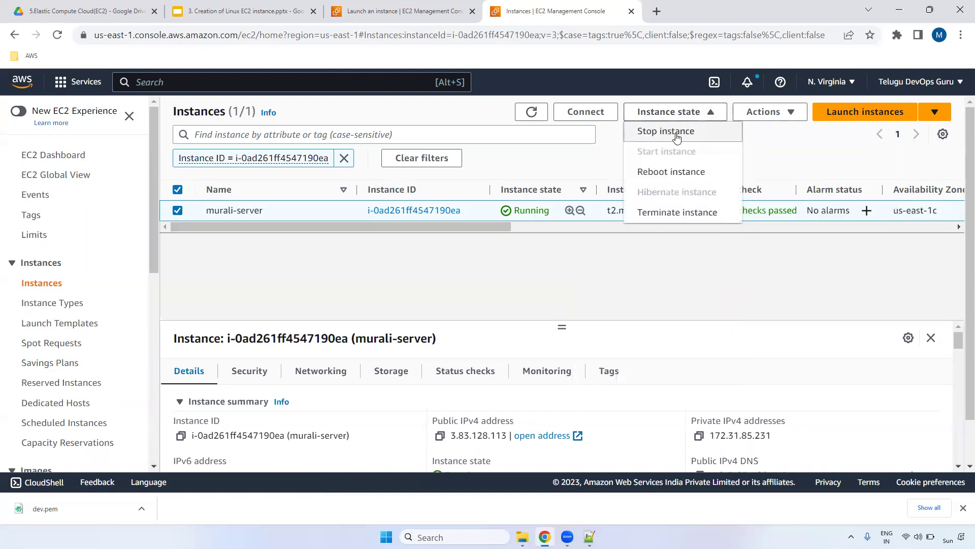
{"action": "left_click", "coordinate": [666, 133]}
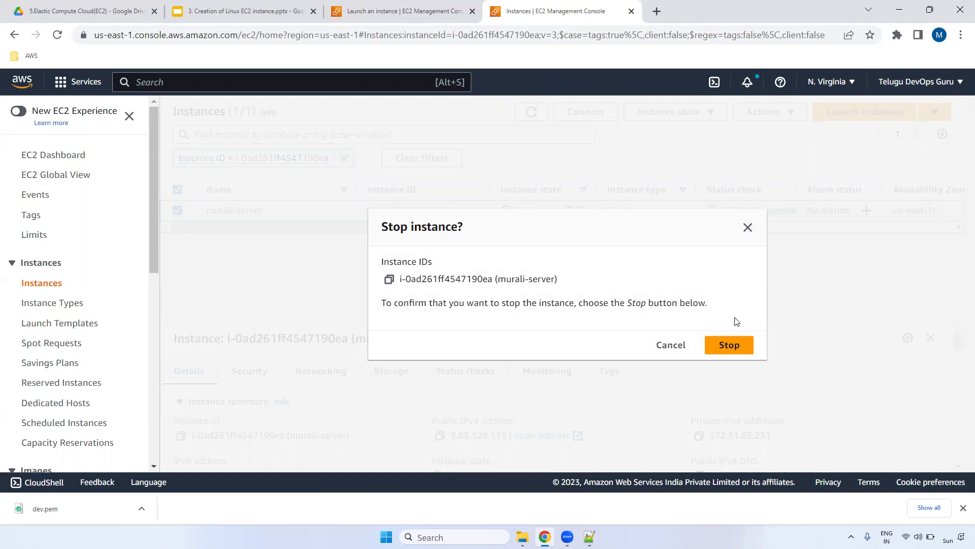
{"action": "left_click", "coordinate": [729, 344]}
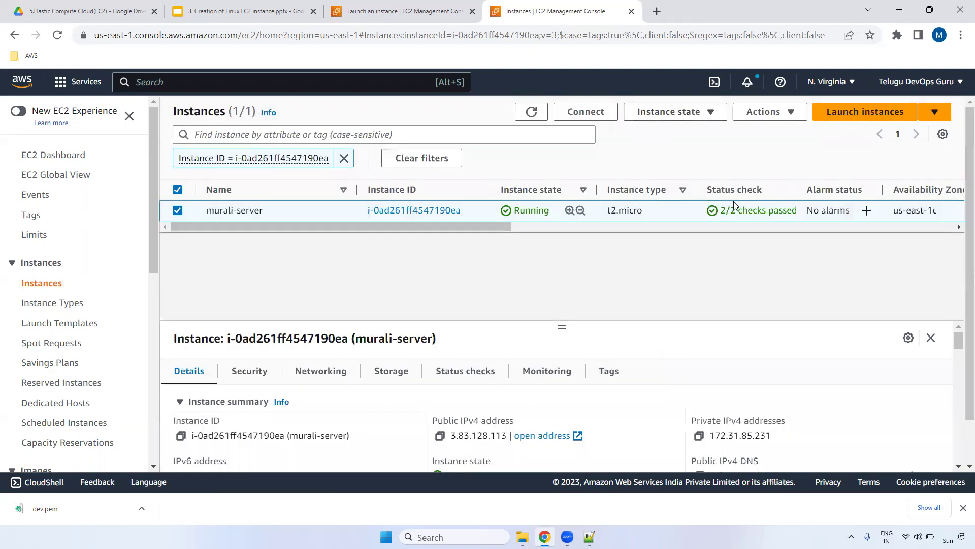
Switch to the "3. Creation of Linux EC2 instance.pptx" presentation in Google Slides and start the slideshow from the Thank You slide.
{"action": "left_click", "coordinate": [259, 13]}
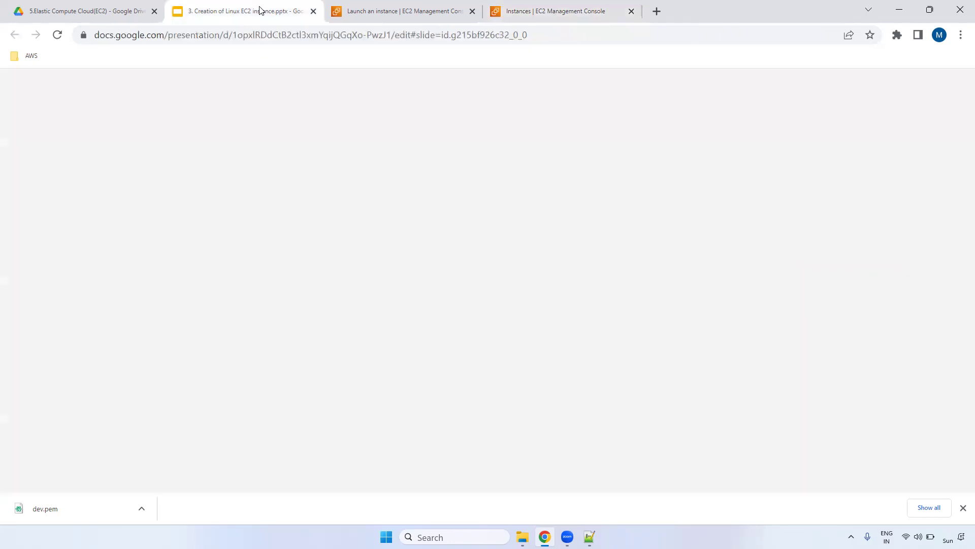
{"action": "left_click", "coordinate": [66, 316]}
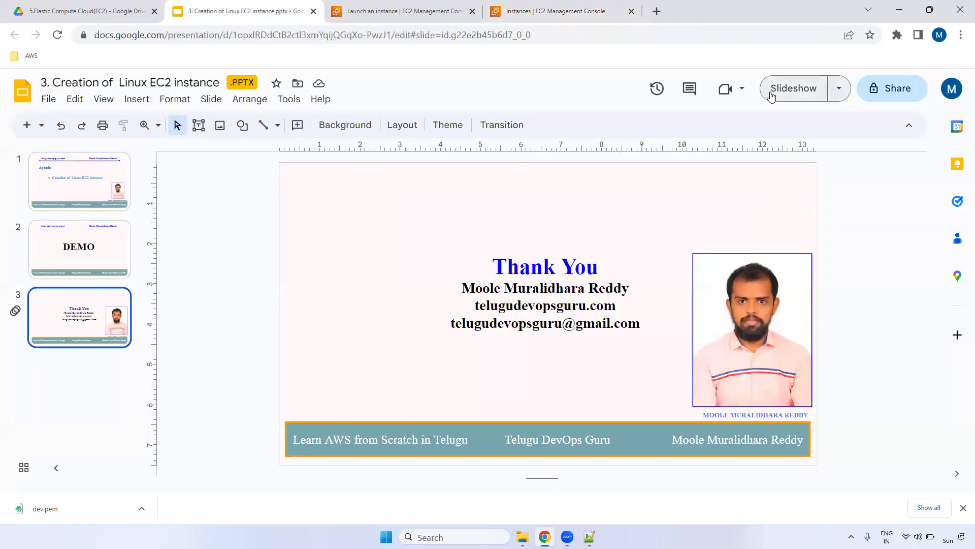
{"action": "left_click", "coordinate": [799, 88]}
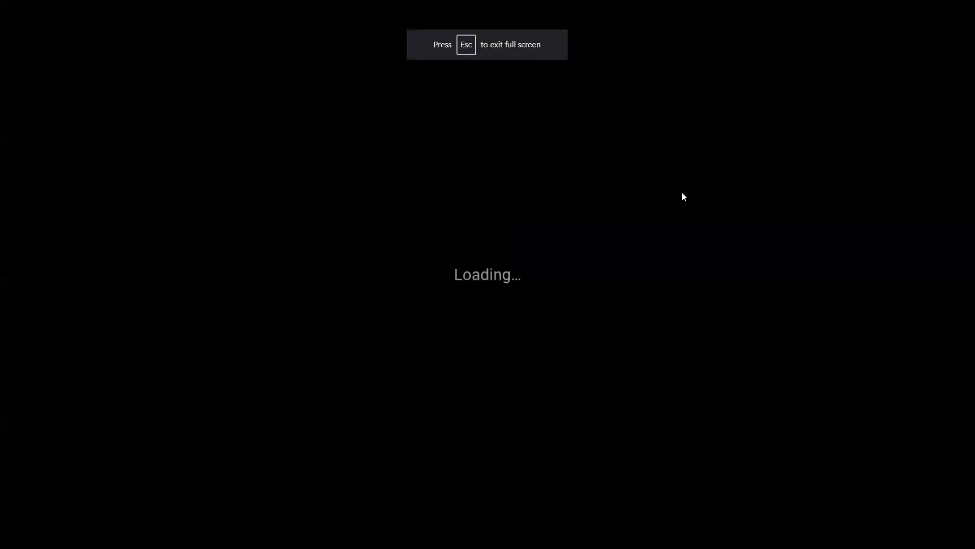